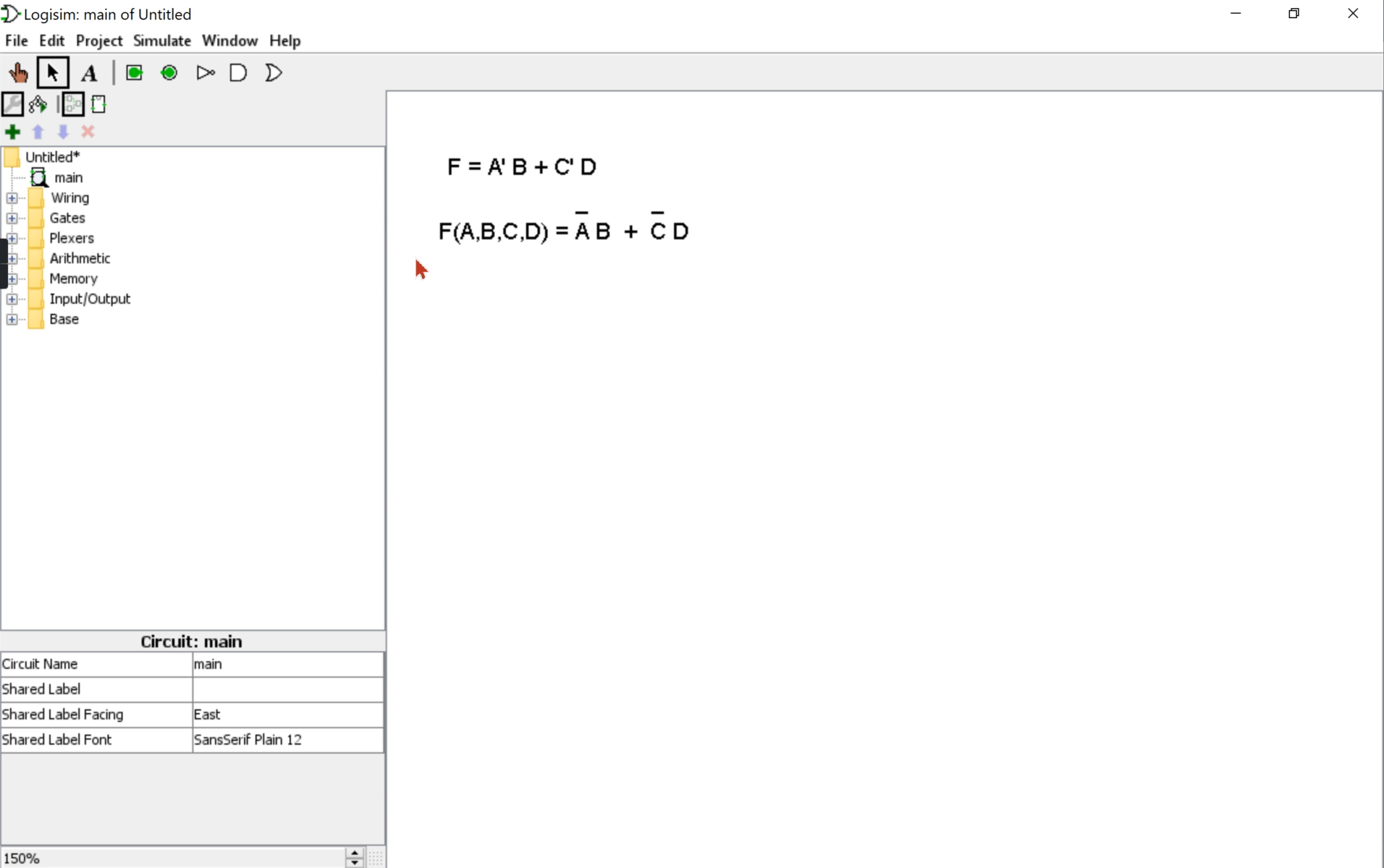
# Switch to the Word document and insert a table with 5 columns and 17 rows under the truth table title.
pyautogui.click(625, 867)
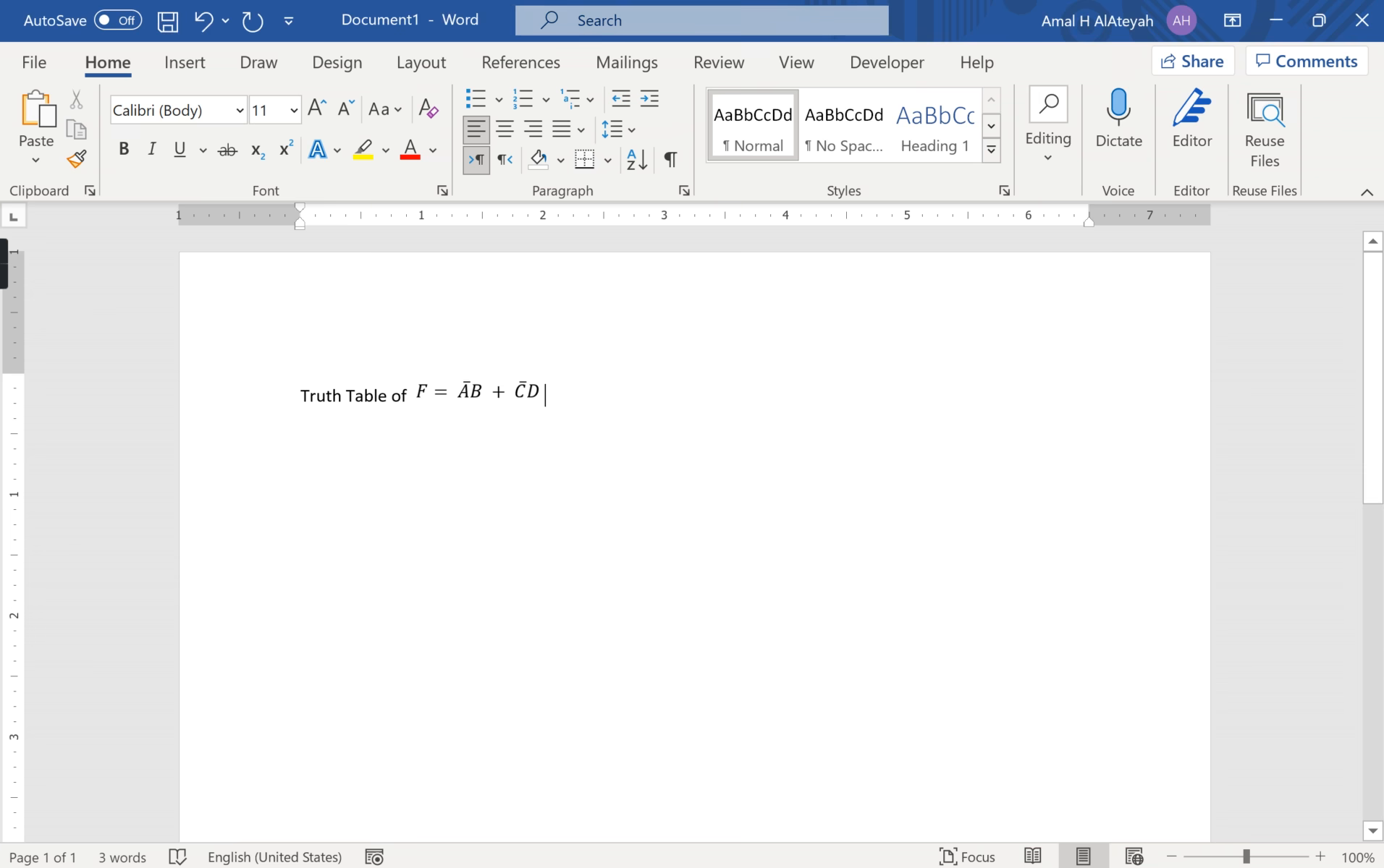
pyautogui.scroll(-2, 451, 561)
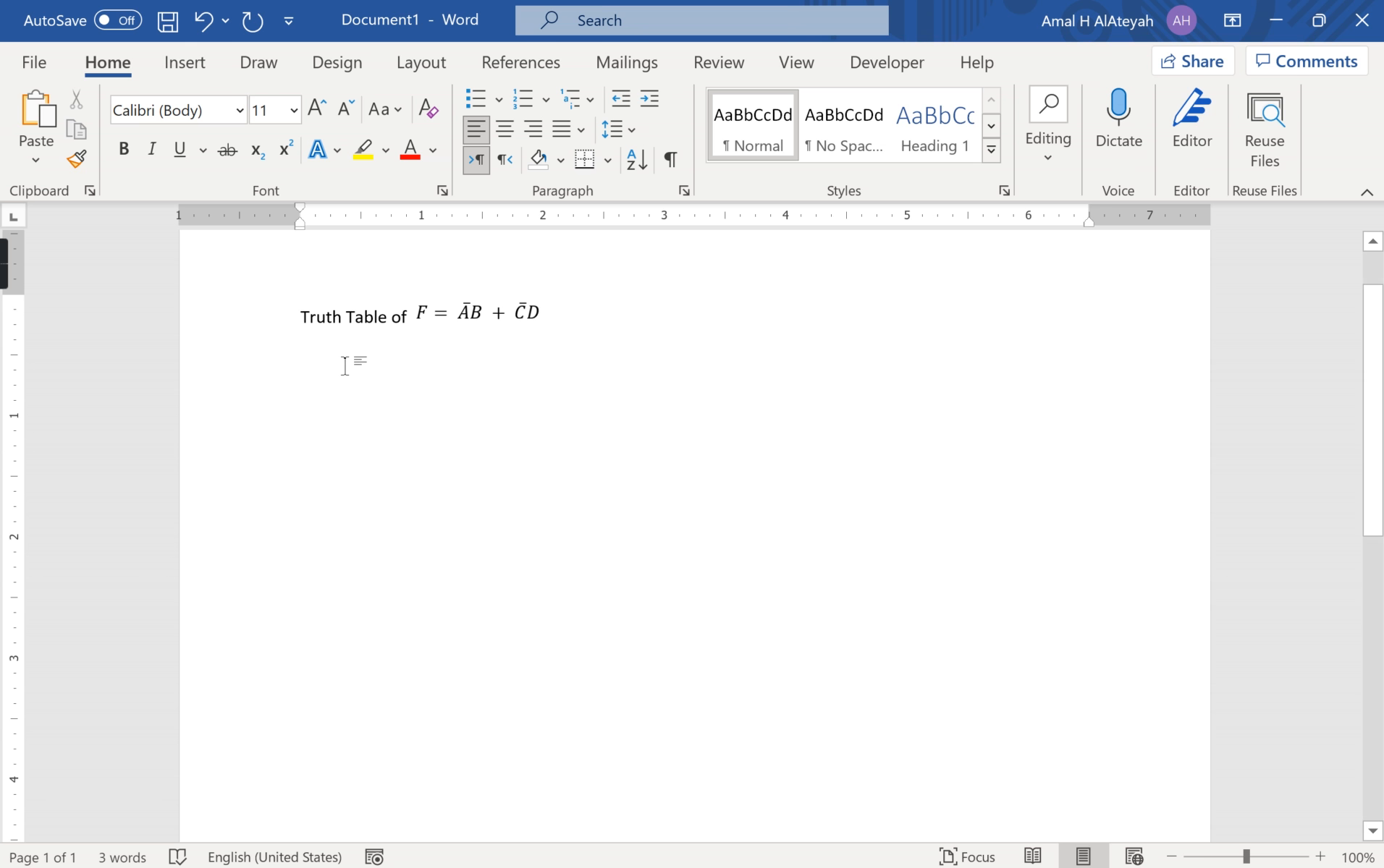
pyautogui.click(205, 66)
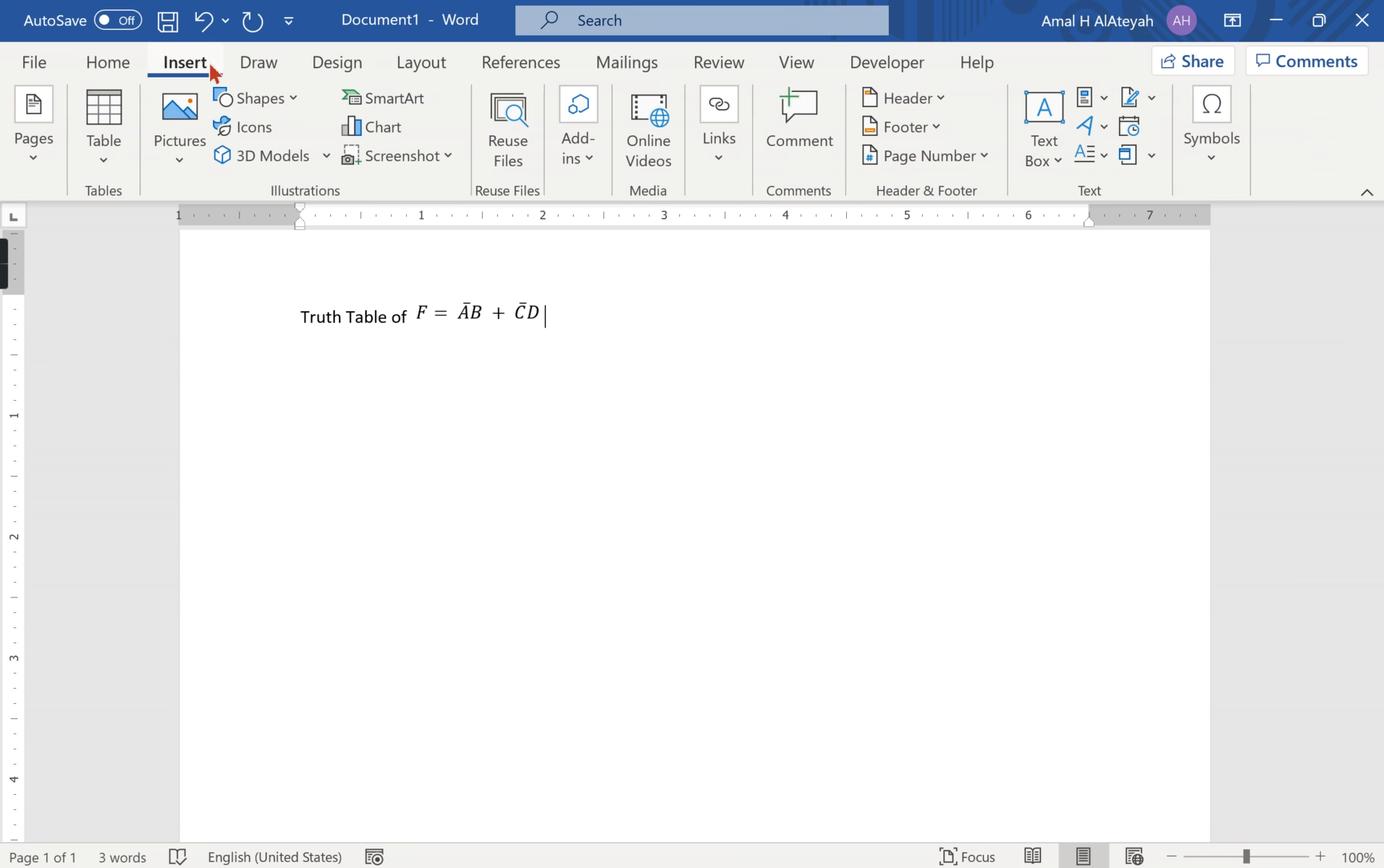
pyautogui.click(103, 141)
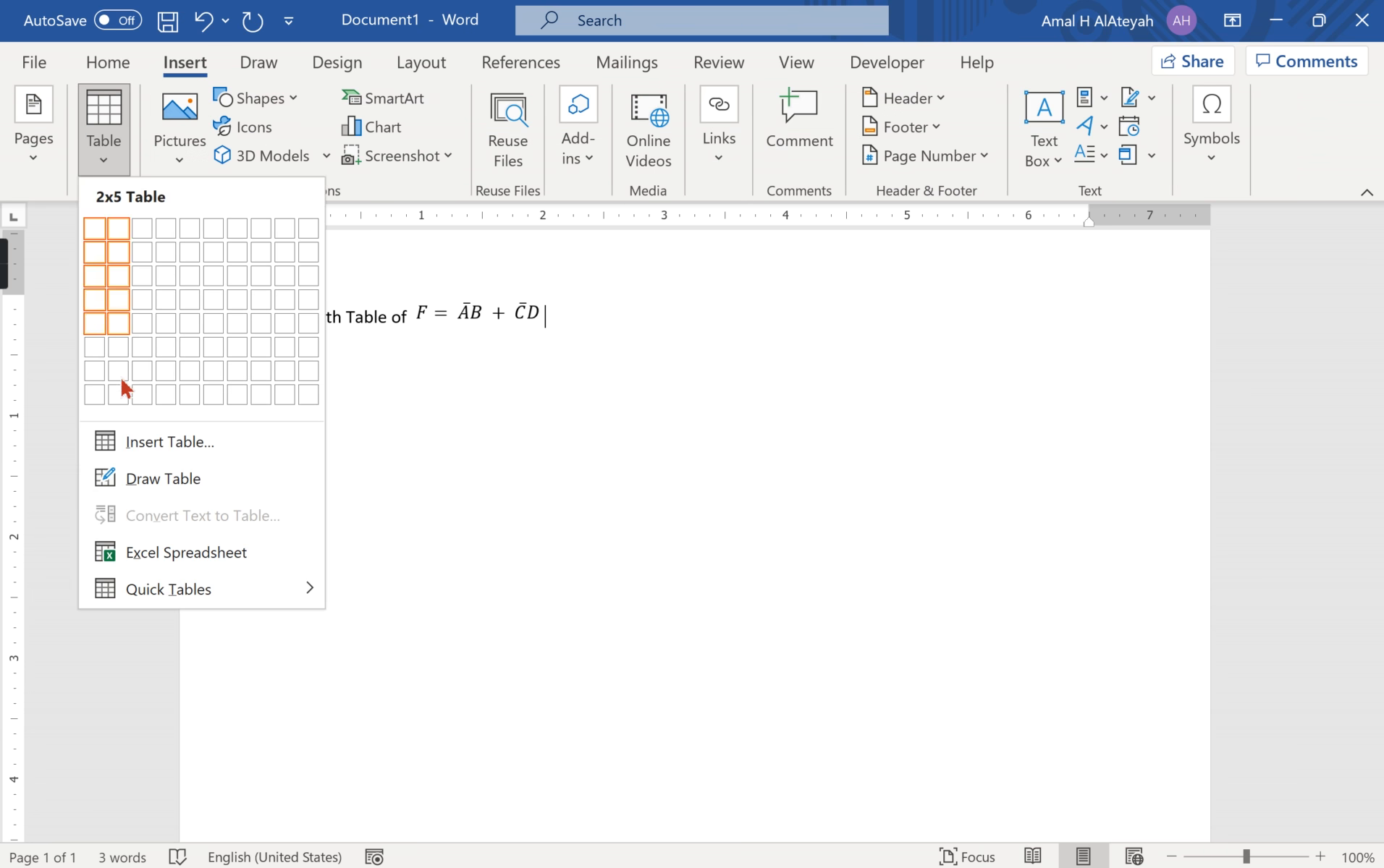
pyautogui.click(131, 443)
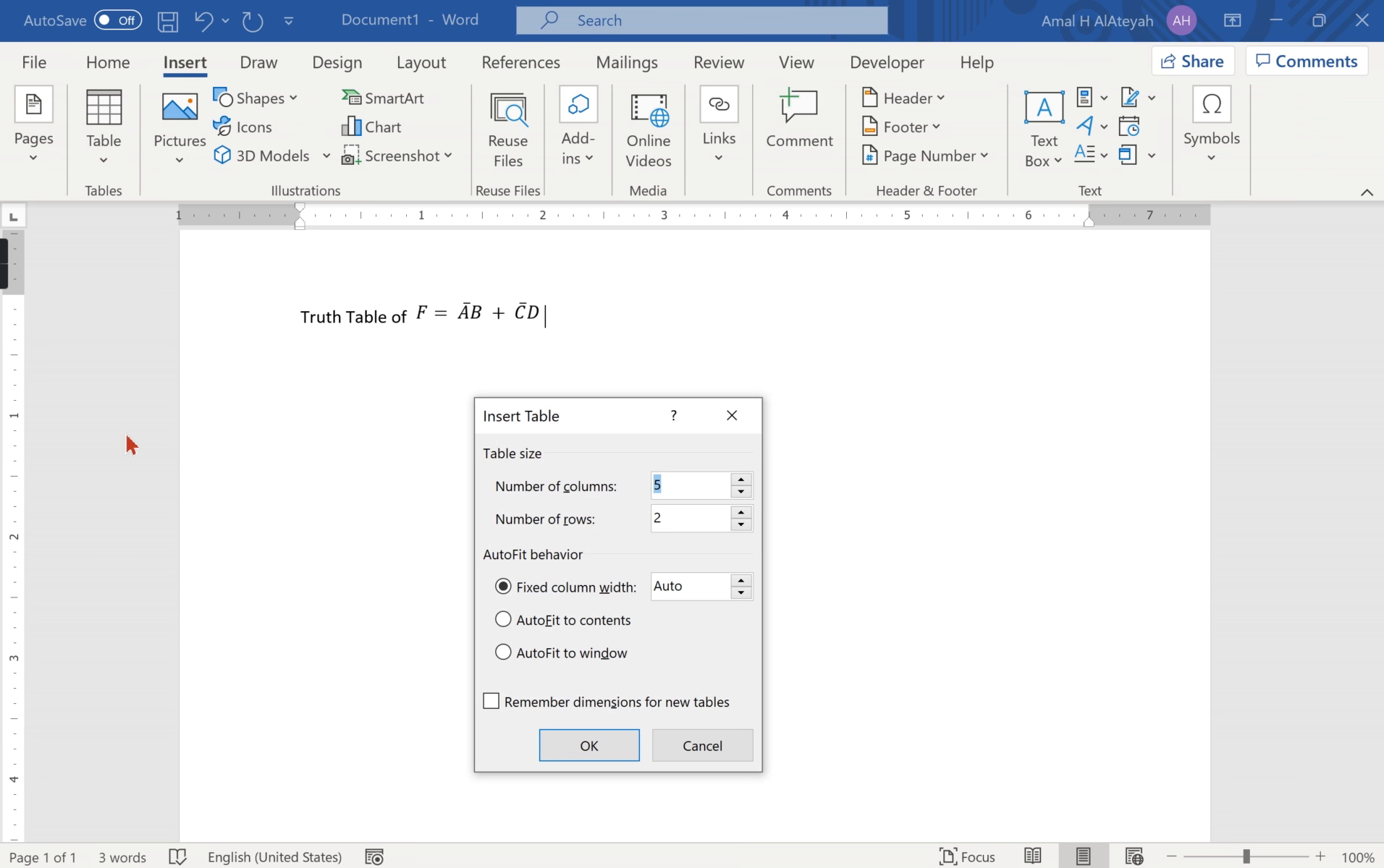
pyautogui.click(711, 519)
pyautogui.press('BackSpace')
pyautogui.write('16')
pyautogui.click(690, 486)
pyautogui.press('BackSpace')
pyautogui.write('4')
pyautogui.press('BackSpace')
pyautogui.write('5')
pyautogui.press('BackSpace')
pyautogui.write('7')
pyautogui.click(601, 752)
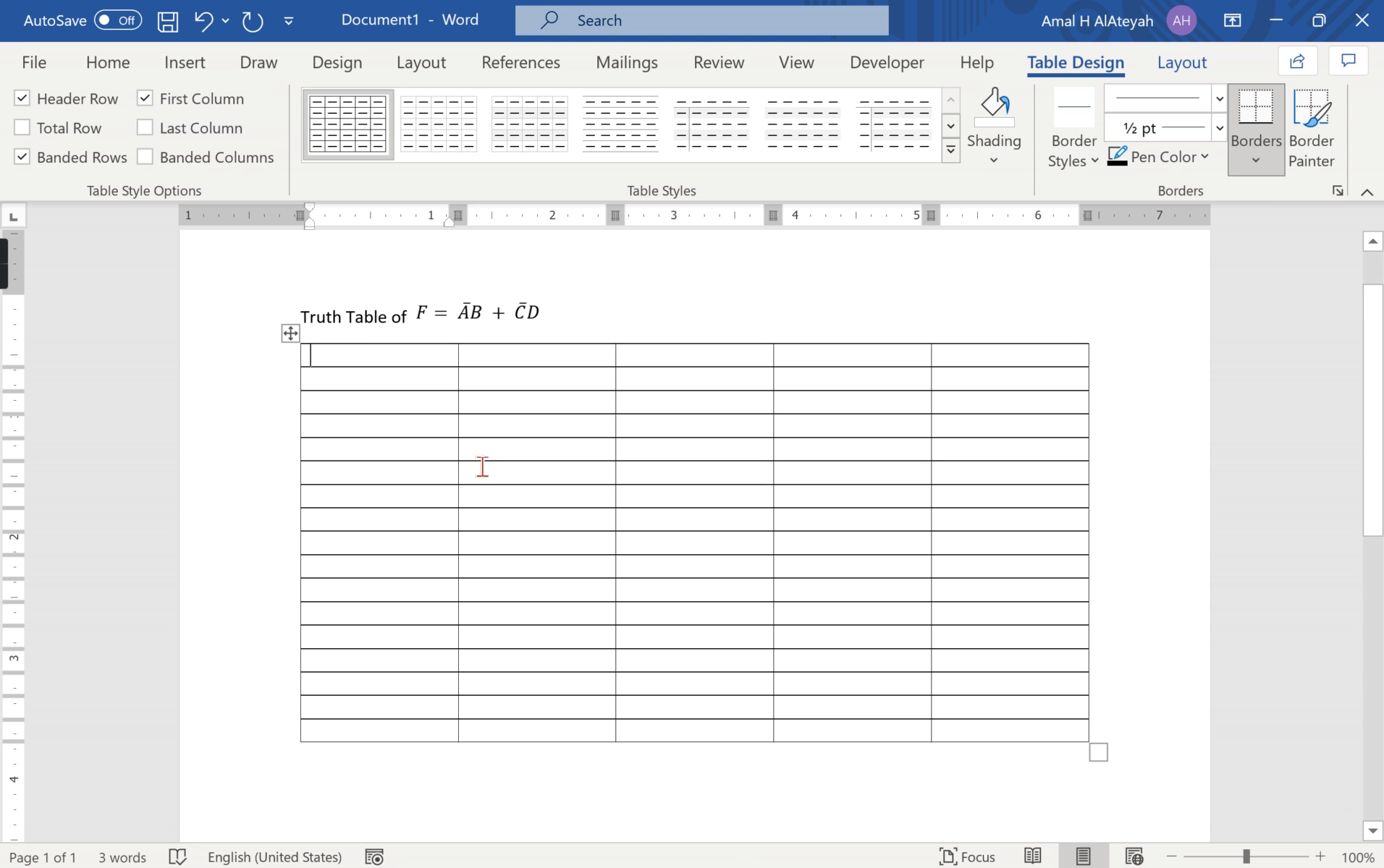
# Label the table's header cells A, B, C, D and F.
pyautogui.write('A')
pyautogui.press('Tab')
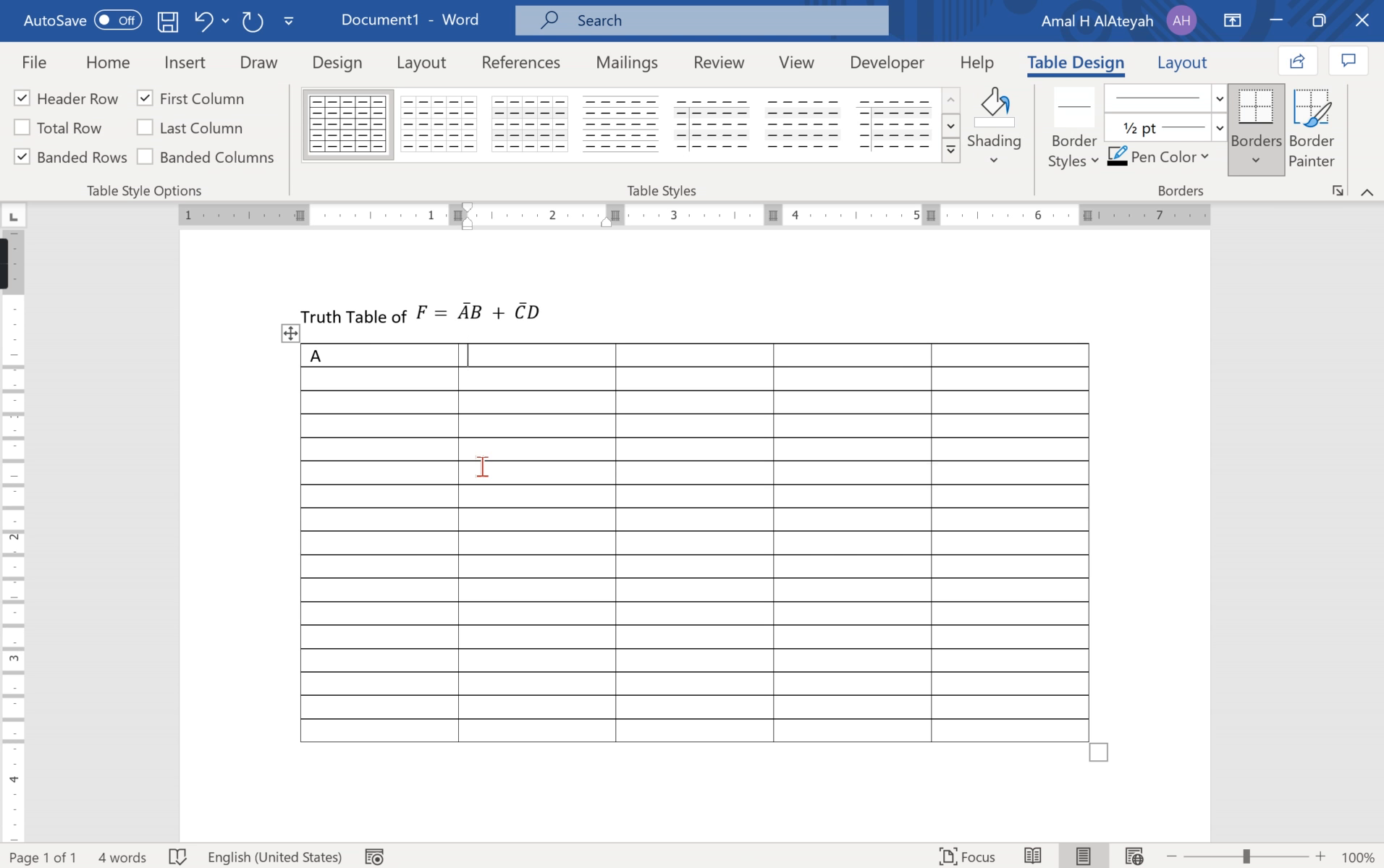
pyautogui.write('B')
pyautogui.press('Tab')
pyautogui.write('C')
pyautogui.press('Tab')
pyautogui.write('D')
pyautogui.press('Tab')
pyautogui.write('F')
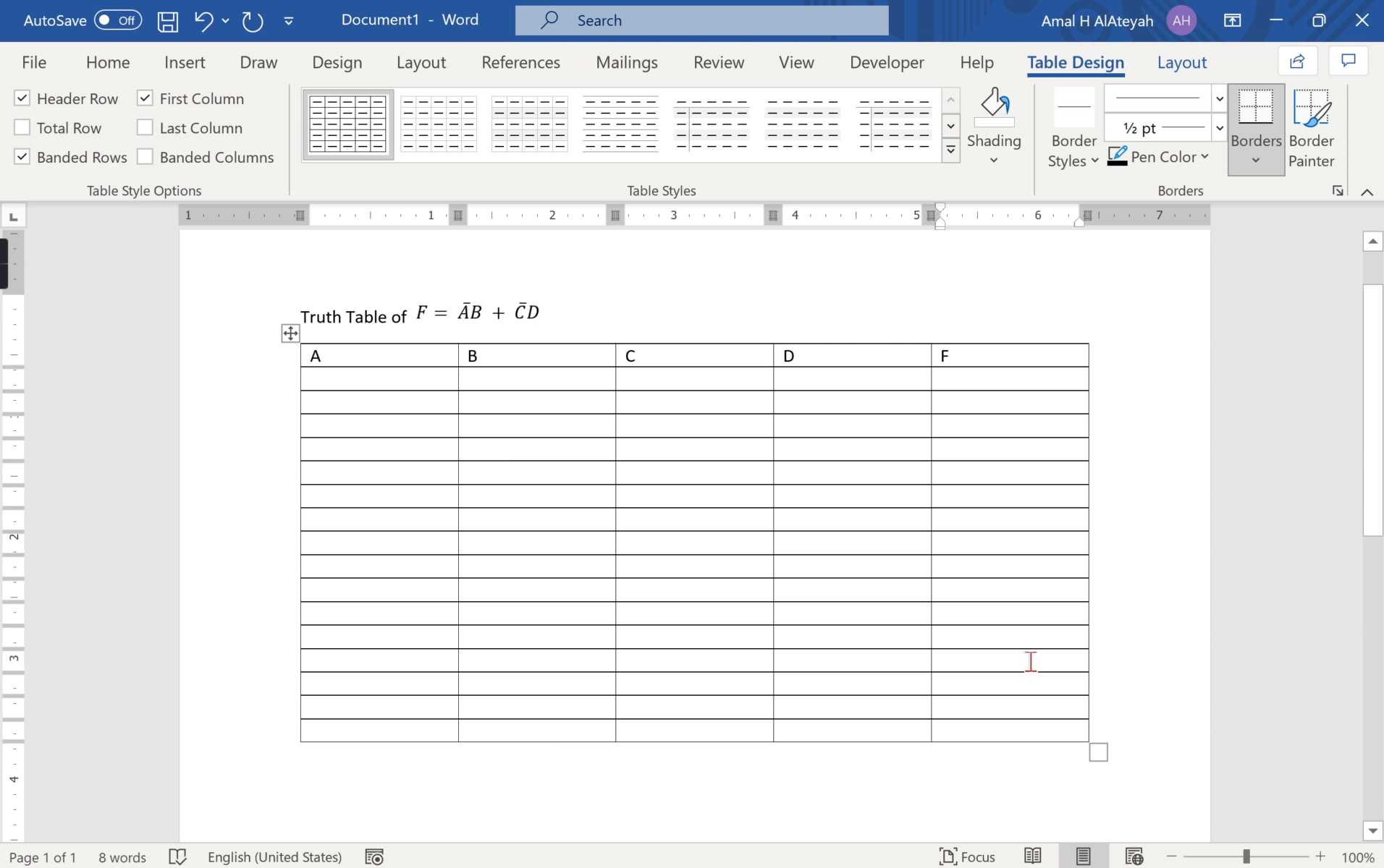
# Narrow the table to about 3.5 inches wide and shade the F column with the lightest gray.
pyautogui.moveTo(1098, 751); pyautogui.dragTo(731, 758)
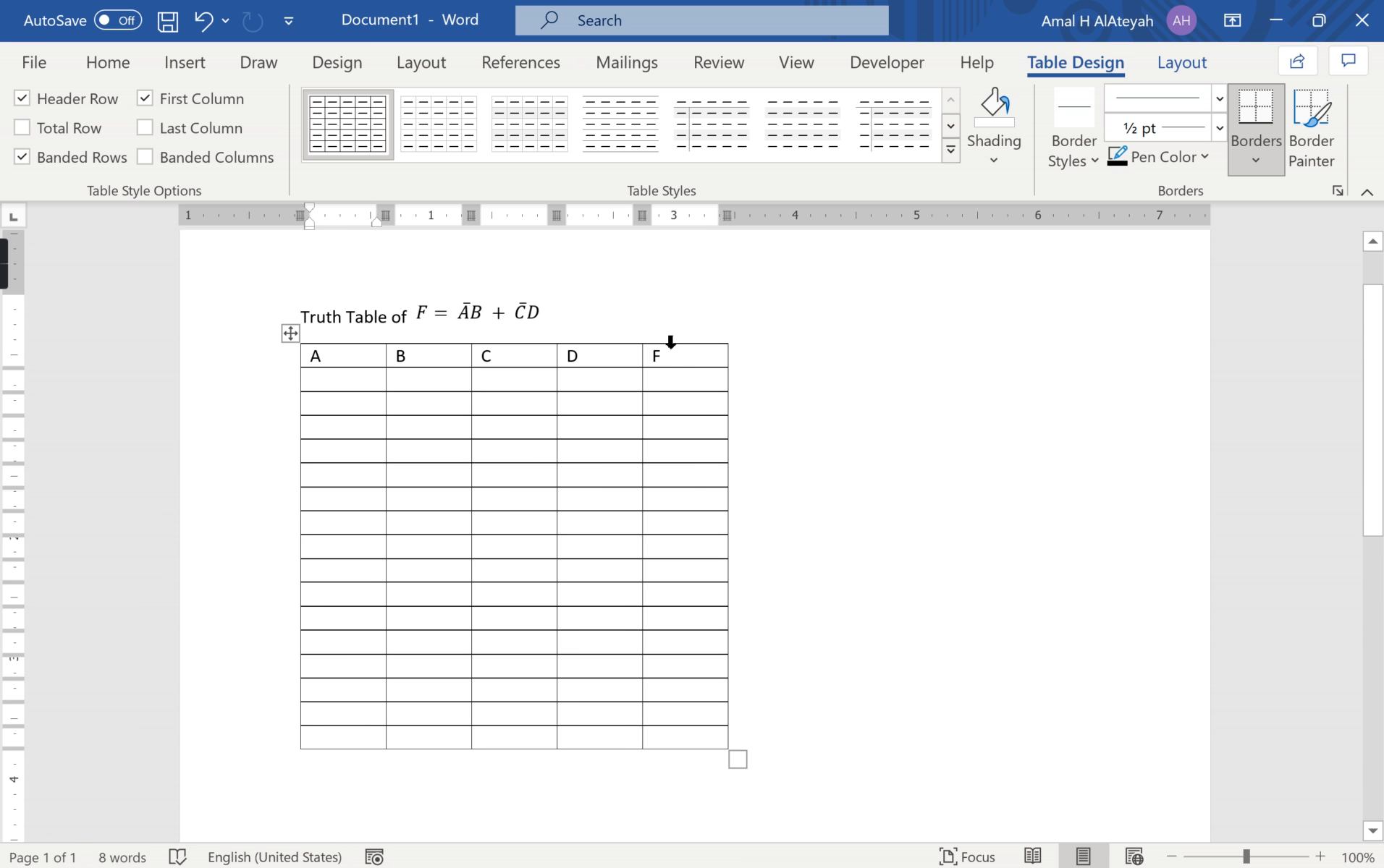
pyautogui.click(671, 342)
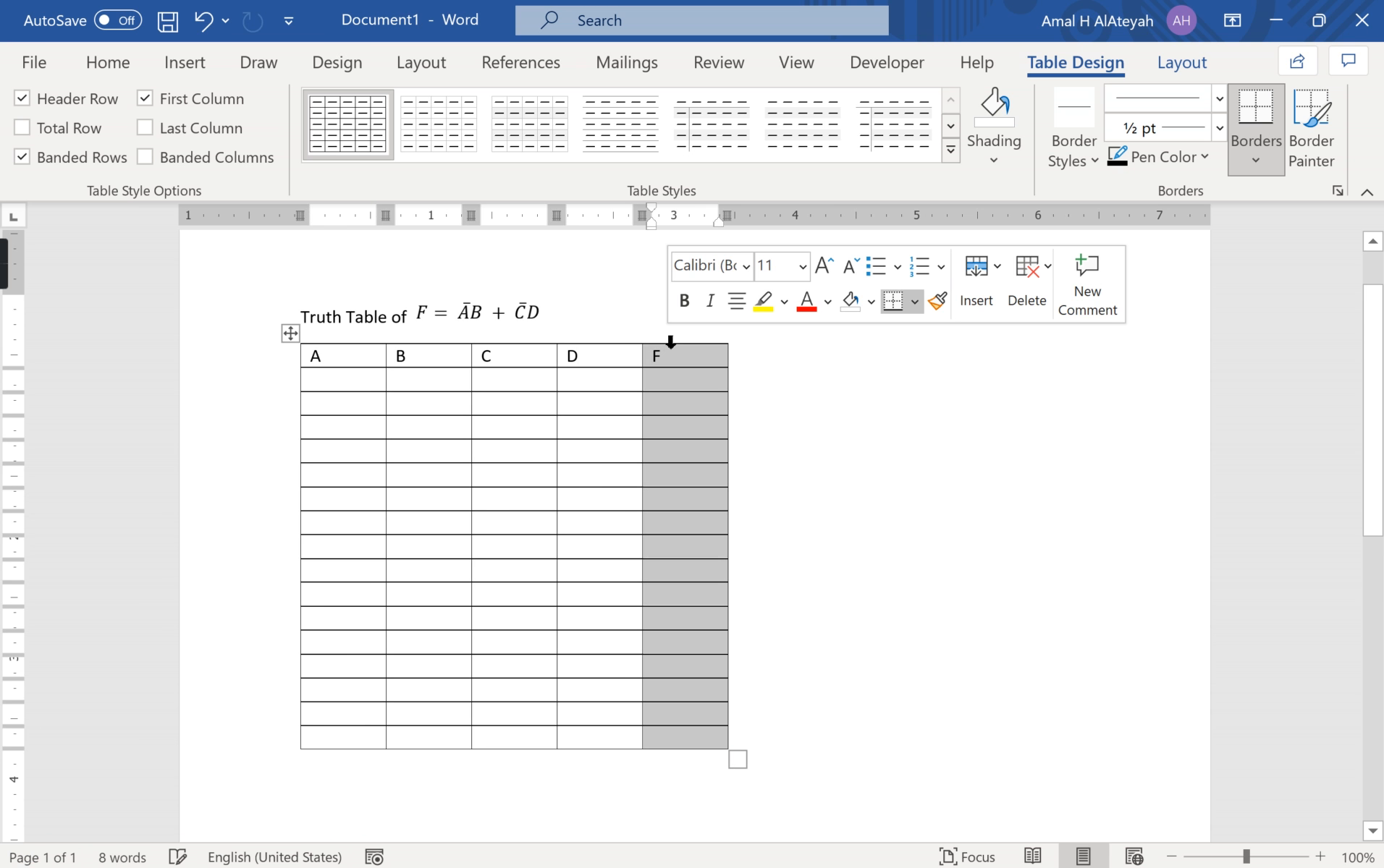
pyautogui.click(870, 302)
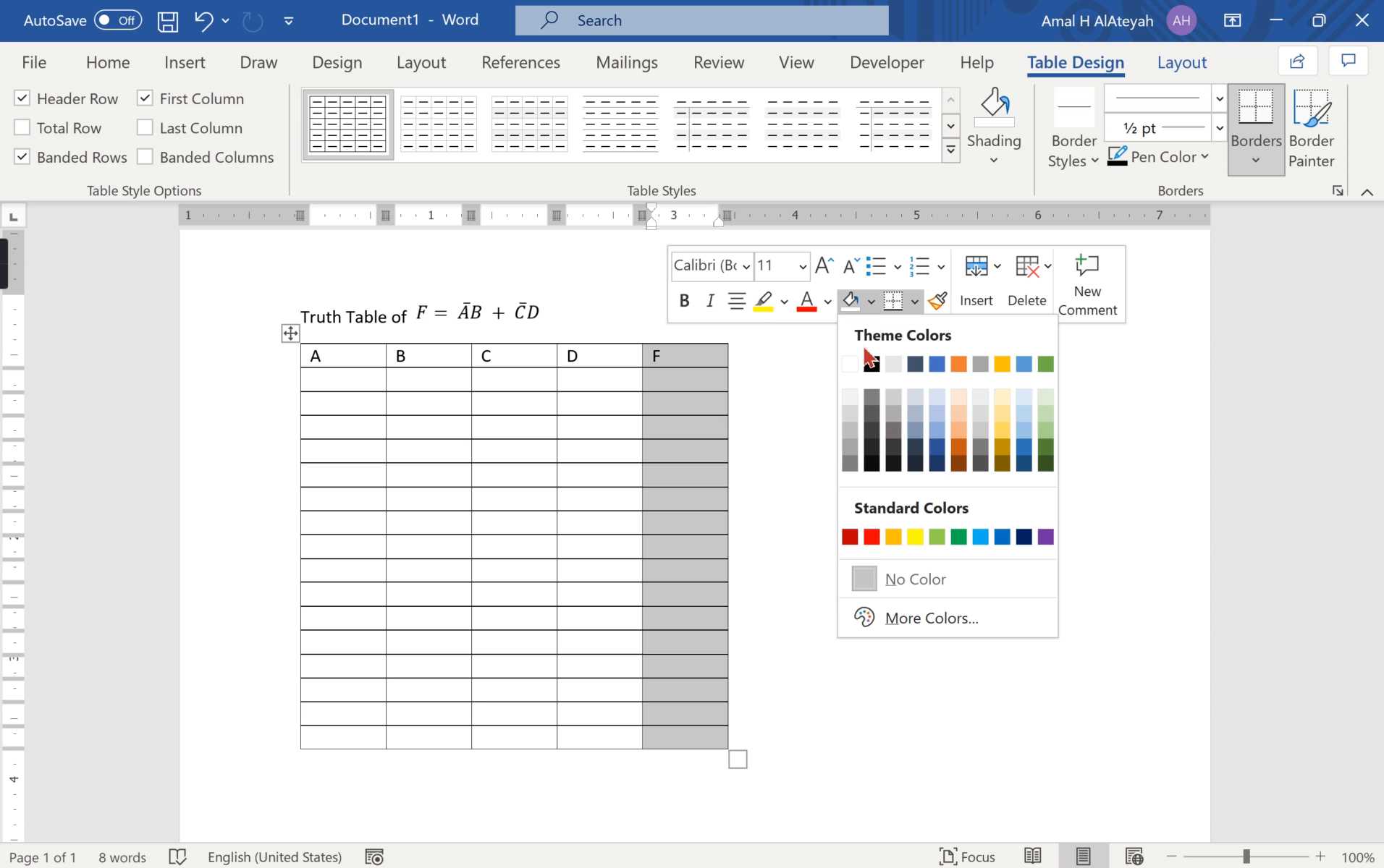
pyautogui.click(851, 400)
pyautogui.click(681, 358)
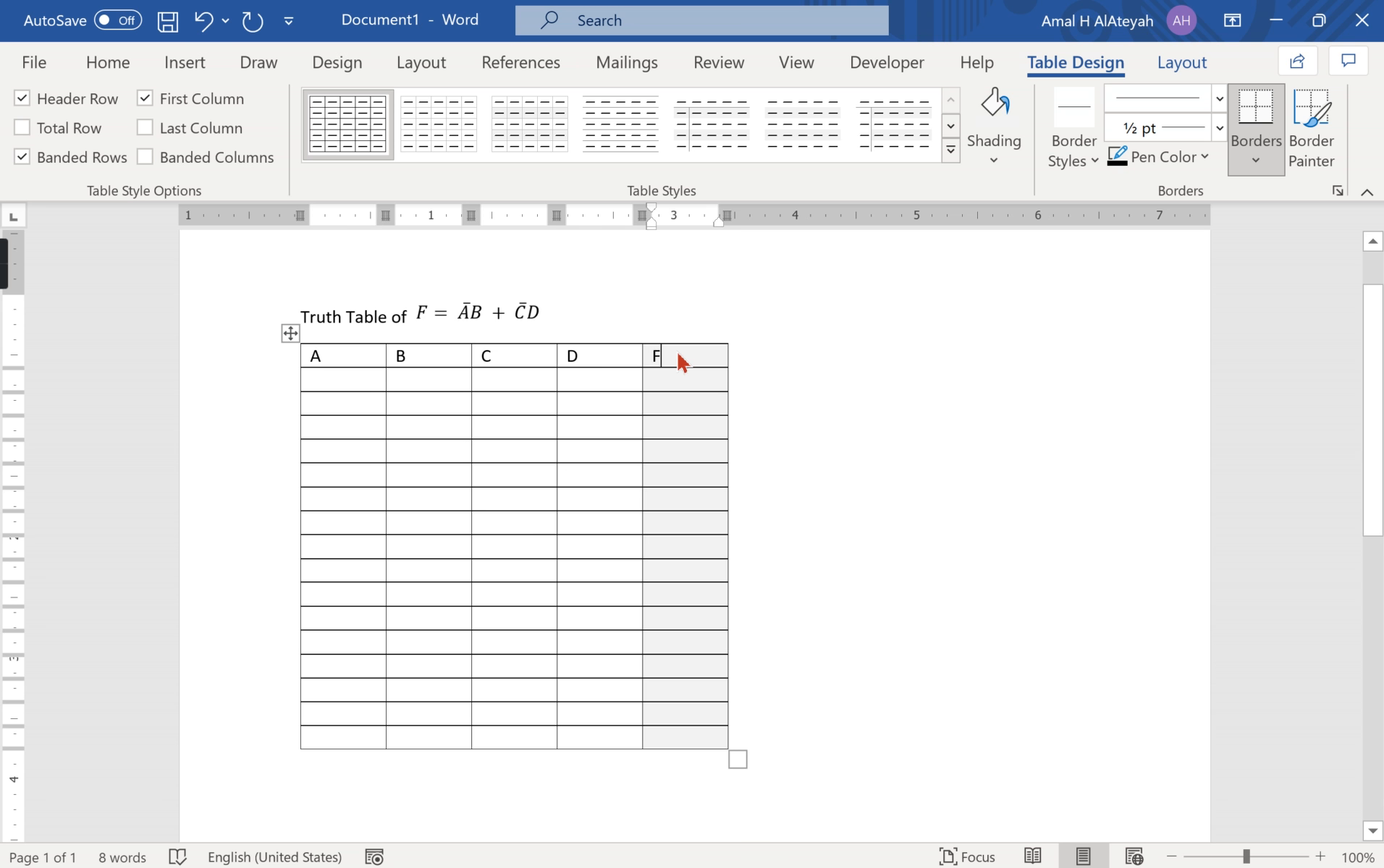
# Apply the same light gray shading to the table's header row.
pyautogui.moveTo(623, 347); pyautogui.dragTo(361, 354)
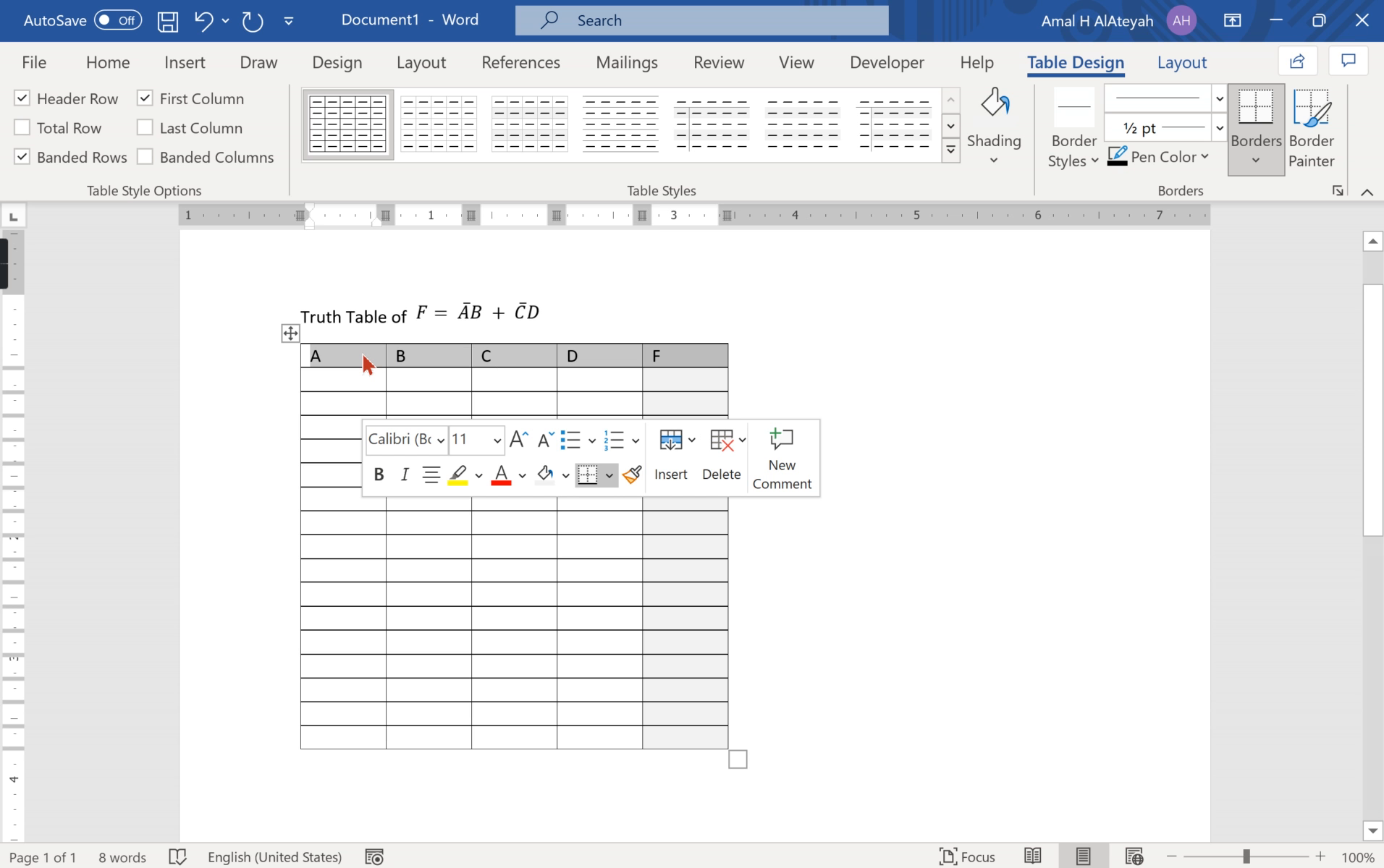
pyautogui.click(548, 475)
pyautogui.click(630, 579)
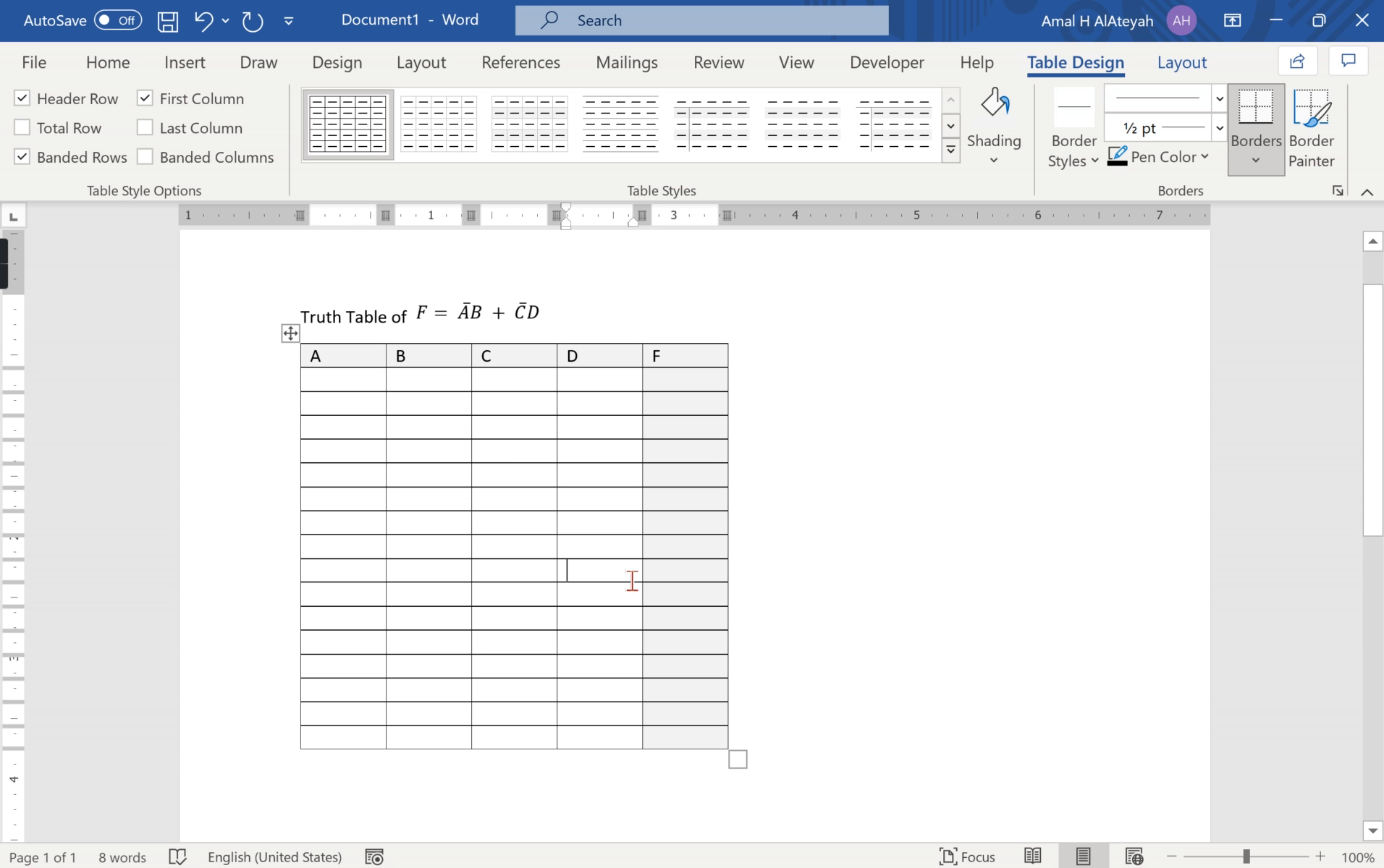
# Enter 0 for A, B, C and D in the first row below the header.
pyautogui.click(348, 385)
pyautogui.write('0')
pyautogui.press('Tab')
pyautogui.write('0')
pyautogui.press('Tab')
pyautogui.write('0')
pyautogui.press('Tab')
pyautogui.write('0')
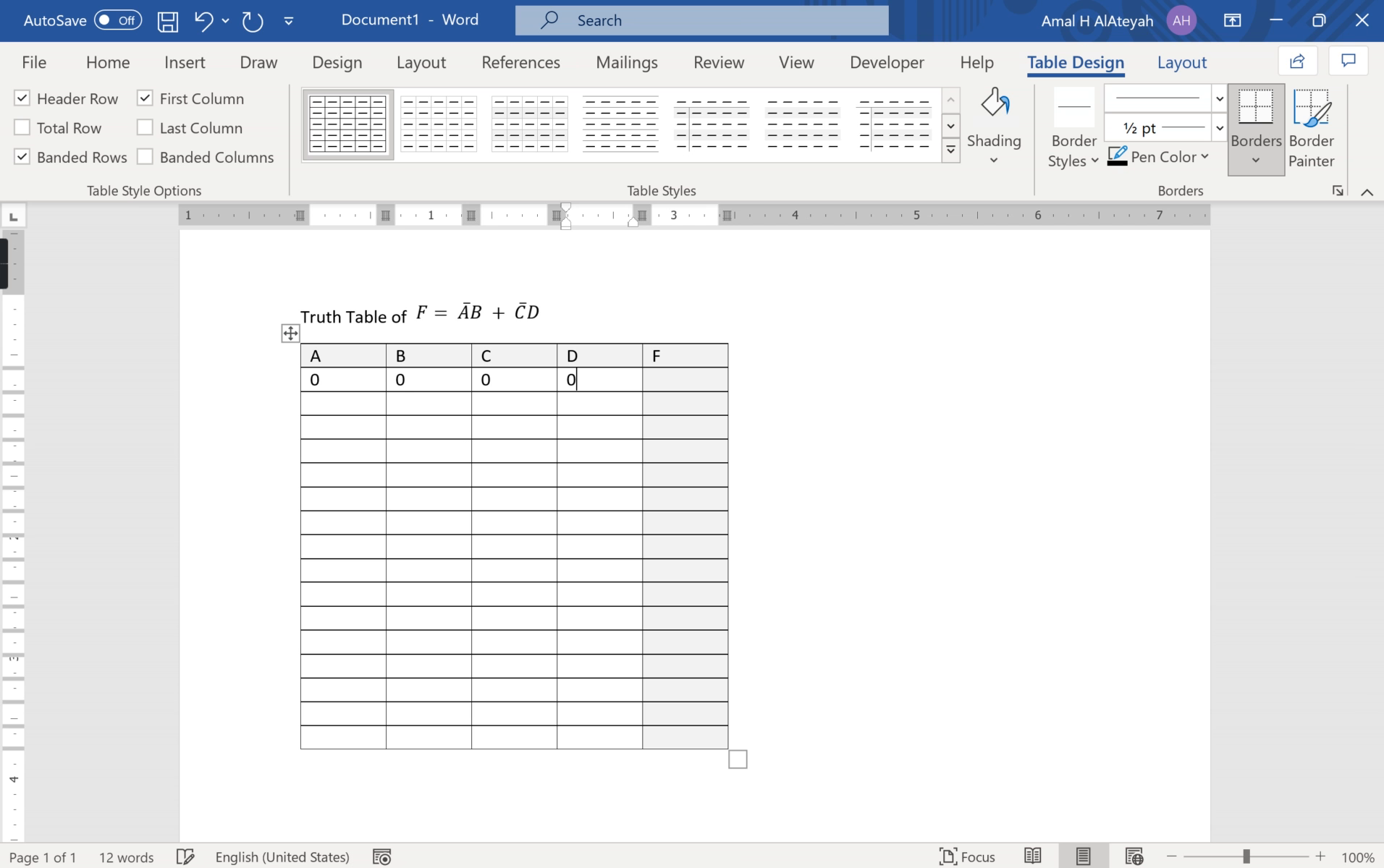
# Enter 1 for A, B, C and D in the last row of the table.
pyautogui.click(336, 736)
pyautogui.write('1')
pyautogui.press('Tab')
pyautogui.write('1')
pyautogui.press('Tab')
pyautogui.write('1')
pyautogui.press('Tab')
pyautogui.write('1')
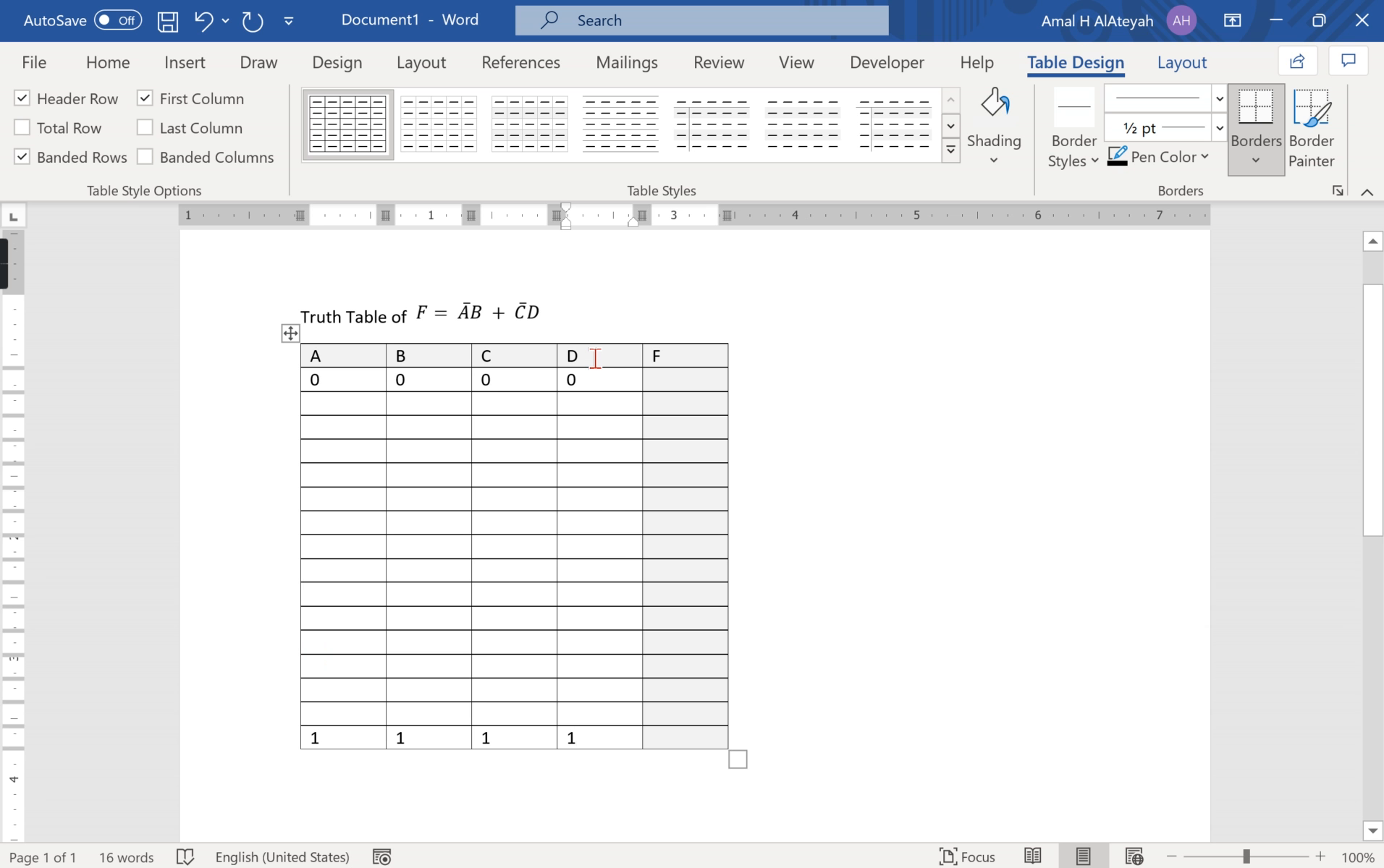
# Continue column D below its first 0 with the values 1, 0, 1, 0, 1.
pyautogui.click(613, 412)
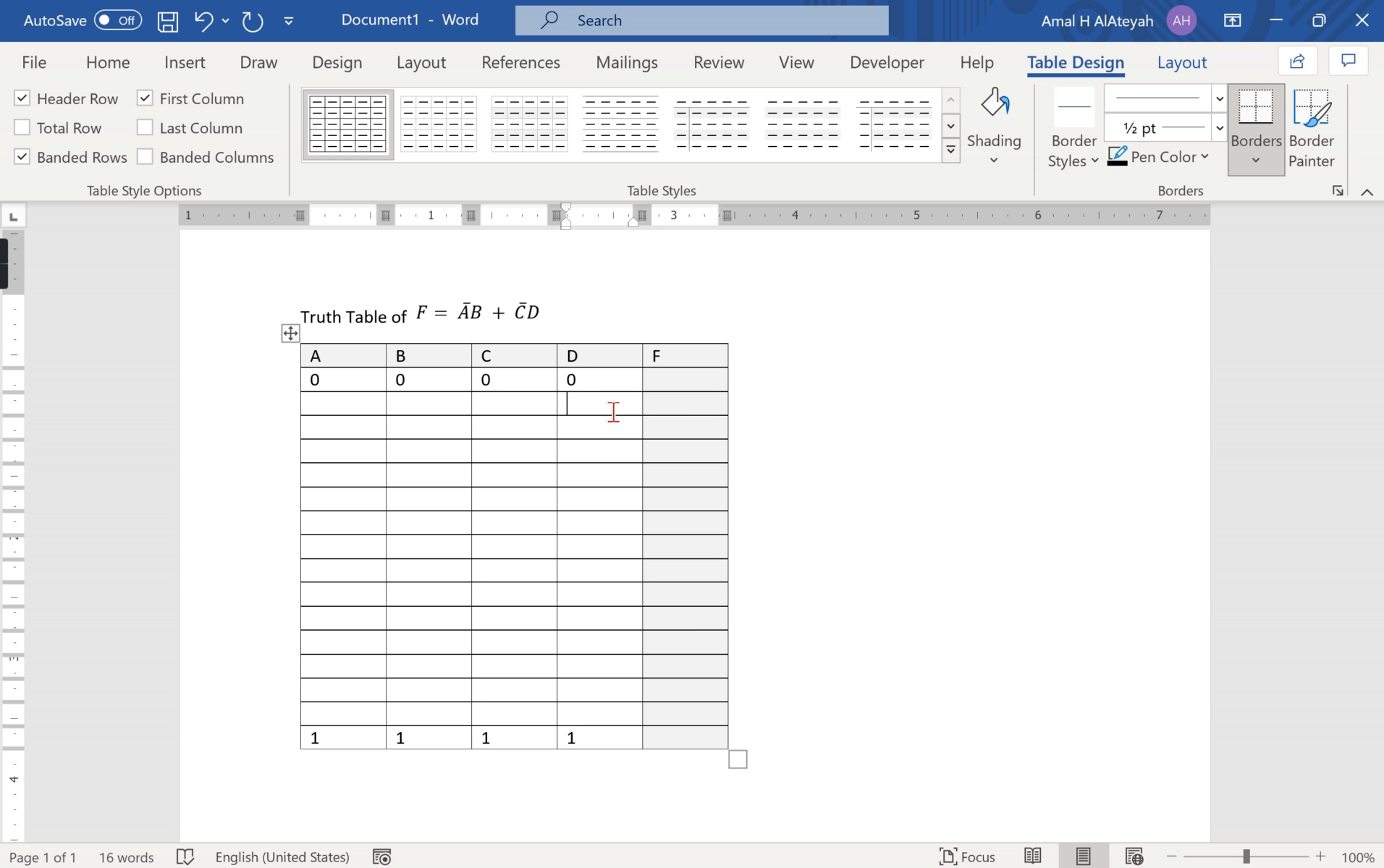
pyautogui.write('1')
pyautogui.press('Down')
pyautogui.write('0')
pyautogui.press('Down')
pyautogui.write('1')
pyautogui.press('Down')
pyautogui.write('0')
pyautogui.press('Down')
pyautogui.write('1')
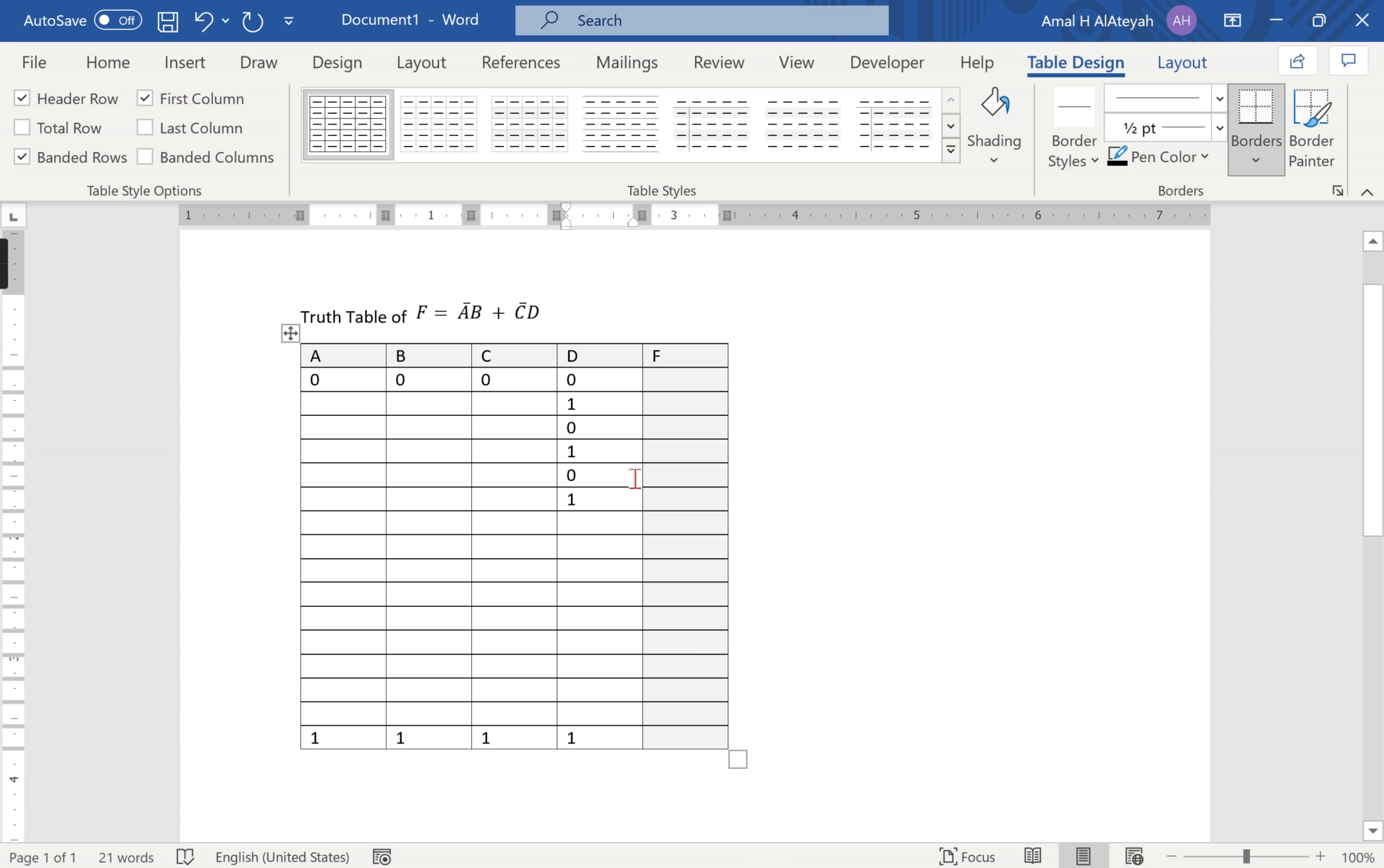
# Copy the six alternating values of column D into the next six cells of that column.
pyautogui.moveTo(602, 500); pyautogui.dragTo(575, 377)
pyautogui.hotkey('ctrl', 'c')
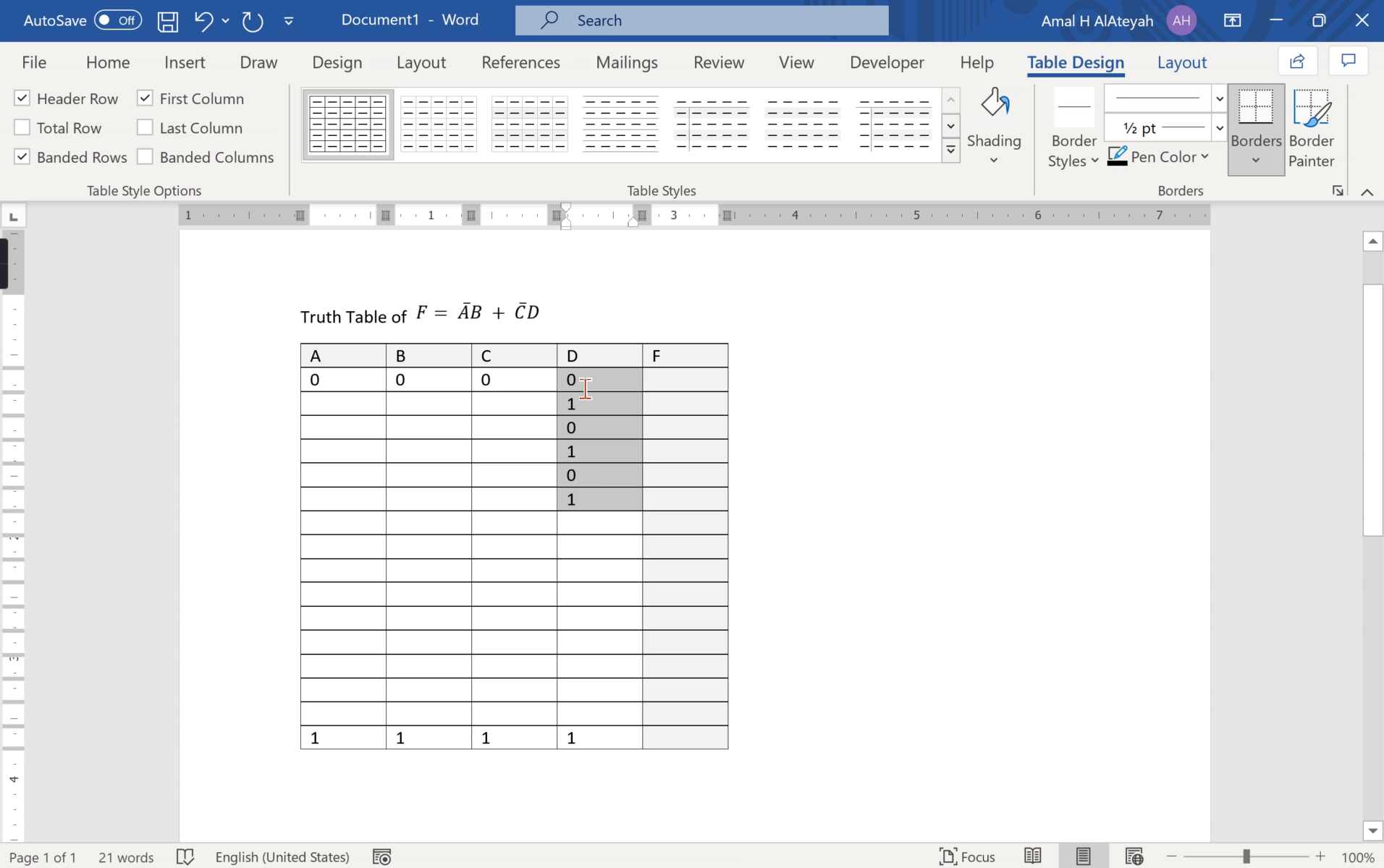
pyautogui.click(578, 526)
pyautogui.hotkey('ctrl', 'v')
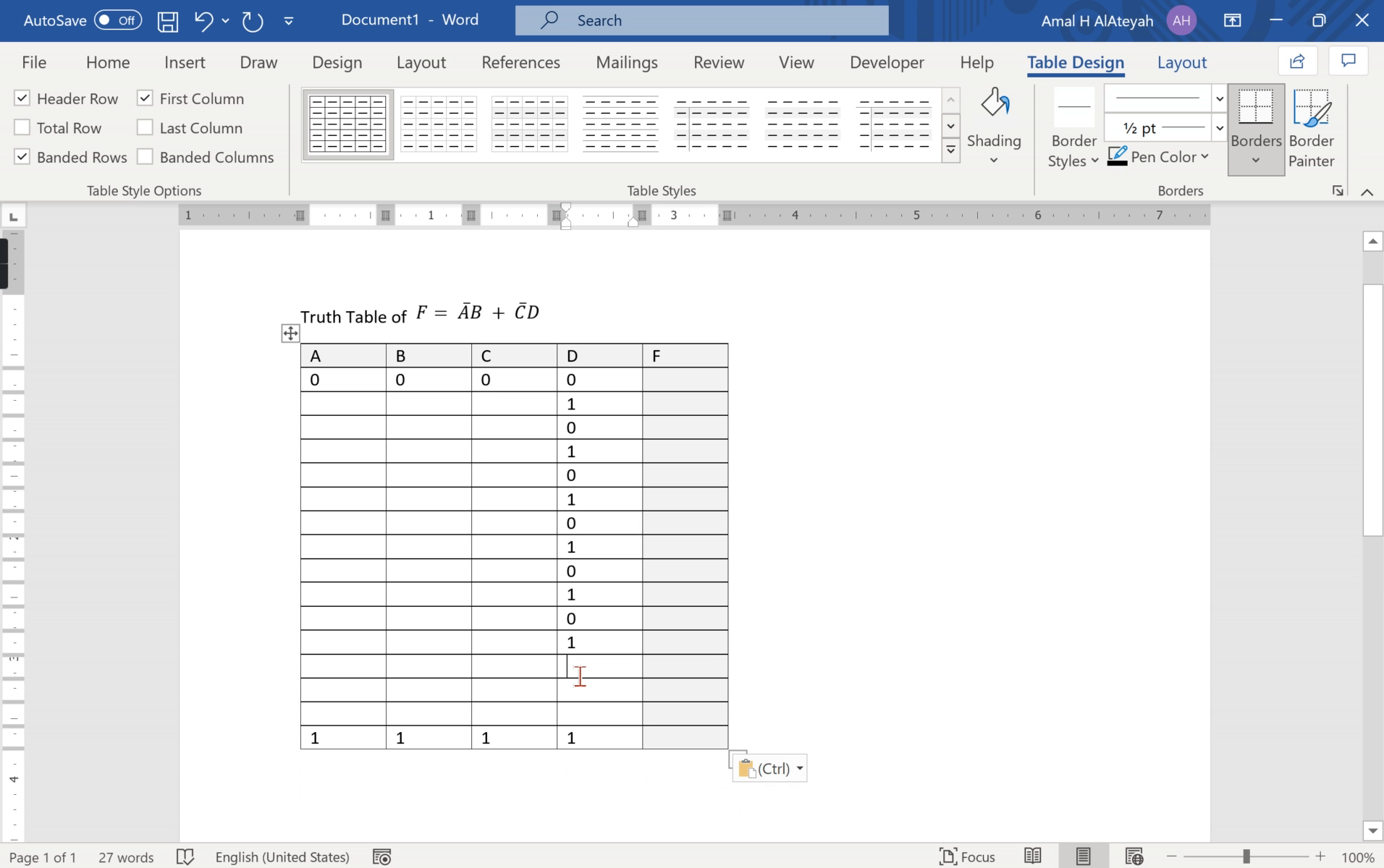
# Fill the three remaining empty cells of column D with 0, 1, 0.
pyautogui.hotkey('ctrl', 'v')
pyautogui.hotkey('ctrl', 'z')
pyautogui.write('0')
pyautogui.press('Down')
pyautogui.write('1')
pyautogui.press('Down')
pyautogui.write('0')
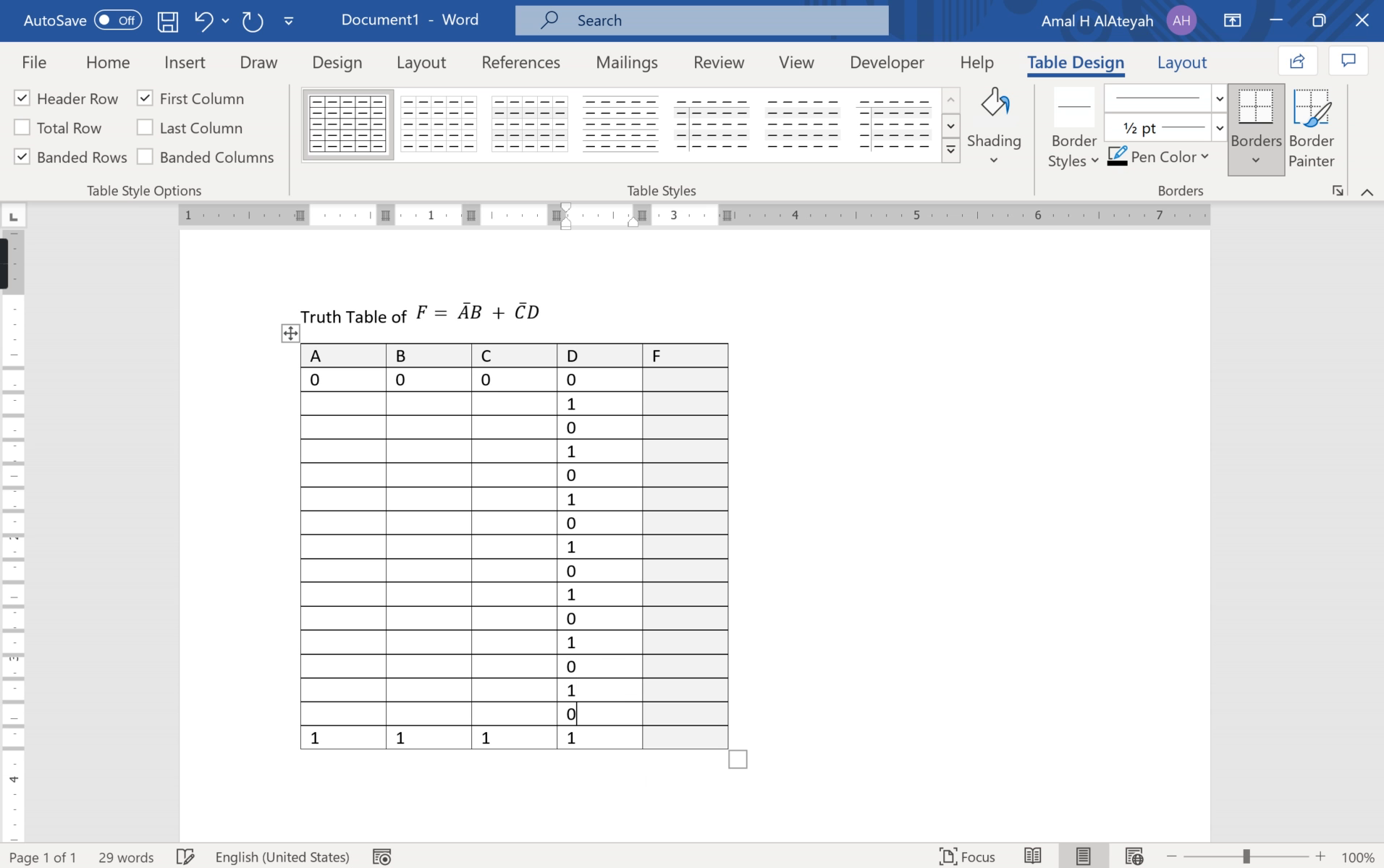
# Continue column C below its first 0 with the values 0, 1, 1.
pyautogui.click(519, 409)
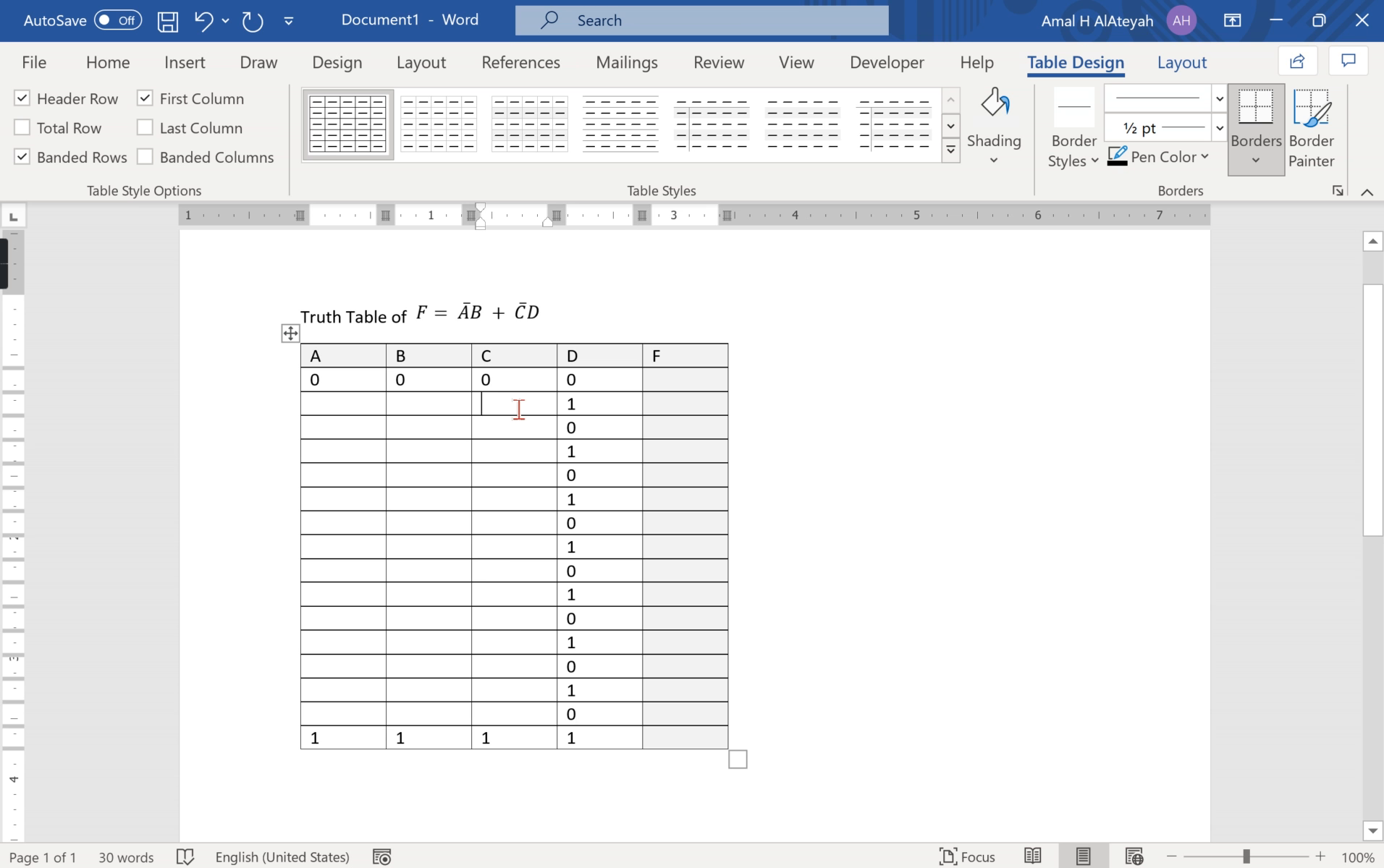
pyautogui.write('0')
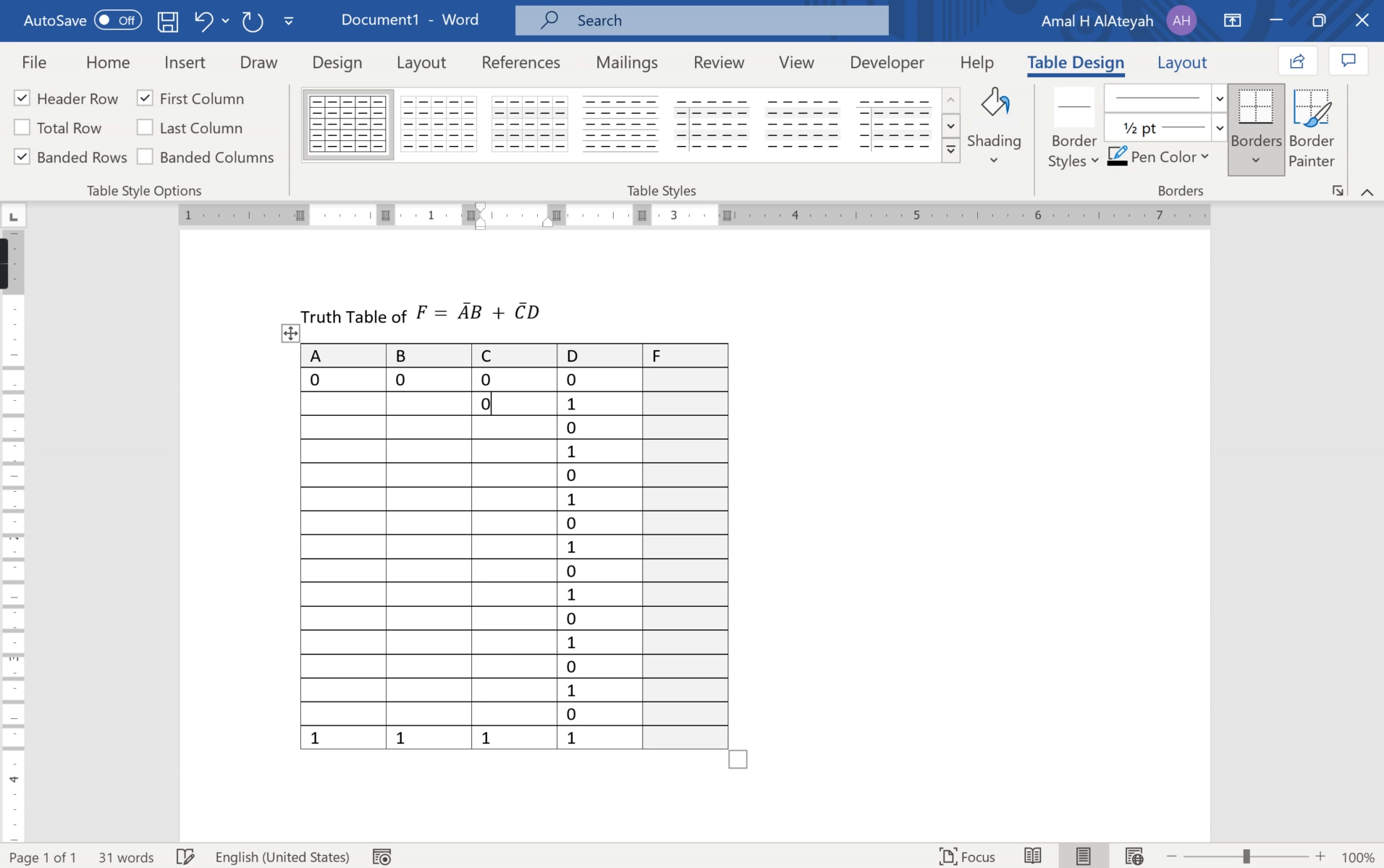
pyautogui.press('Down')
pyautogui.write('1')
pyautogui.press('Down')
pyautogui.write('1')
# Copy the 0, 0, 1, 1 pattern of column C and paste it three times to fill the rest of the column.
pyautogui.keyDown('shift'); pyautogui.click(519, 409); pyautogui.keyUp('shift')
pyautogui.hotkey('shift', 'Up')
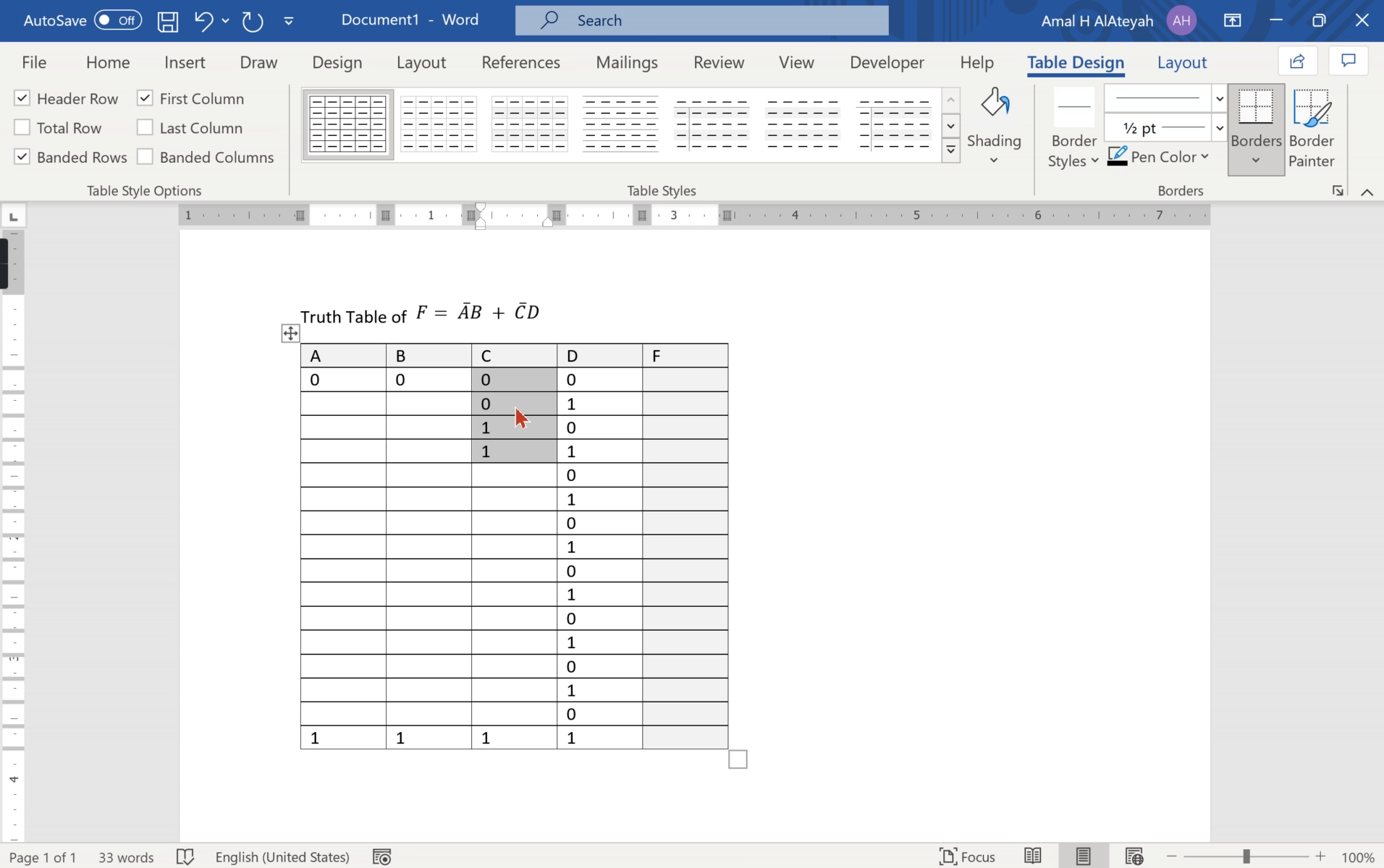
pyautogui.hotkey('ctrl', 'c')
pyautogui.press('Down')
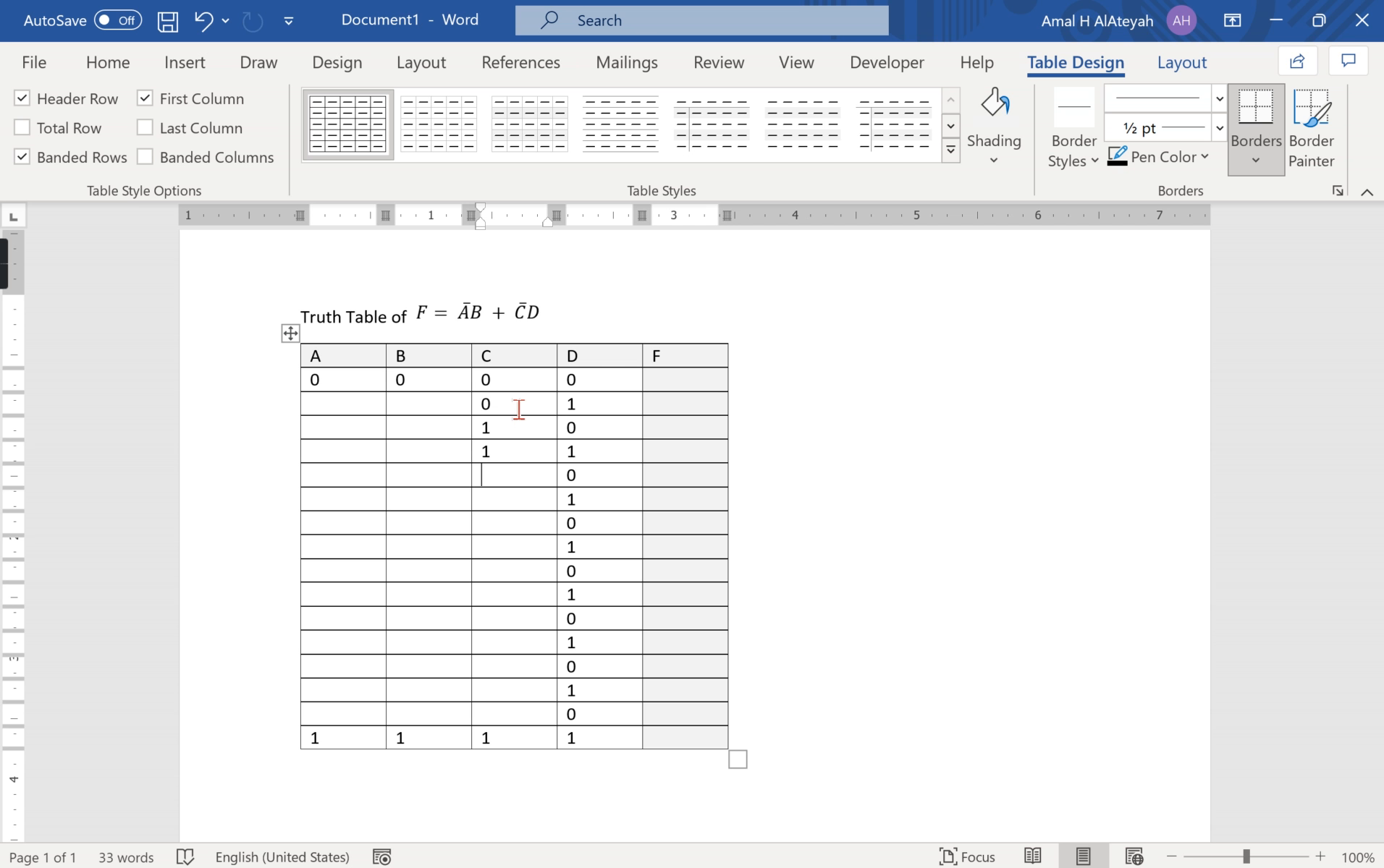
pyautogui.hotkey('ctrl', 'v')
pyautogui.press('Down')
pyautogui.press('Down')
pyautogui.press('Down')
pyautogui.press('Down')
pyautogui.hotkey('ctrl', 'v')
pyautogui.press('Down')
pyautogui.press('Down')
pyautogui.press('Down')
pyautogui.press('Down')
pyautogui.hotkey('ctrl', 'v')
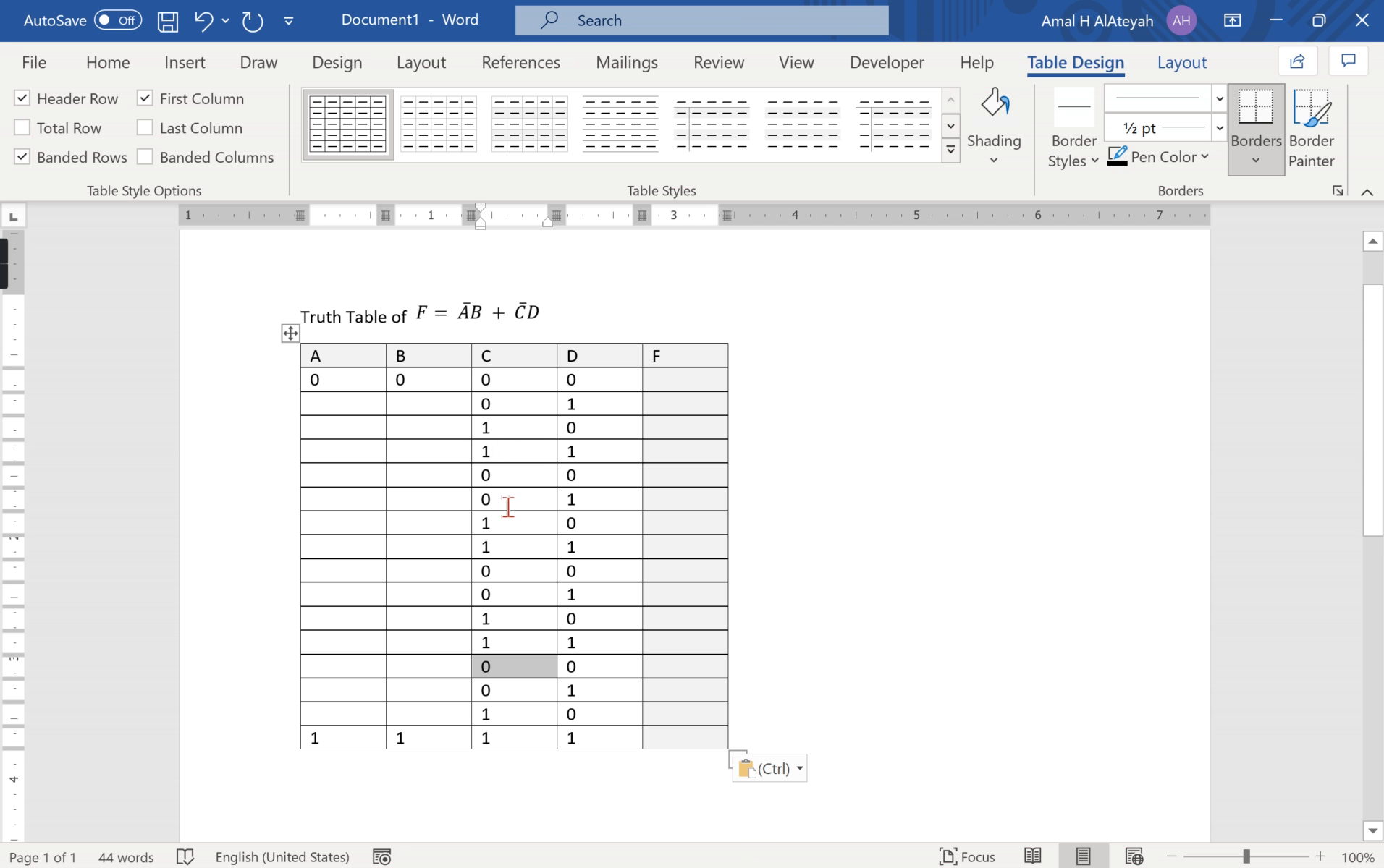
# Continue column B below its first 0 with three 0s followed by four 1s.
pyautogui.click(424, 408)
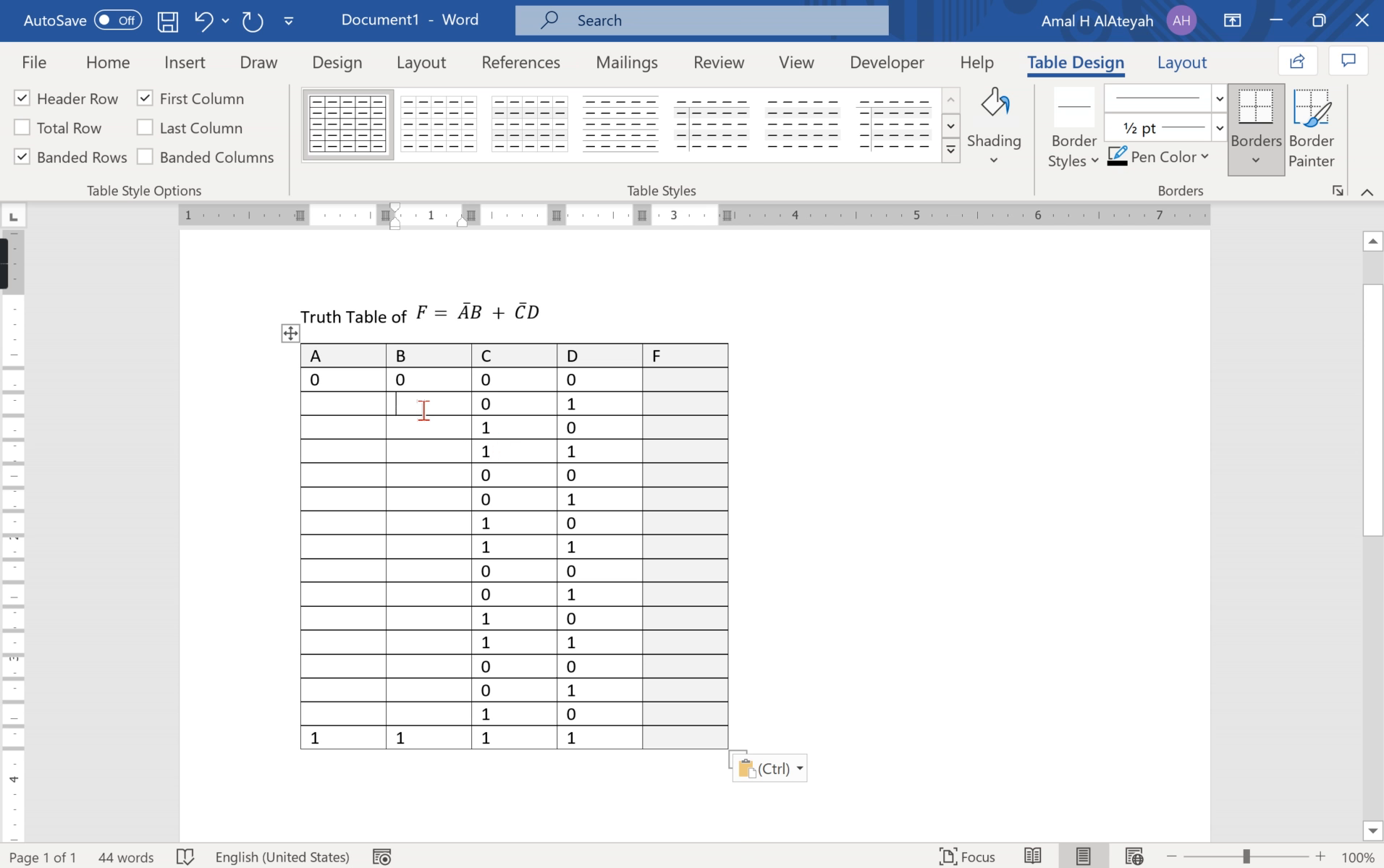
pyautogui.write('0')
pyautogui.press('Down')
pyautogui.write('0')
pyautogui.press('Down')
pyautogui.write('0')
pyautogui.press('Down')
pyautogui.write('1')
pyautogui.press('Down')
pyautogui.write('1')
pyautogui.press('Down')
pyautogui.write('1')
pyautogui.press('Down')
pyautogui.write('1')
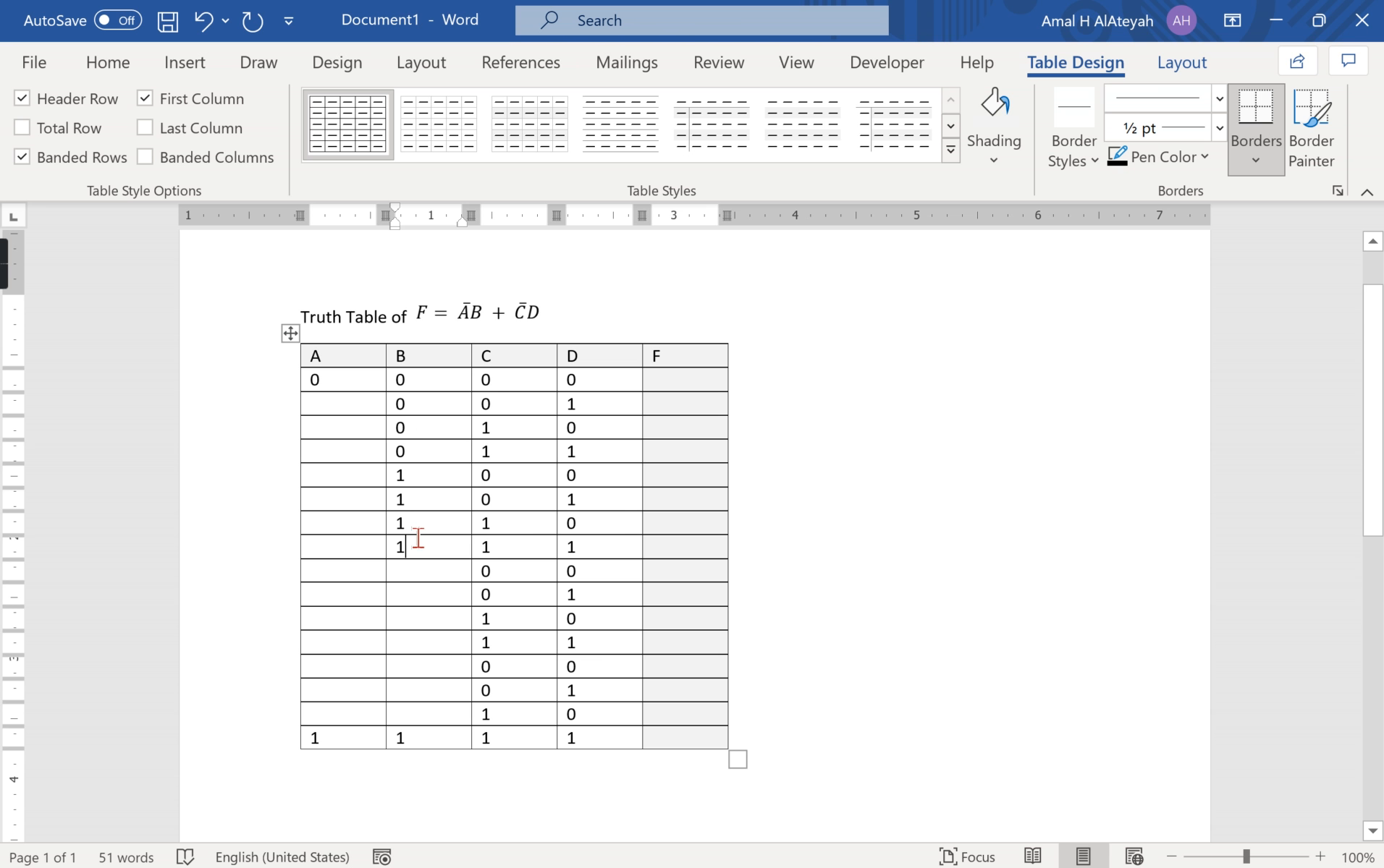
# Copy the first eight values of column B into the lower eight rows of that column.
pyautogui.moveTo(437, 553); pyautogui.dragTo(411, 384)
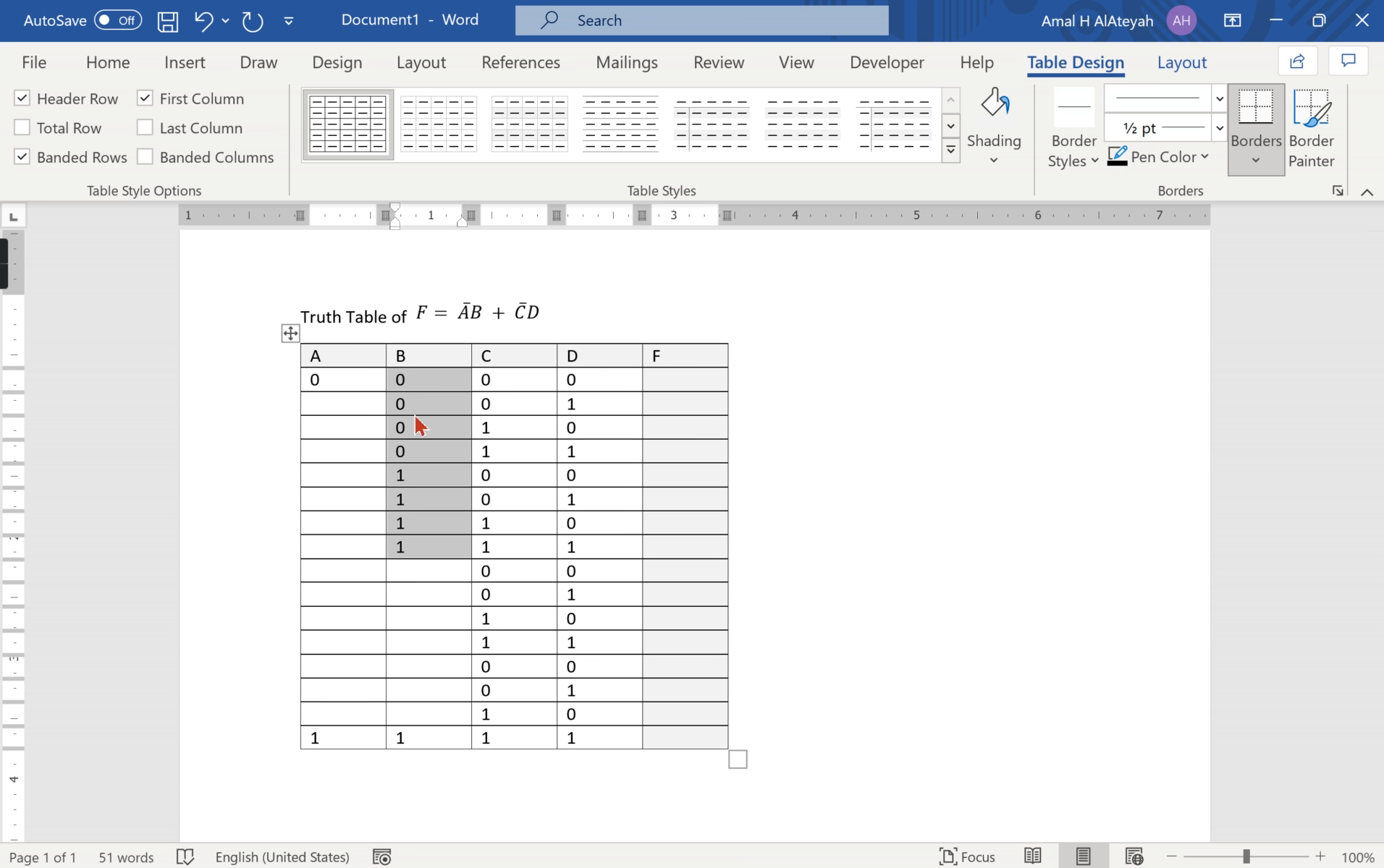
pyautogui.click(413, 572)
pyautogui.hotkey('ctrl', 'v')
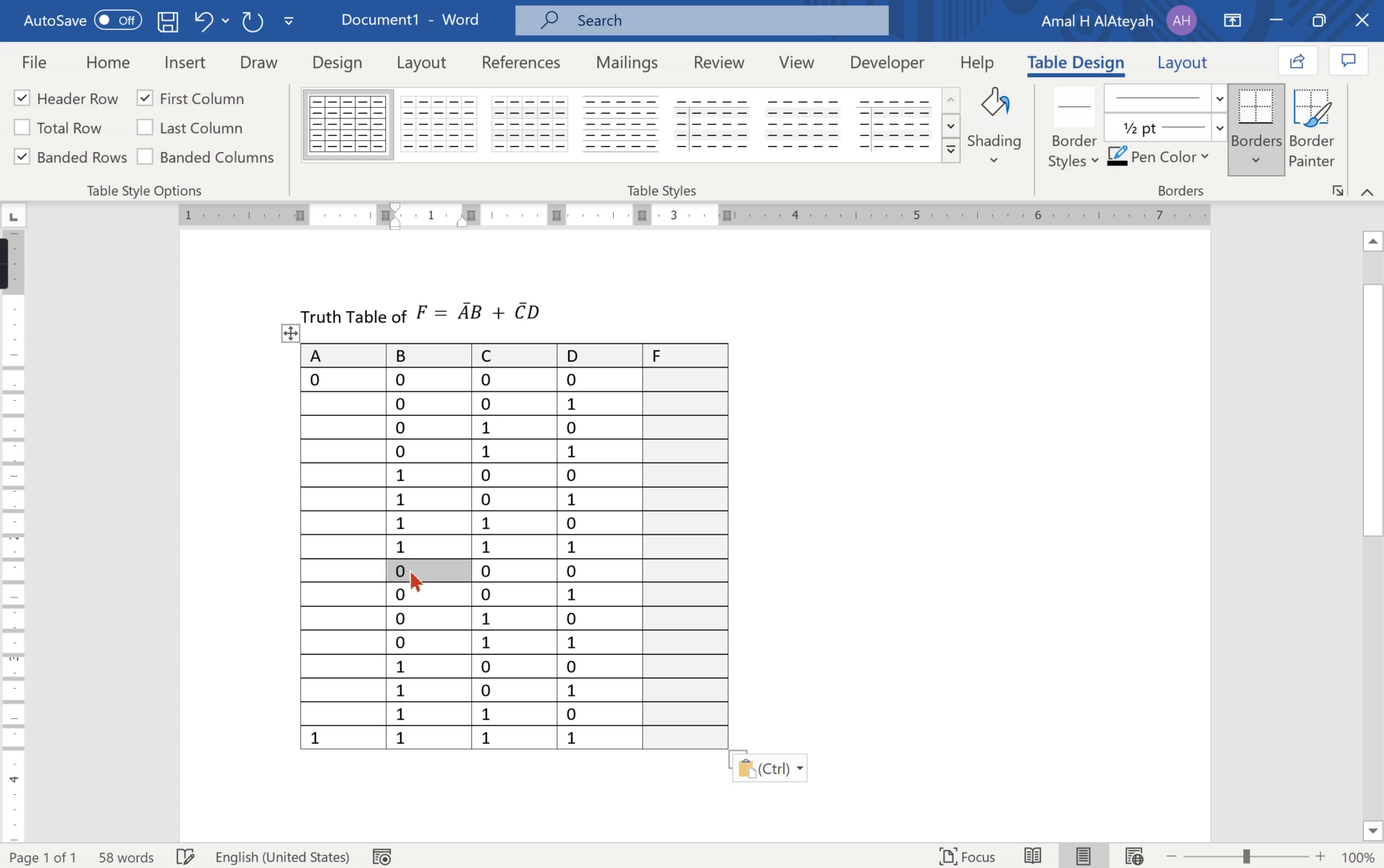
# Fill the empty cells of column A with 0 through the eighth data row and 1 in the rows below.
pyautogui.click(330, 402)
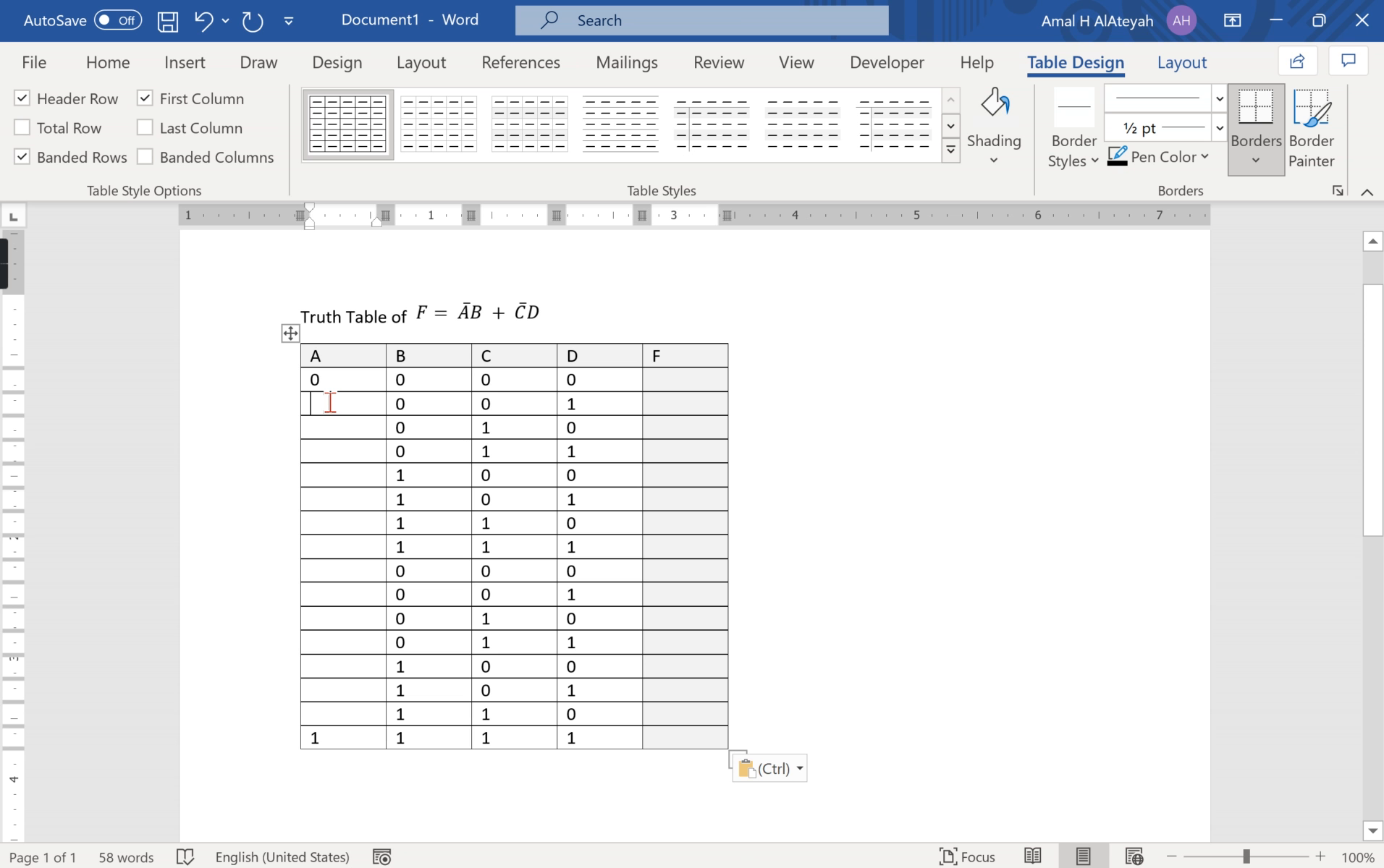
pyautogui.write('0')
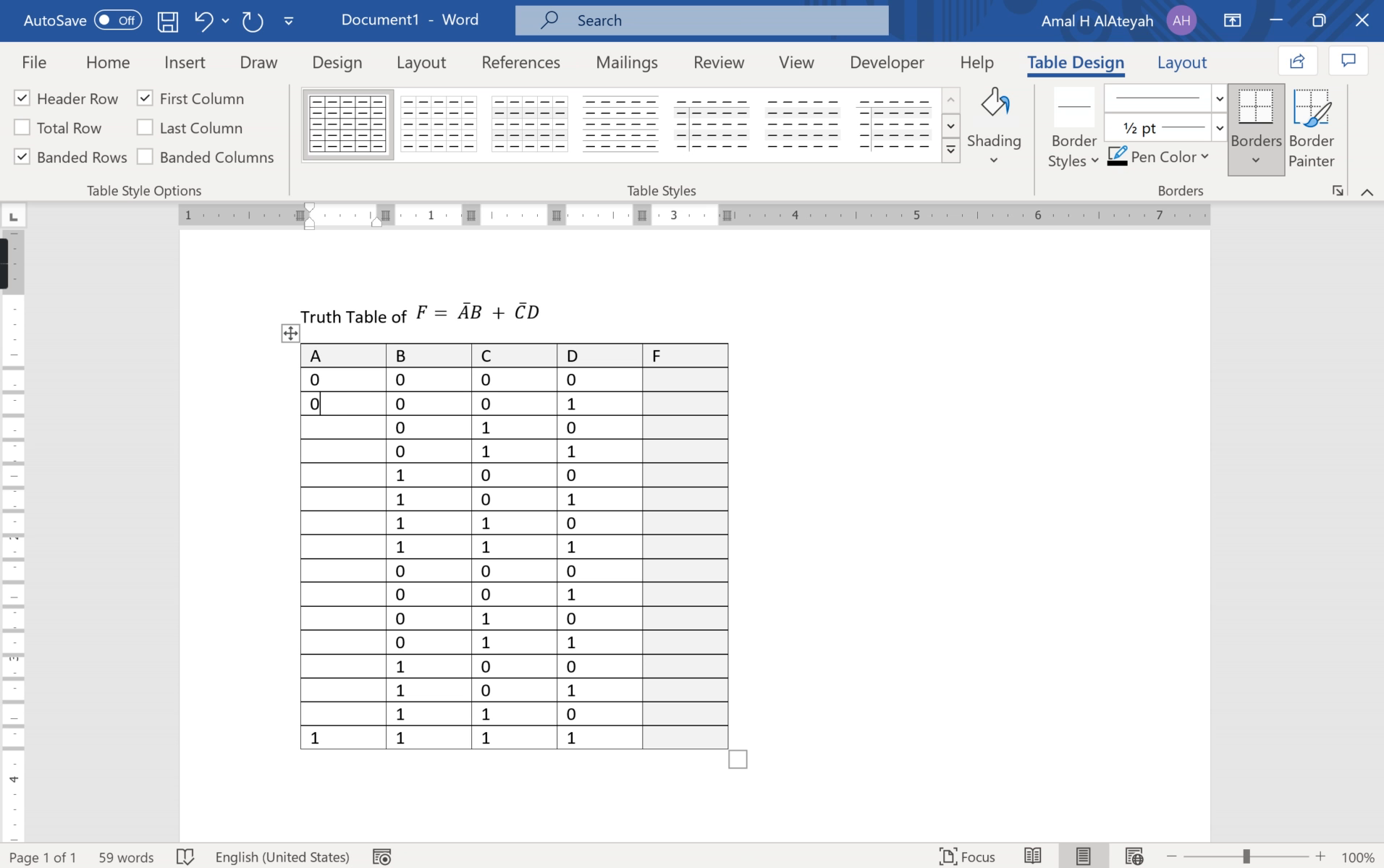
pyautogui.press('Down')
pyautogui.write('0')
pyautogui.press('Down')
pyautogui.write('0')
pyautogui.press('Down')
pyautogui.press('0')
pyautogui.press('Down')
pyautogui.press('0')
pyautogui.press('Down')
pyautogui.write('001')
pyautogui.press('Down')
pyautogui.press('1')
pyautogui.press('Down')
pyautogui.press('1')
pyautogui.press('Down')
pyautogui.press('1')
pyautogui.press('Down')
pyautogui.press('1')
pyautogui.press('Down')
pyautogui.press('1')
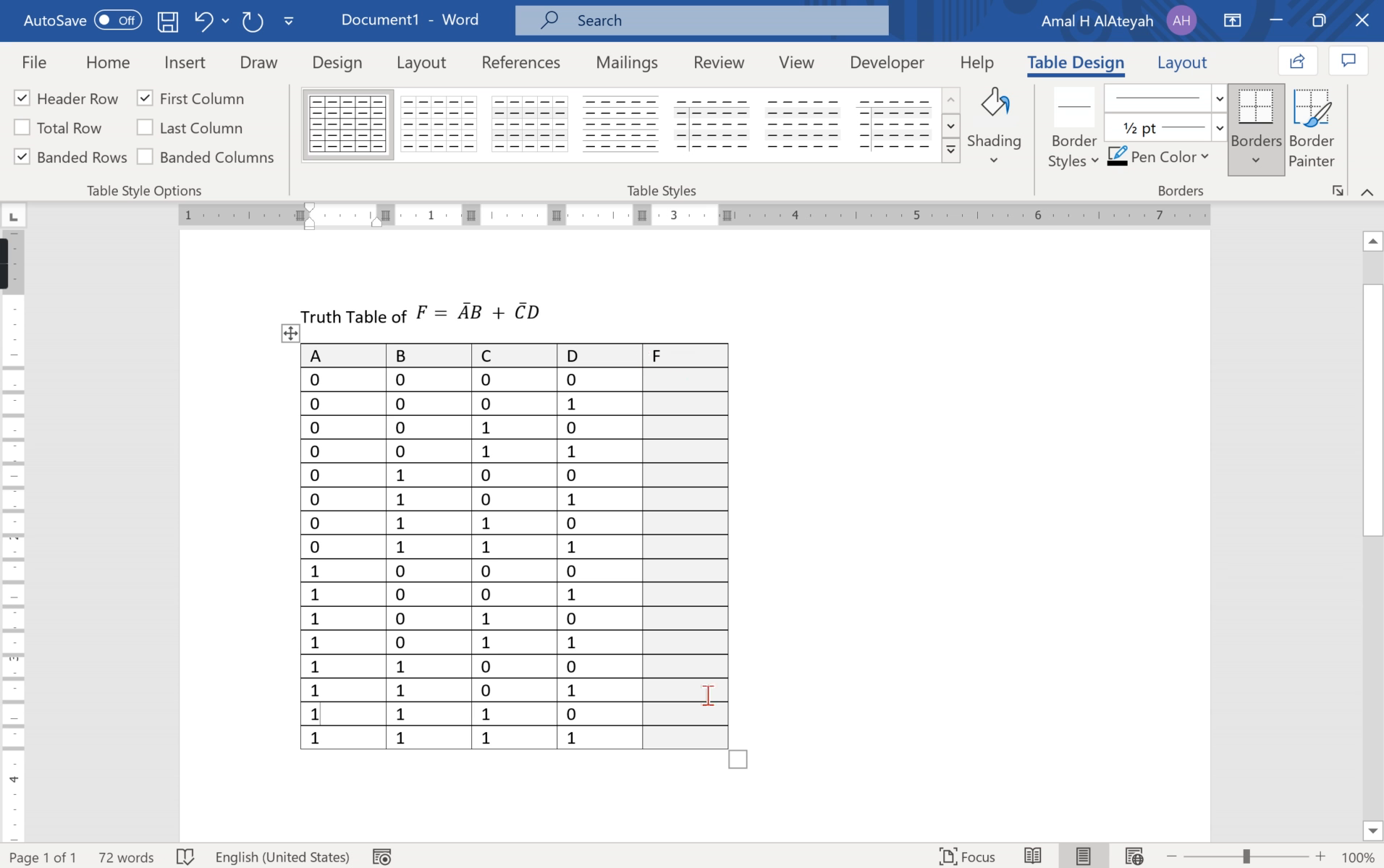
# Narrow the truth table to about 3.3 inches wide and switch to Logisim.
pyautogui.moveTo(735, 759); pyautogui.dragTo(703, 755)
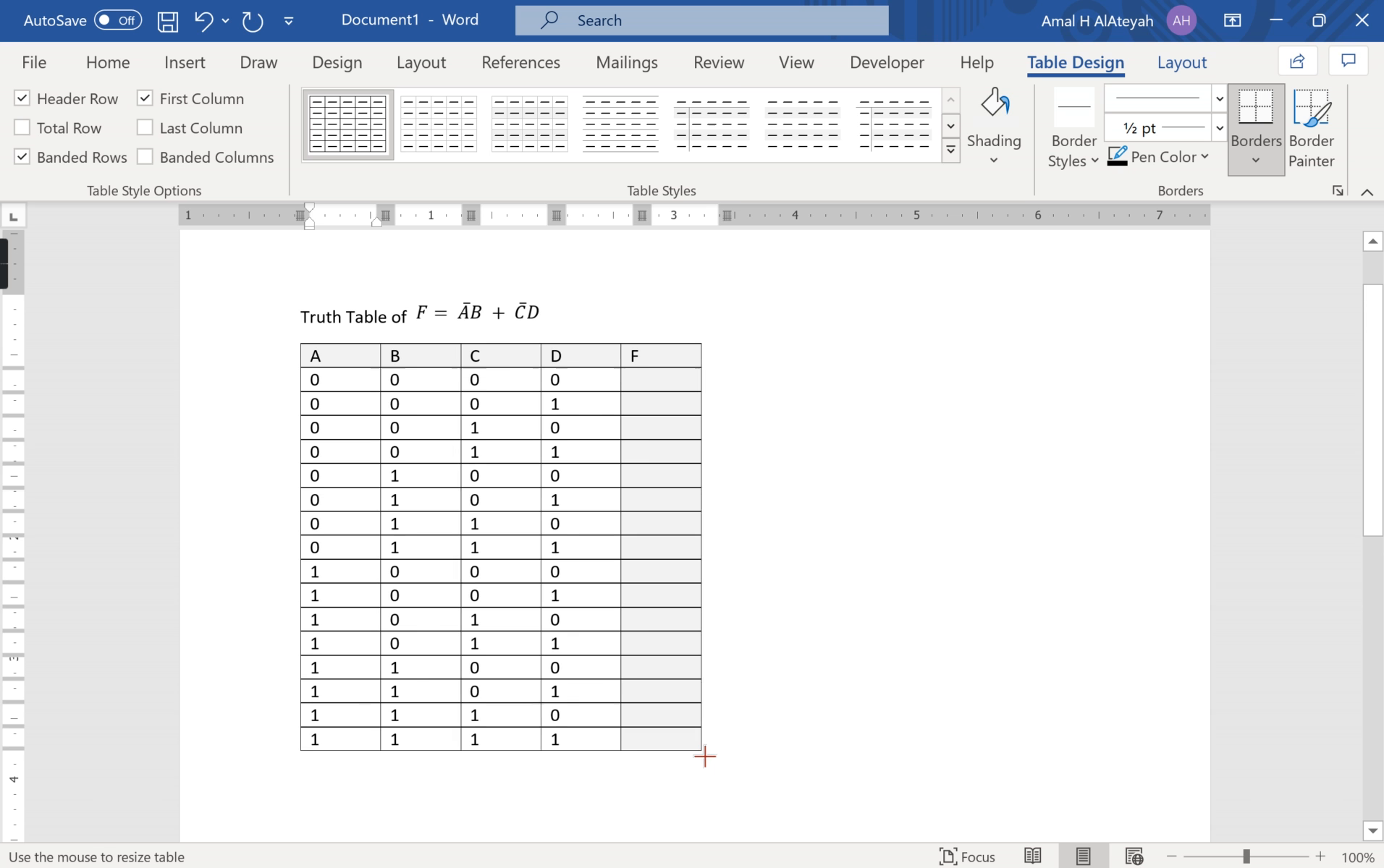
pyautogui.hotkey('alt', 'Tab')
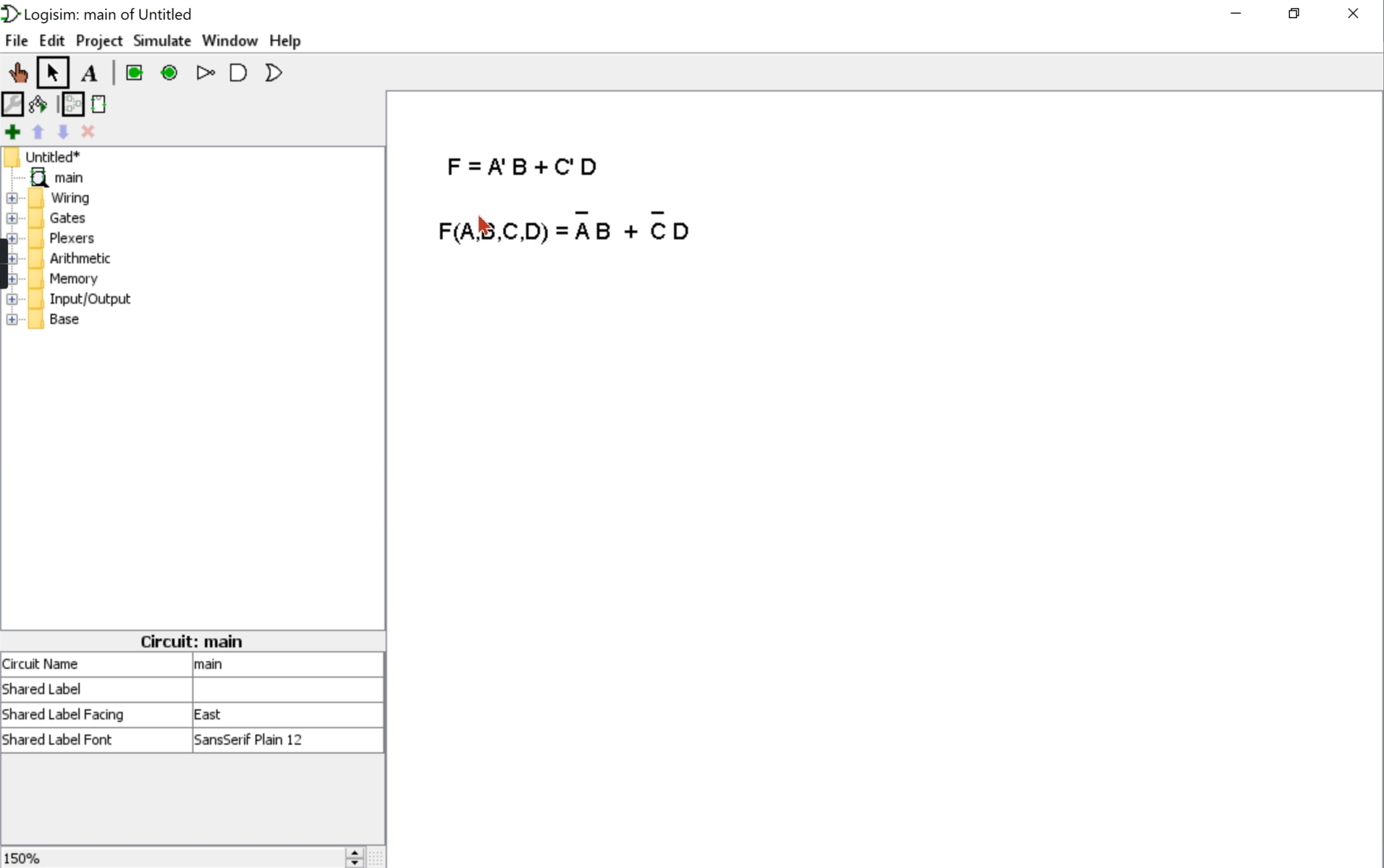
# Place an input pin below the two written expressions and label it A.
pyautogui.click(137, 80)
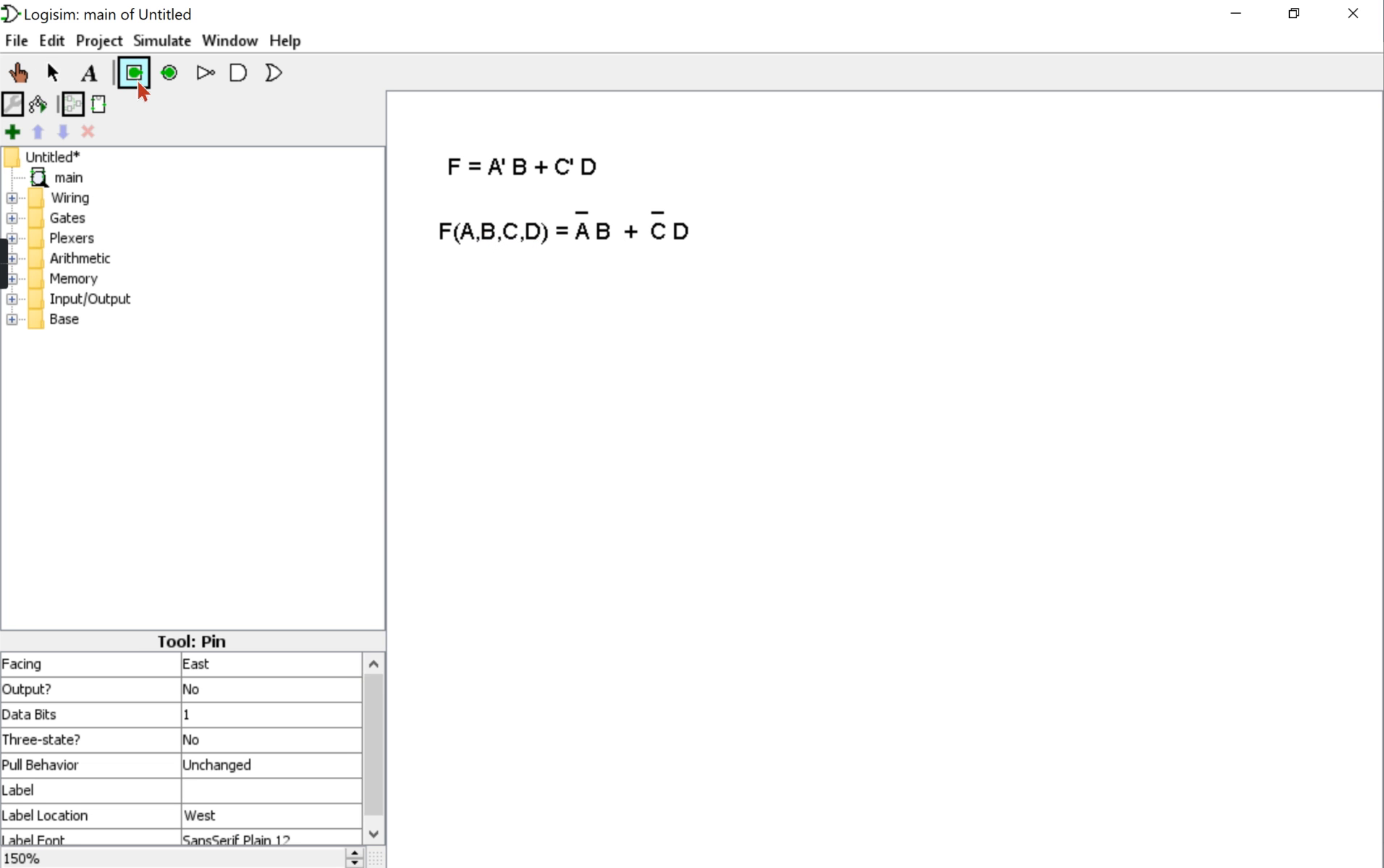
pyautogui.click(556, 421)
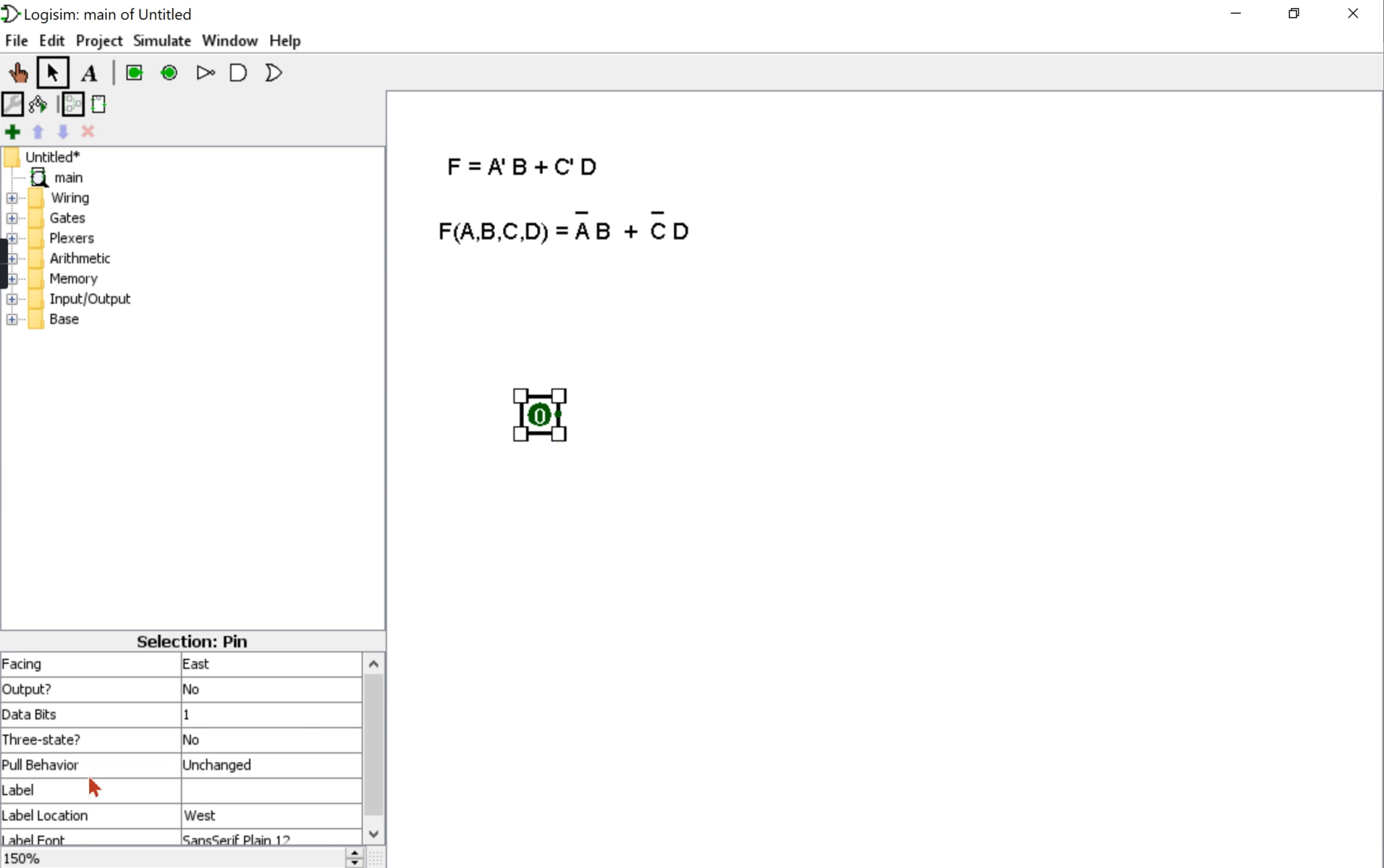
pyautogui.moveTo(376, 738); pyautogui.dragTo(373, 779)
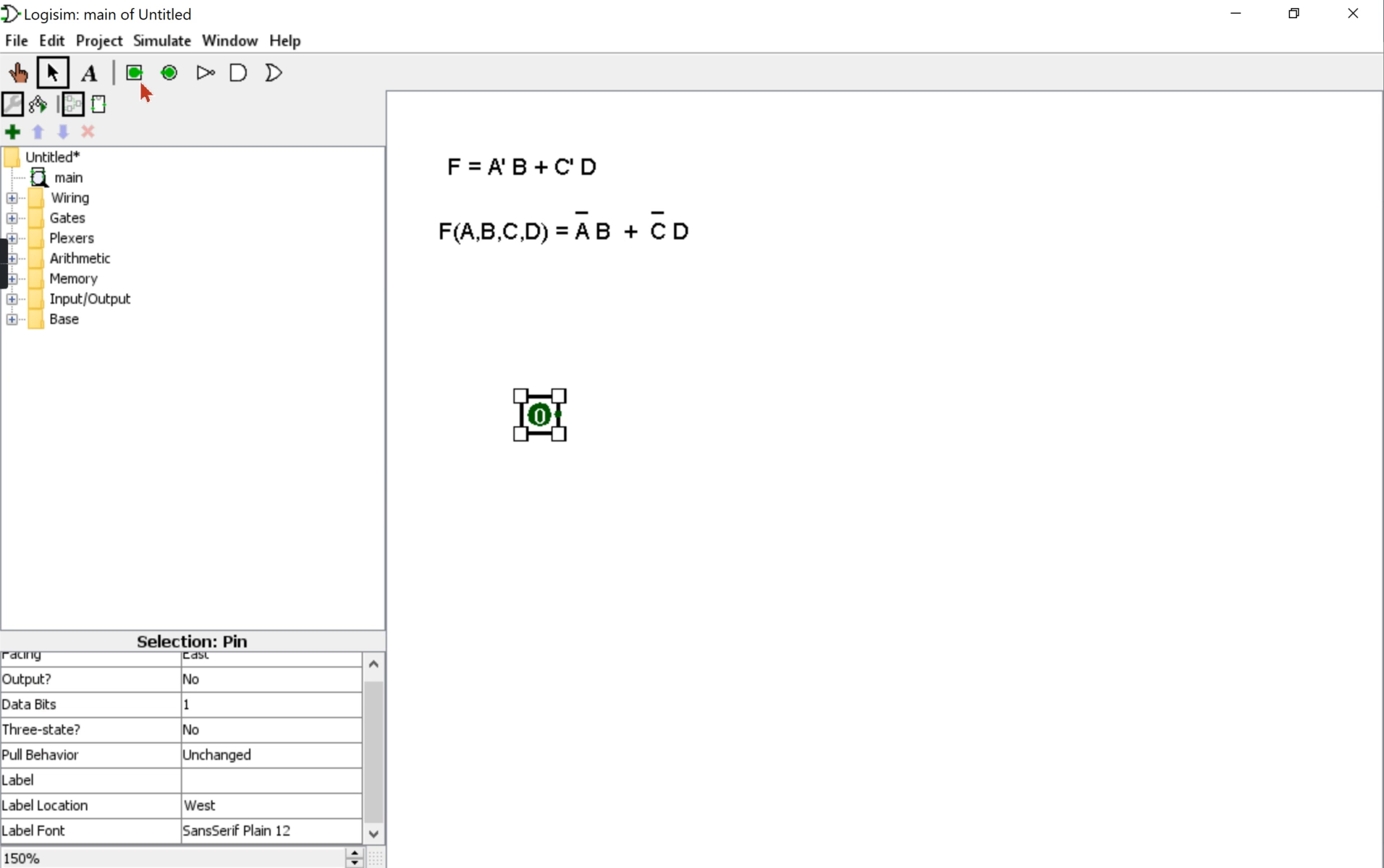
pyautogui.click(217, 789)
pyautogui.write('A')
pyautogui.click(217, 803)
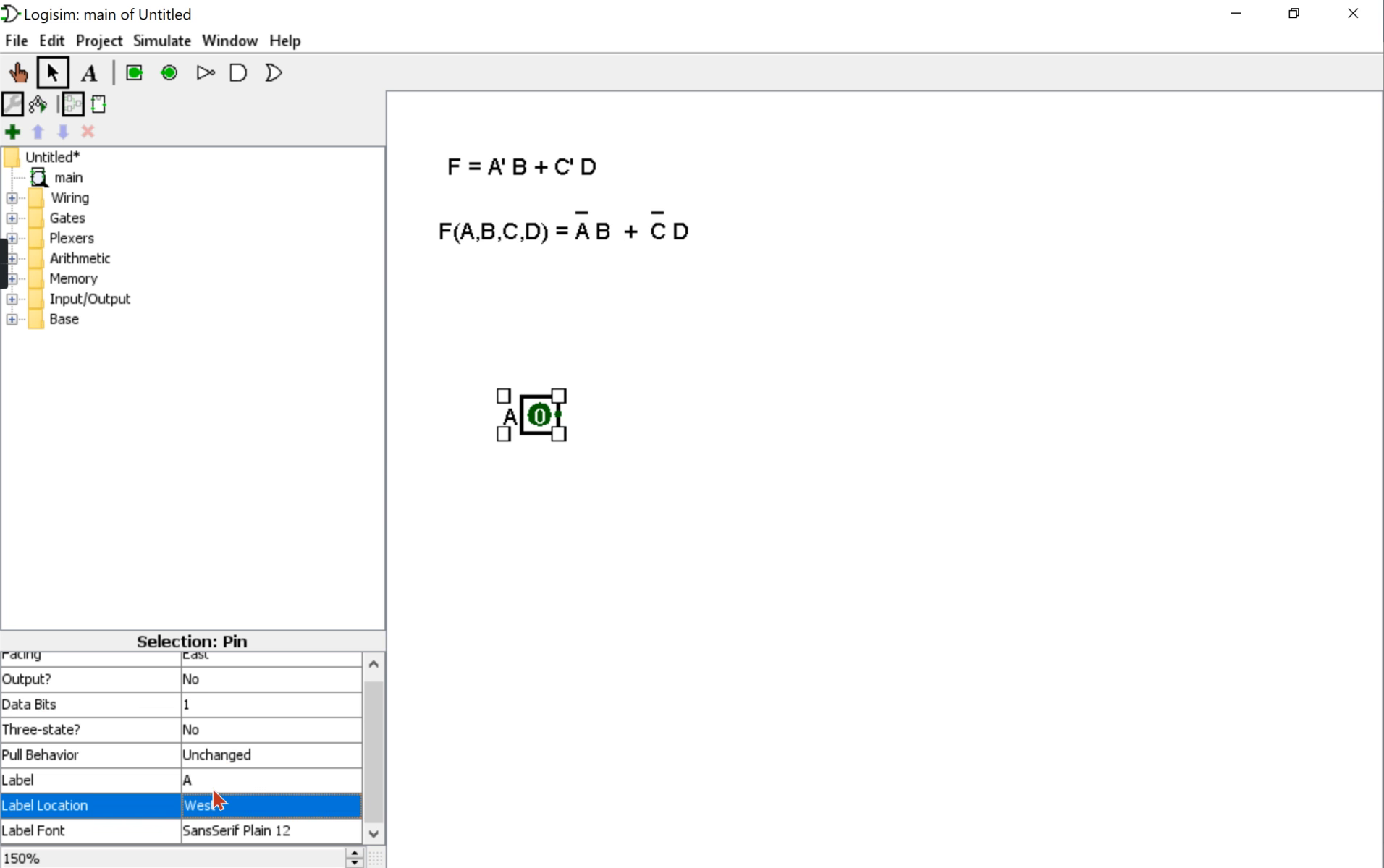
# Add a second input pin directly below pin A and label it B.
pyautogui.click(134, 73)
pyautogui.click(558, 490)
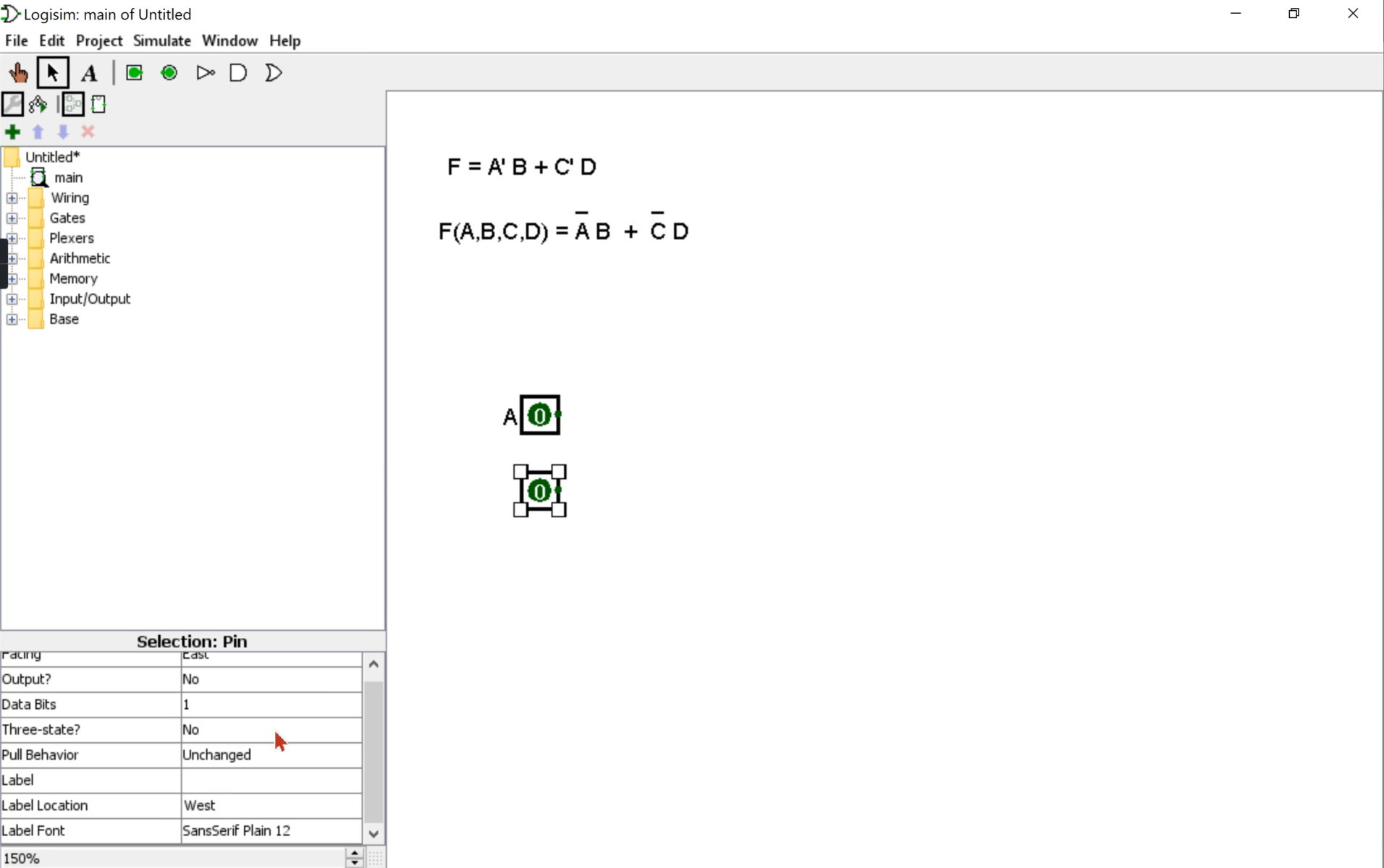
pyautogui.click(202, 781)
pyautogui.write('B')
pyautogui.click(204, 803)
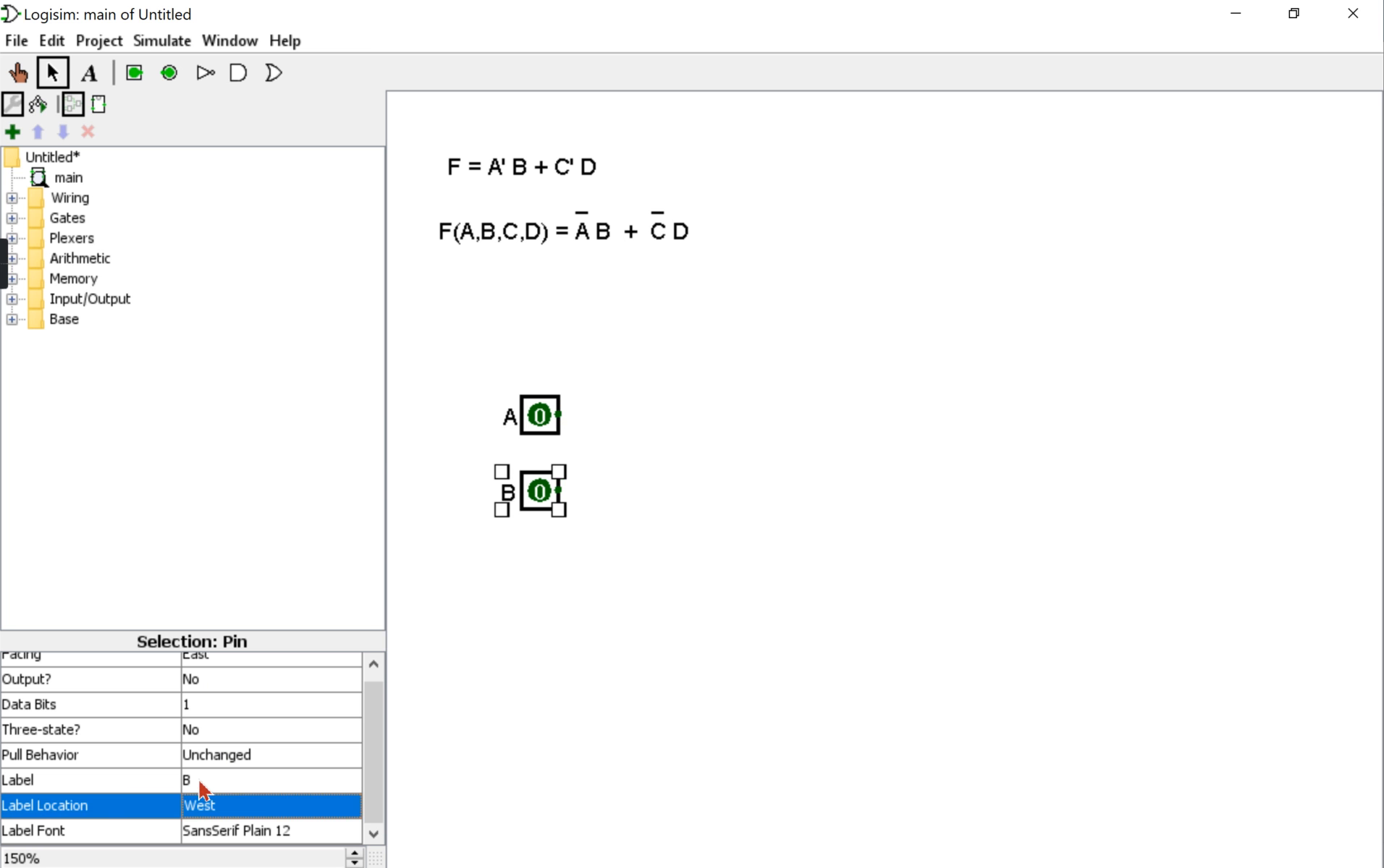
# Add a third input pin directly below pin B and label it C.
pyautogui.click(134, 72)
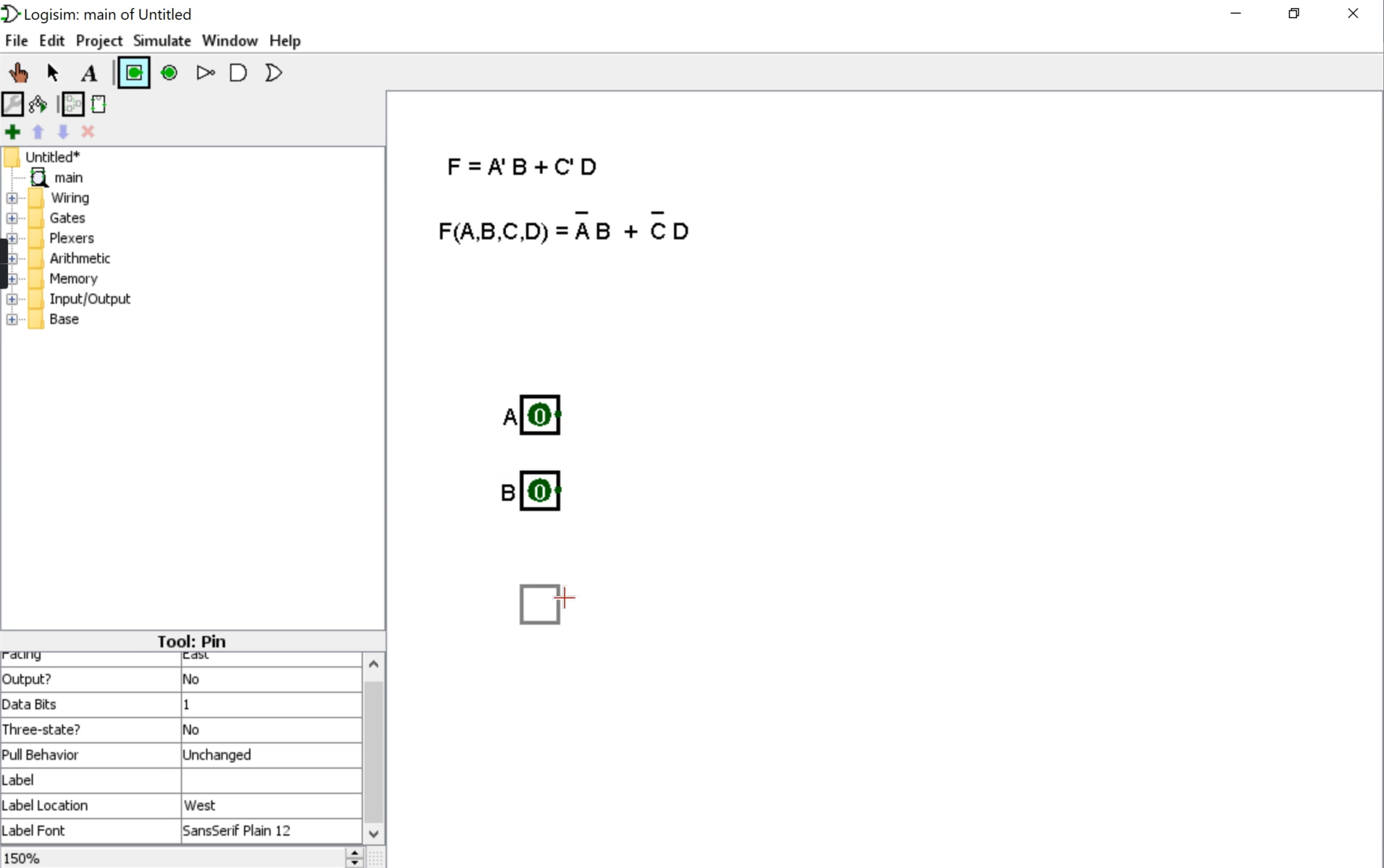
pyautogui.click(557, 565)
pyautogui.click(210, 781)
pyautogui.write('C')
pyautogui.press('Return')
# Add a fourth input pin directly below pin C and label it D.
pyautogui.click(134, 73)
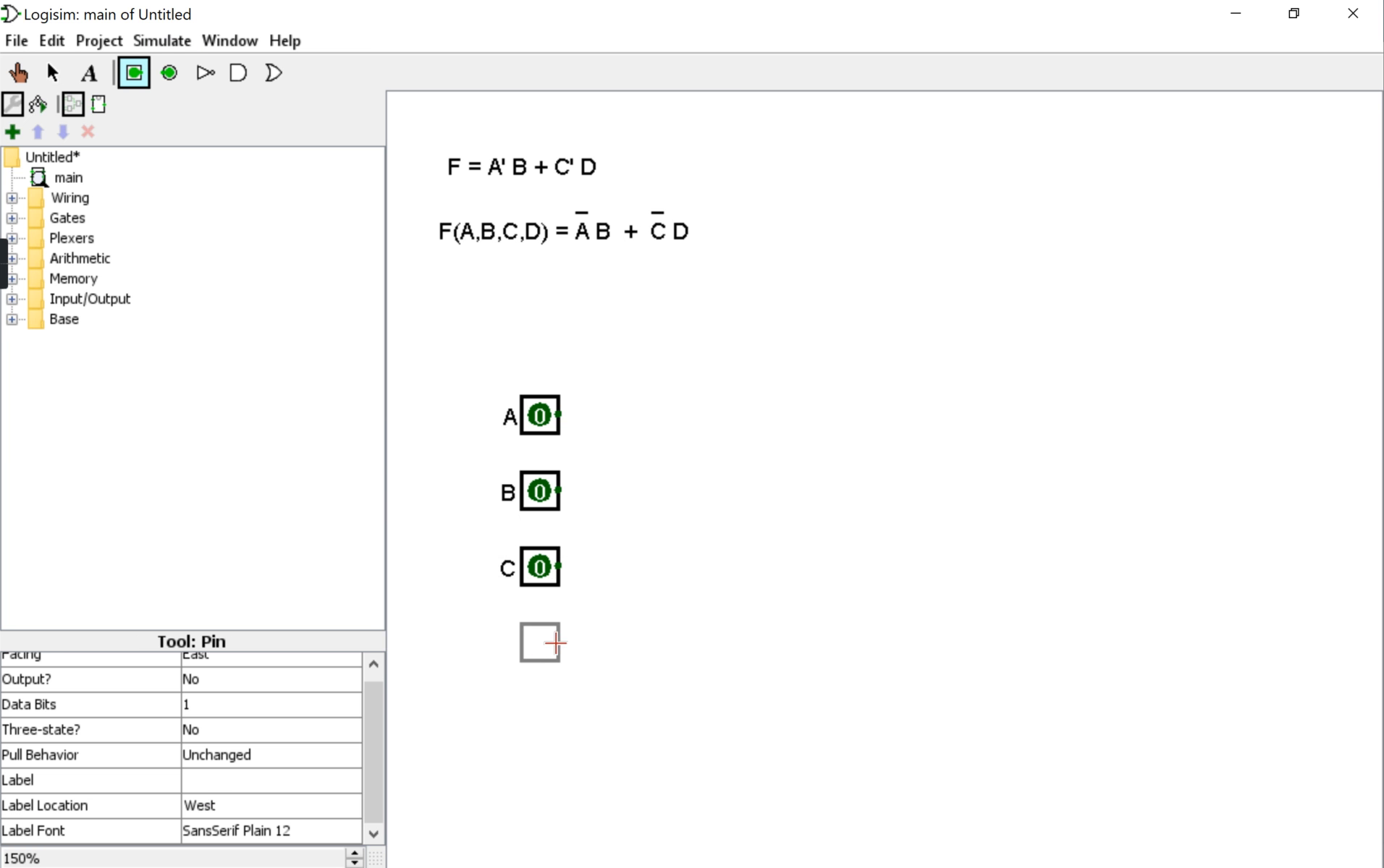
pyautogui.click(558, 641)
pyautogui.click(222, 782)
pyautogui.write('D')
pyautogui.press('Return')
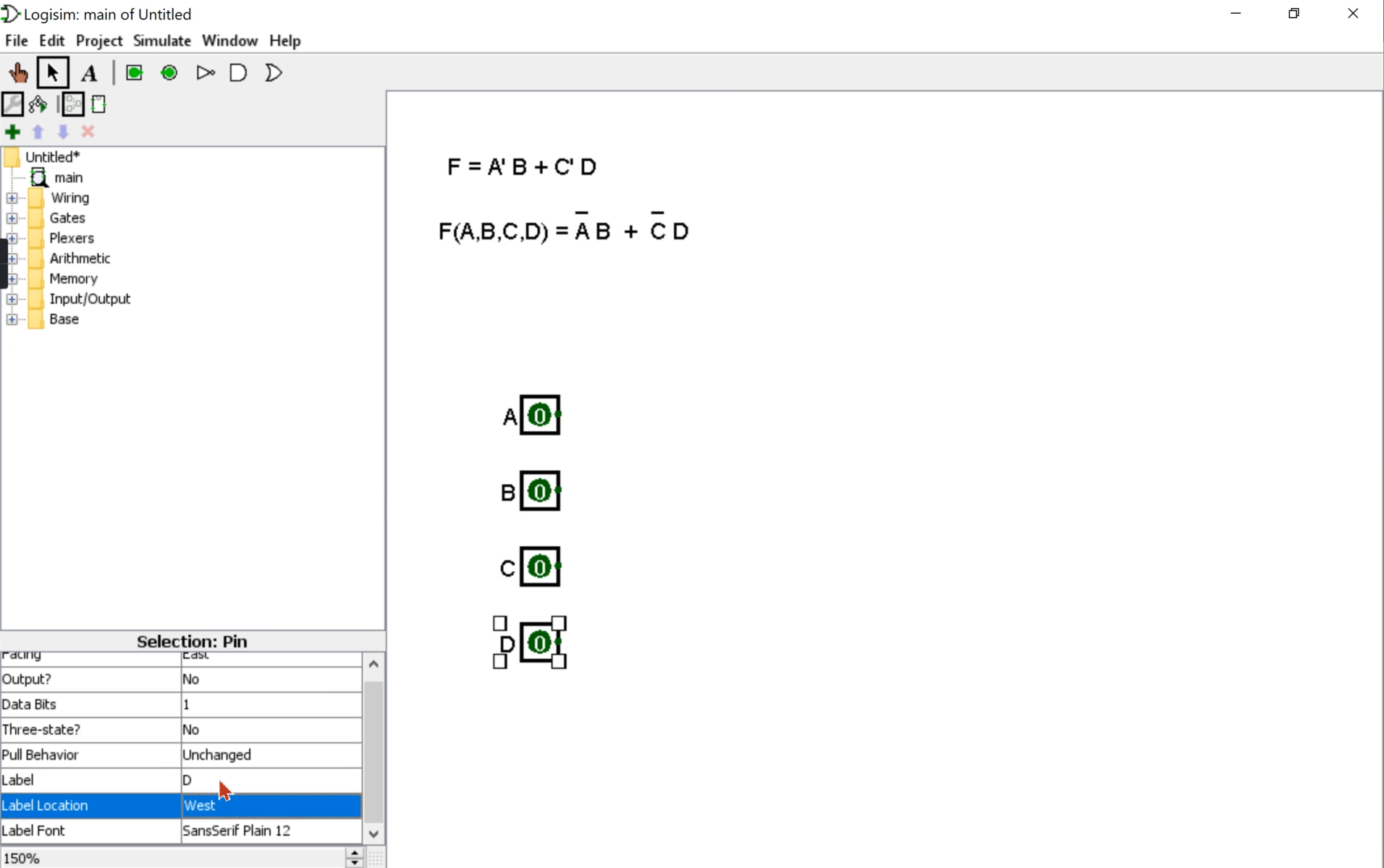
pyautogui.click(769, 562)
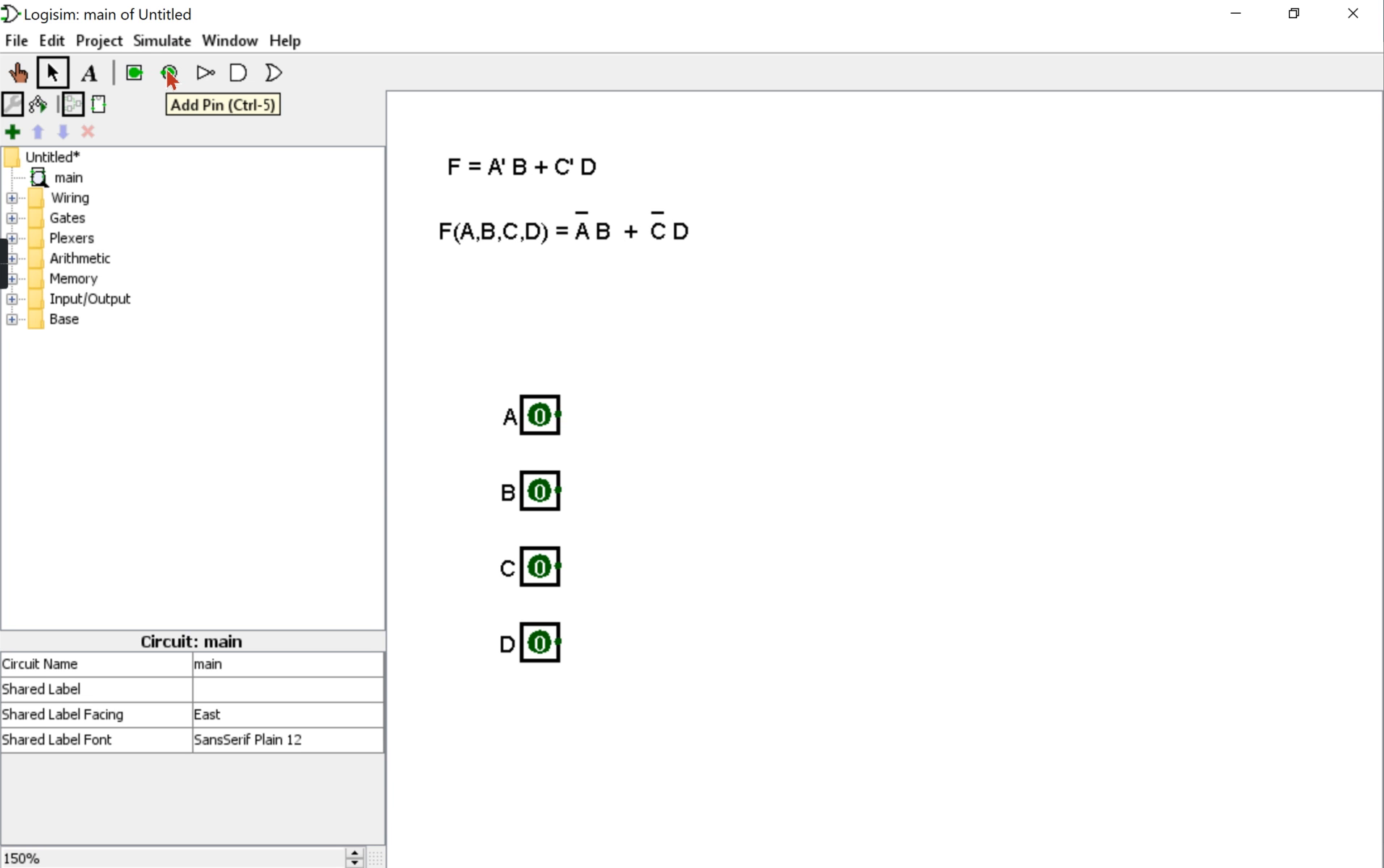
# Place an output pin far to the right of the input pins, at a height between B and C.
pyautogui.click(169, 74)
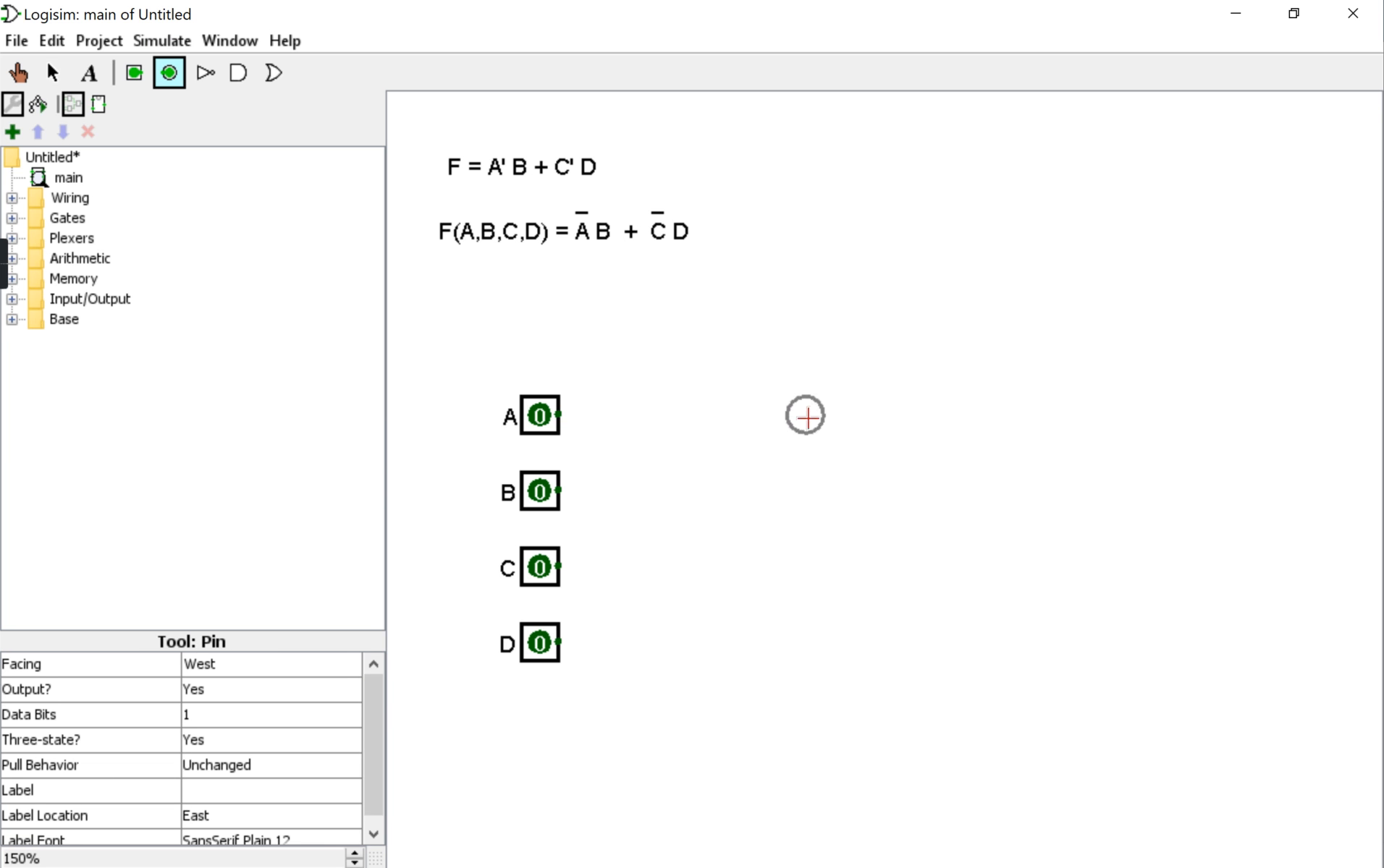
pyautogui.click(1169, 539)
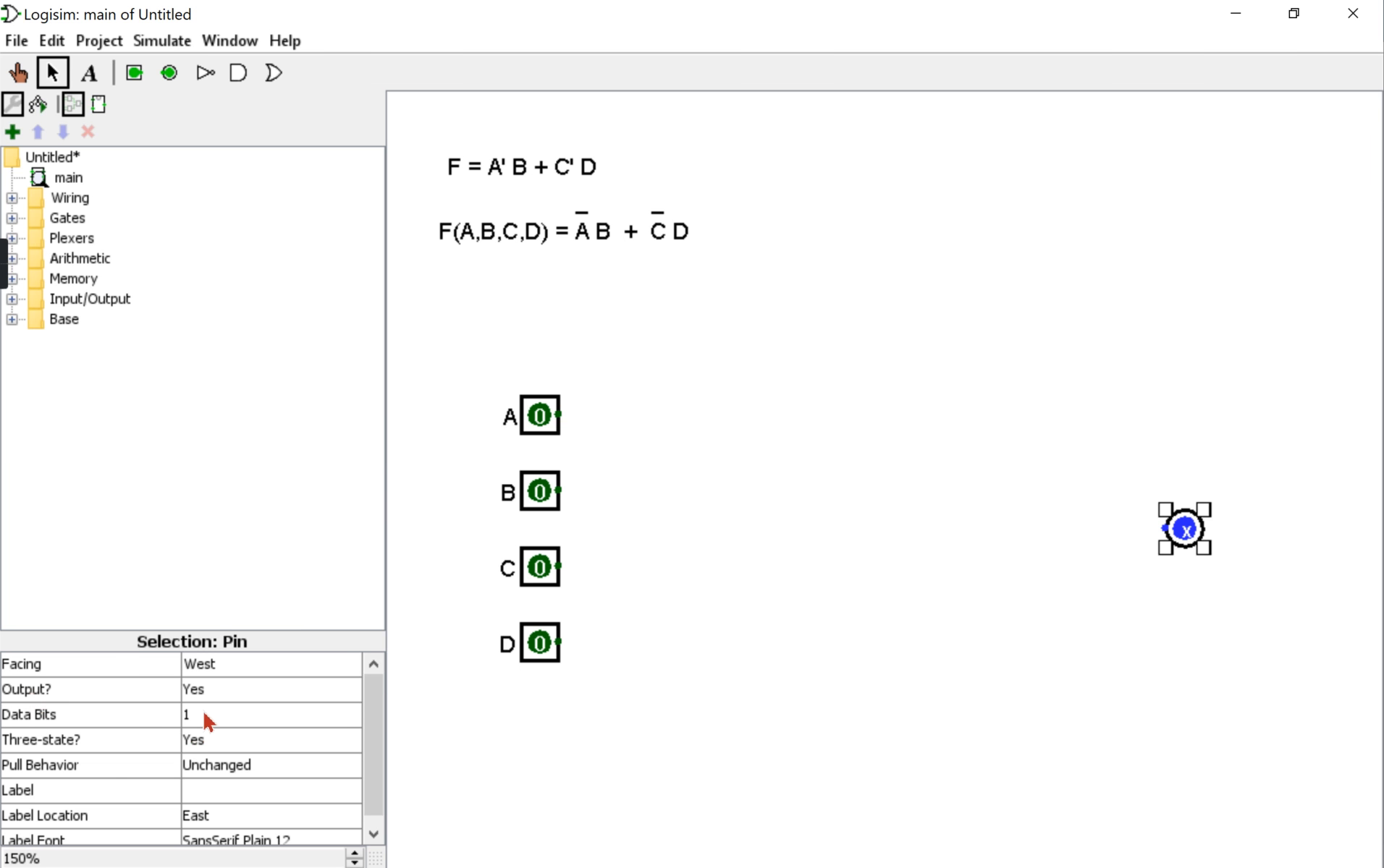
# Switch the new pin's Output attribute to No and back to Yes.
pyautogui.click(218, 699)
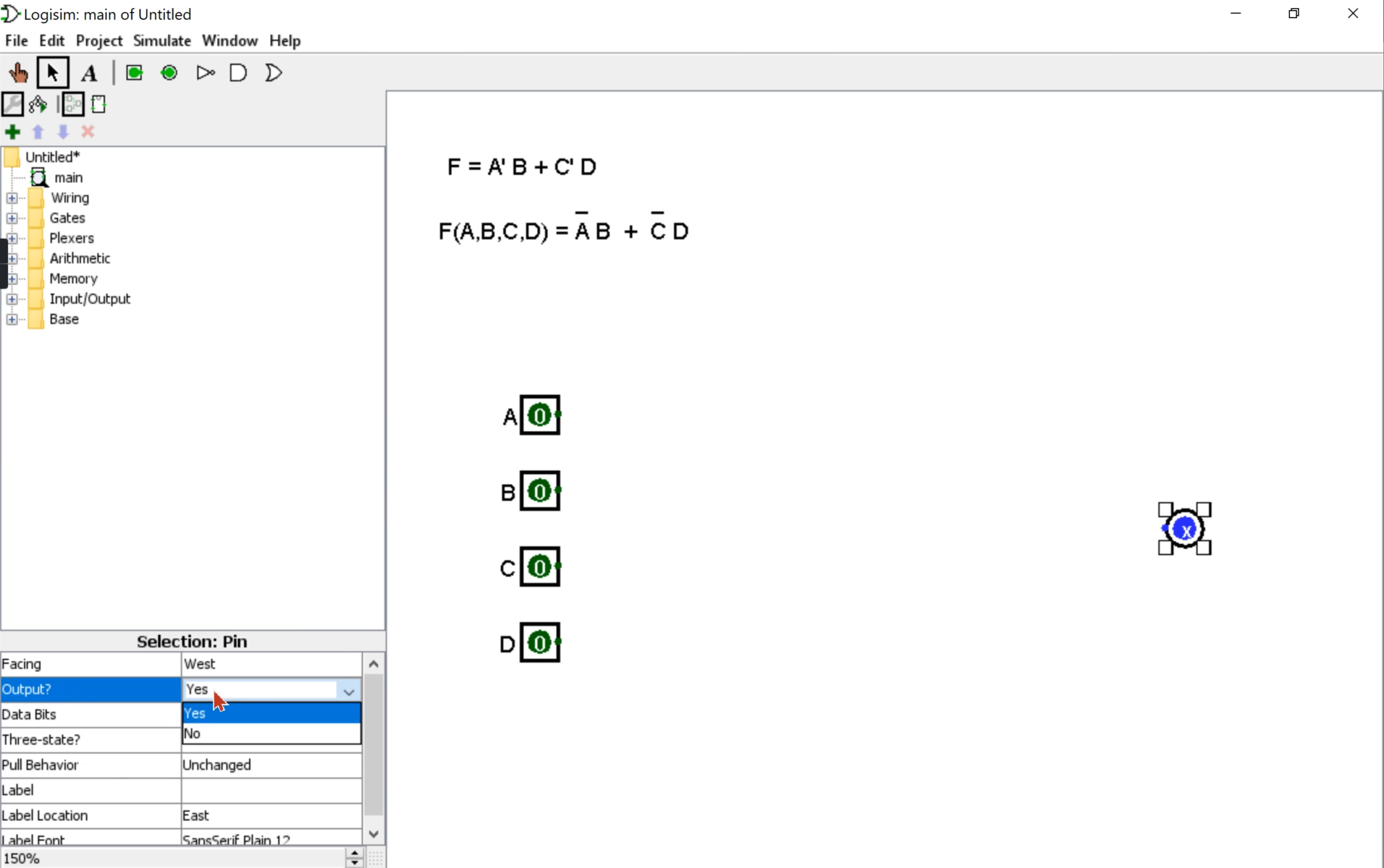
pyautogui.click(206, 735)
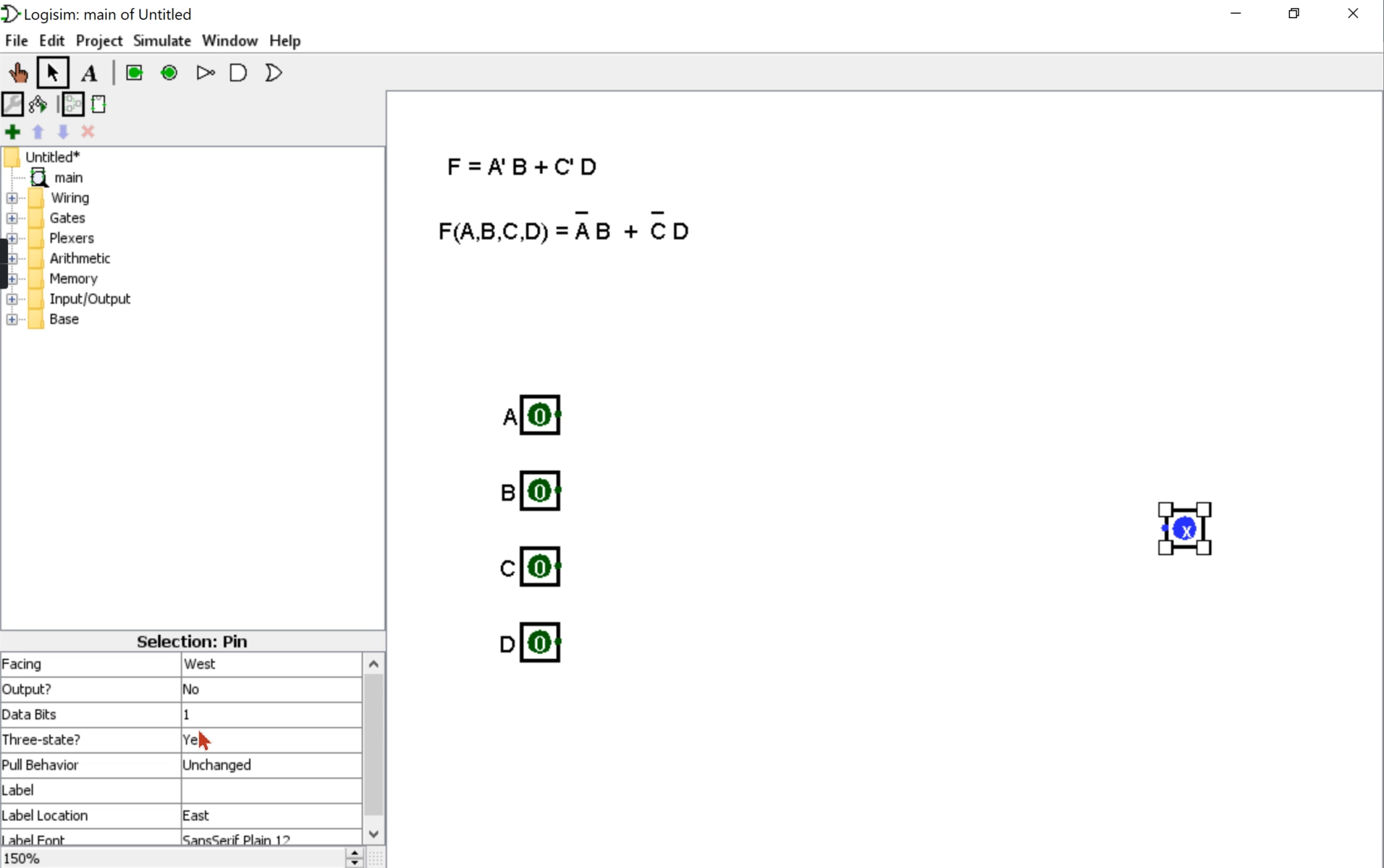
pyautogui.click(210, 697)
pyautogui.click(200, 715)
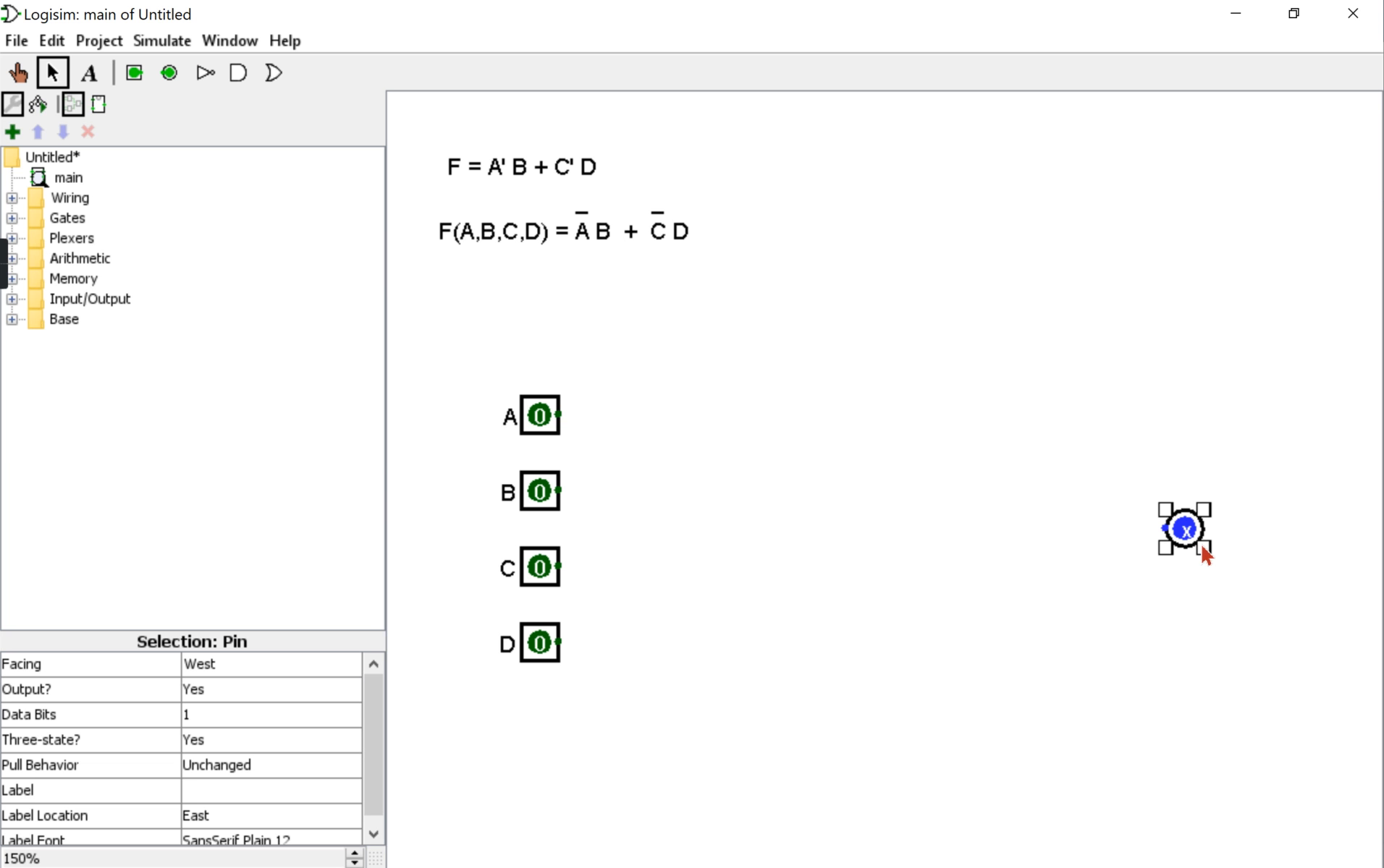
# Label the output pin F.
pyautogui.click(301, 790)
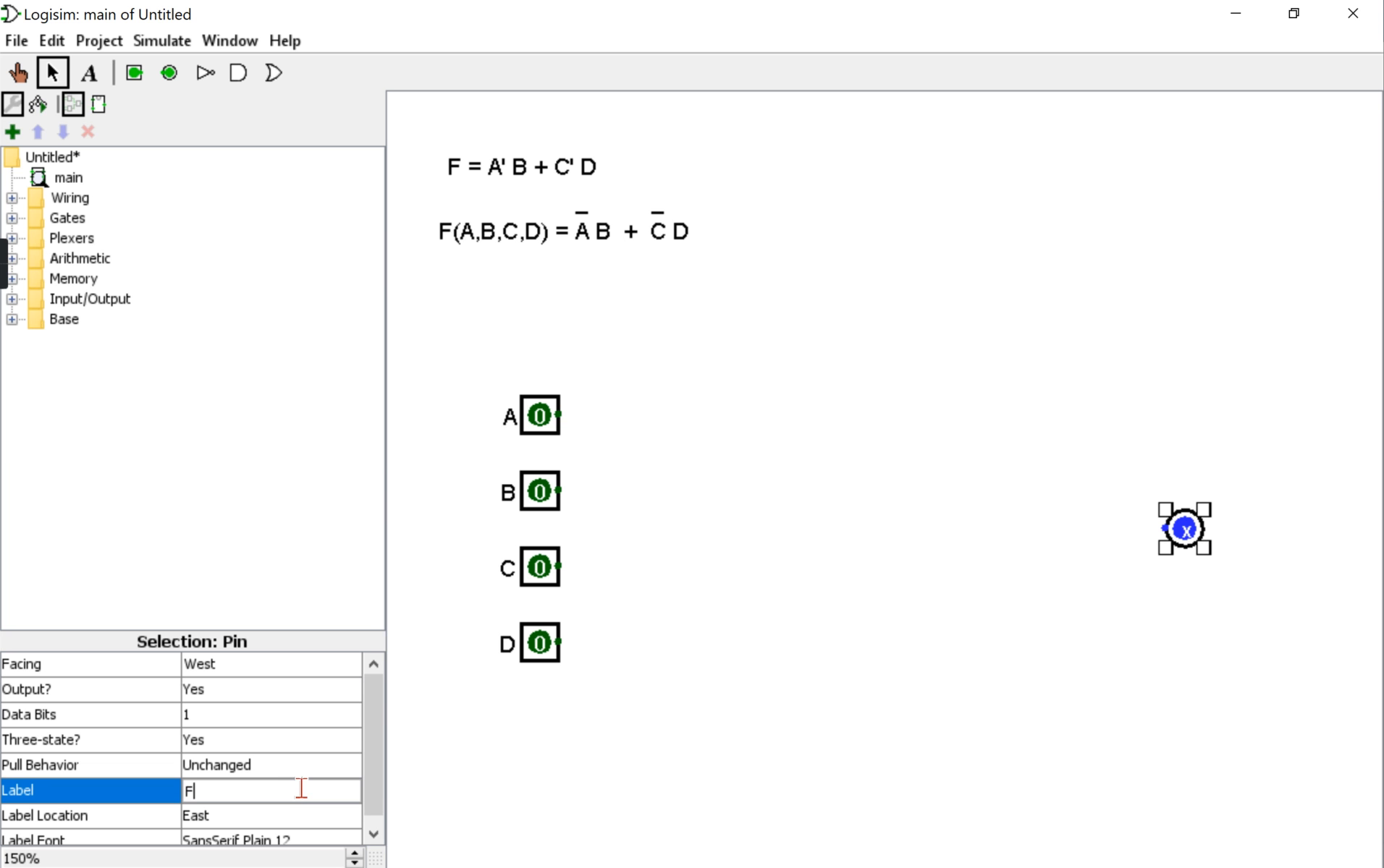
pyautogui.press('Return')
pyautogui.click(875, 601)
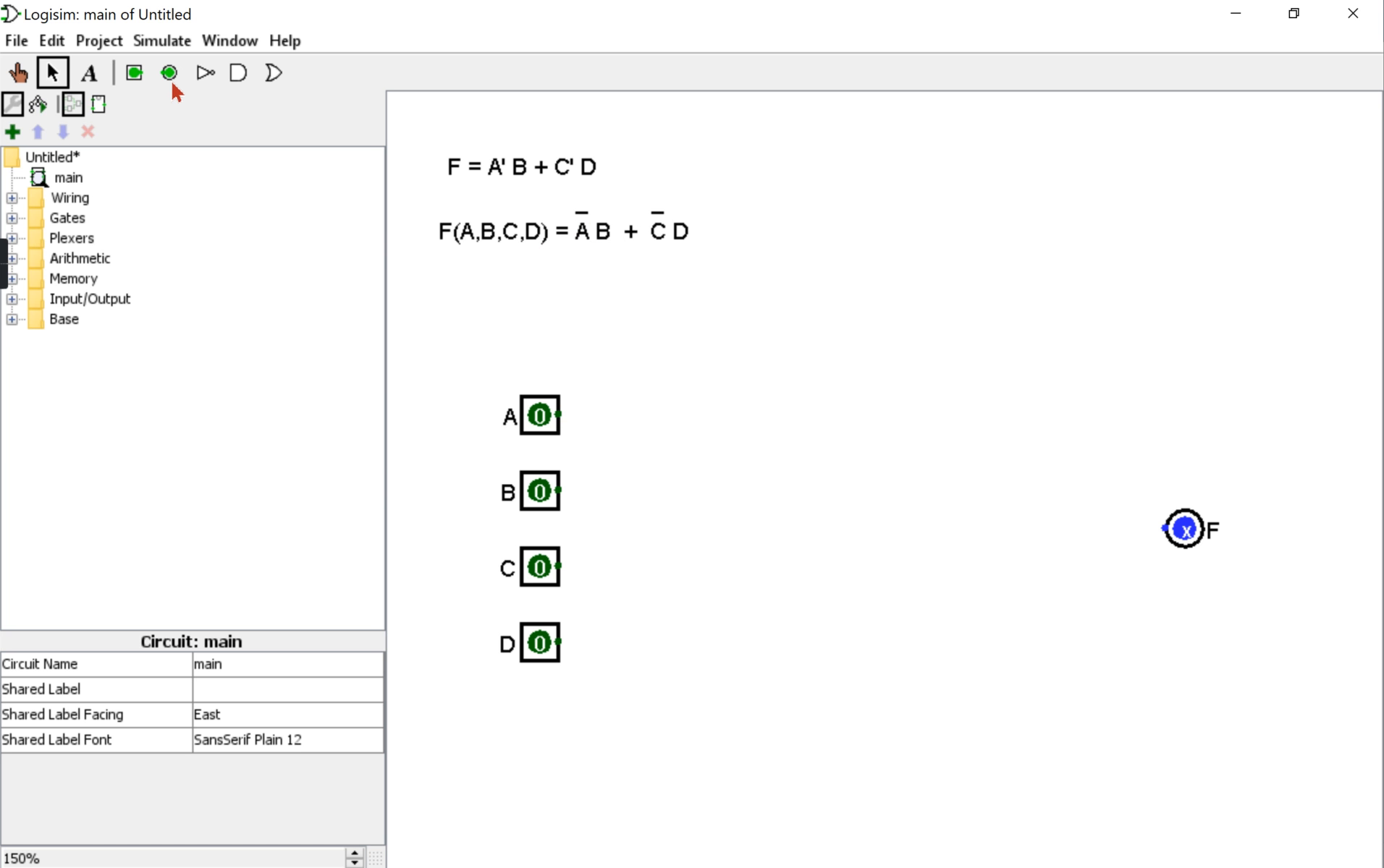
# Place a NOT gate level with input A and wire A through it, extending a short wire from its output.
pyautogui.click(204, 73)
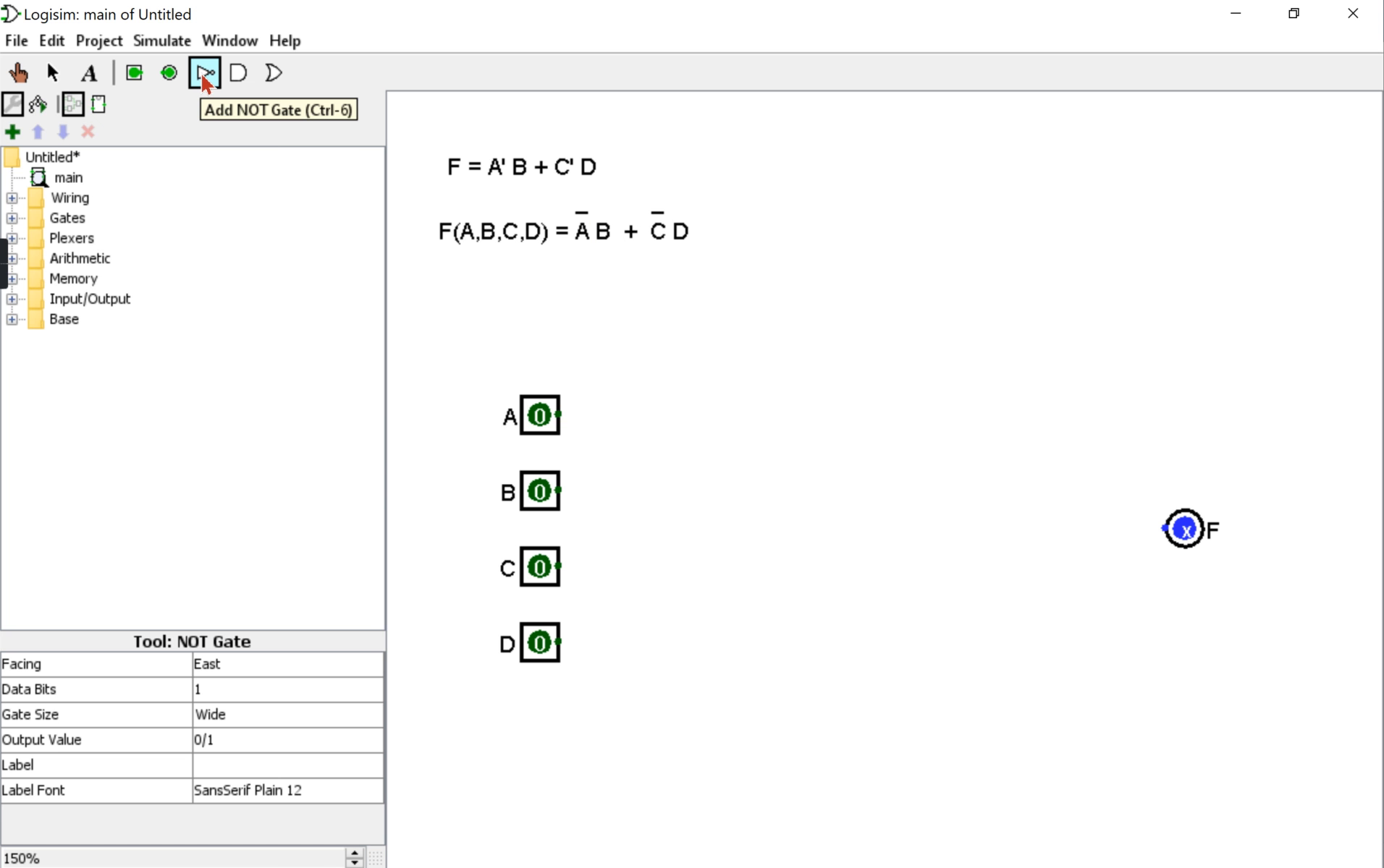
pyautogui.click(713, 427)
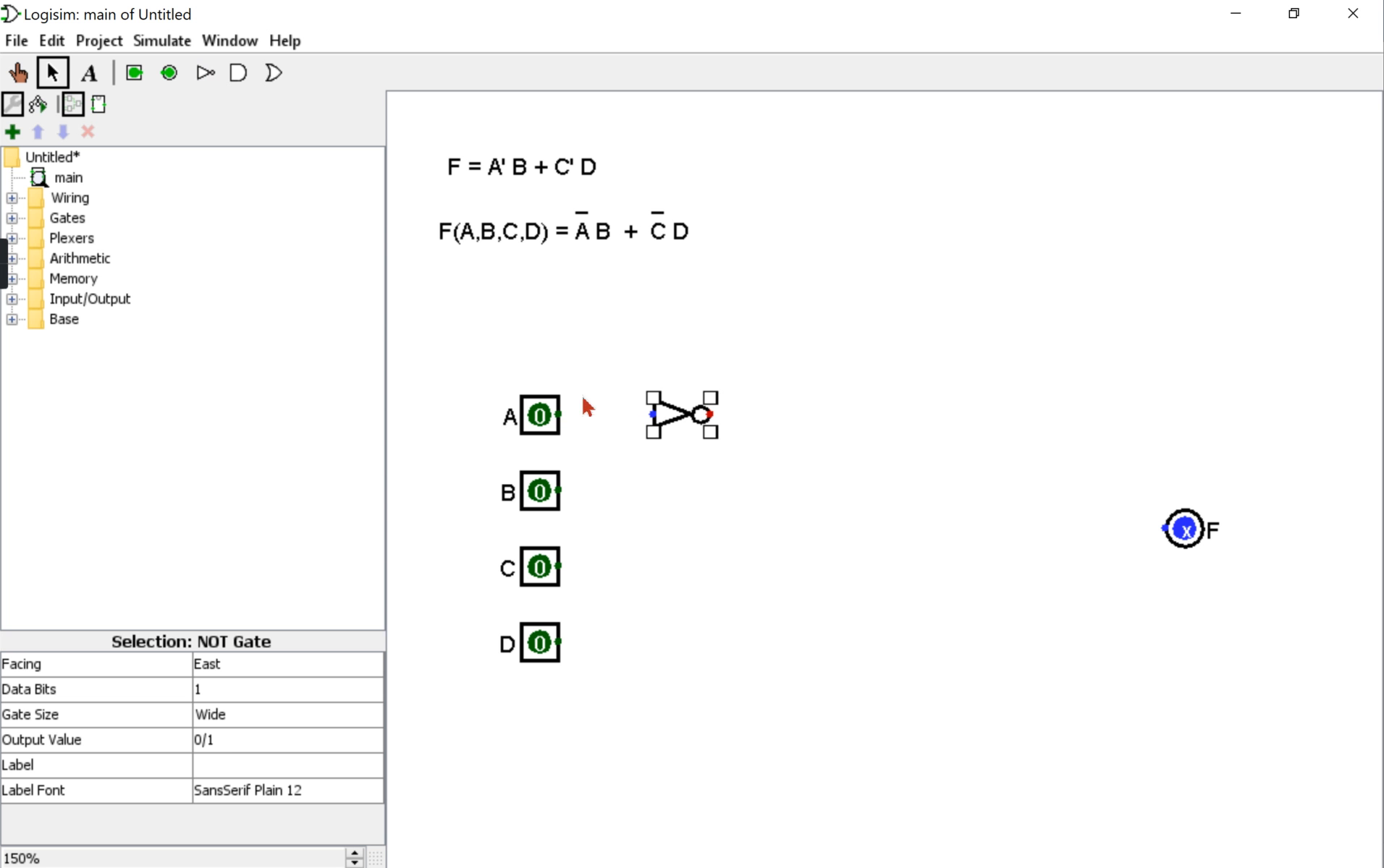
pyautogui.moveTo(559, 415); pyautogui.dragTo(769, 415)
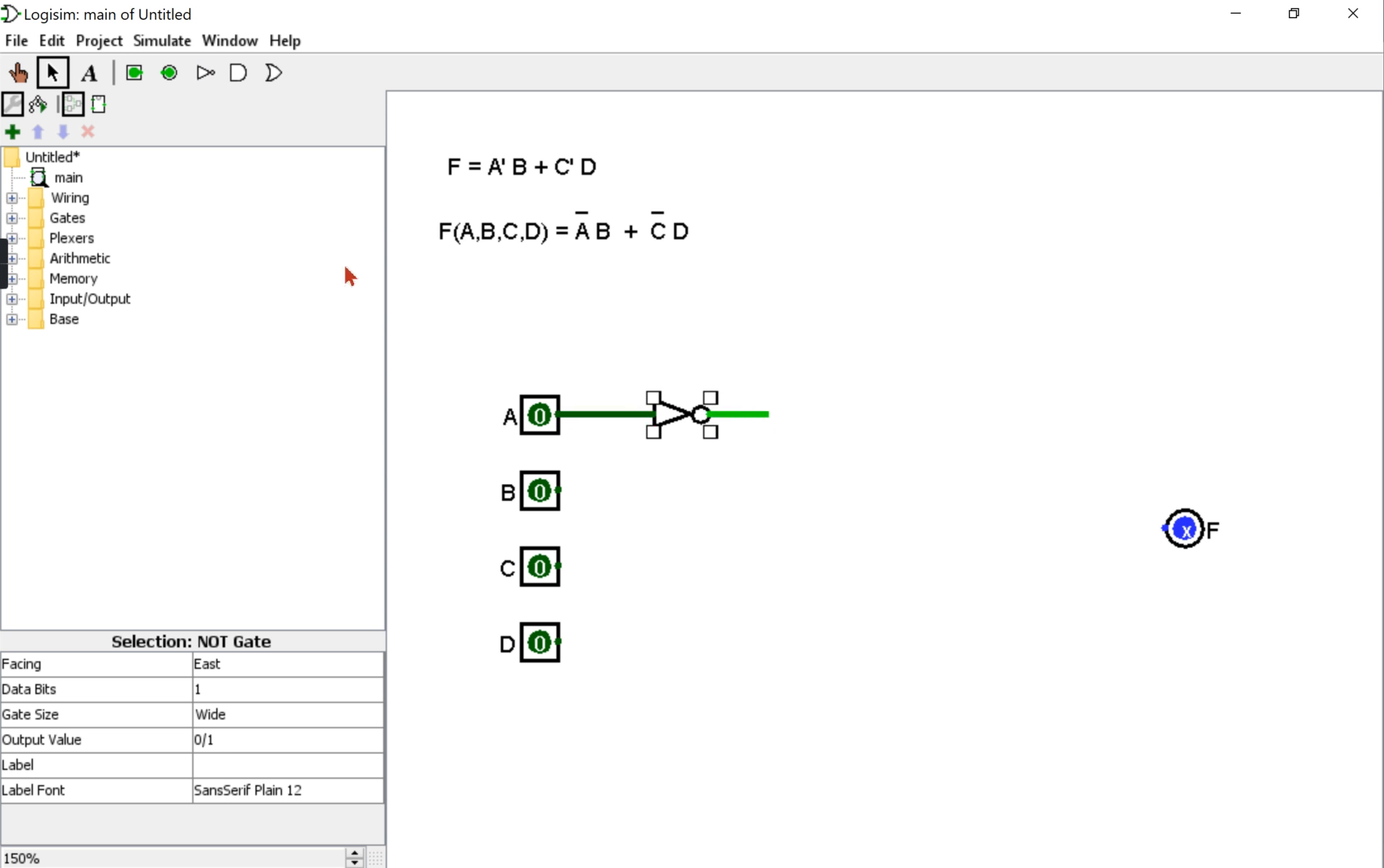
# Add the text label A' above the NOT gate's output wire.
pyautogui.click(89, 72)
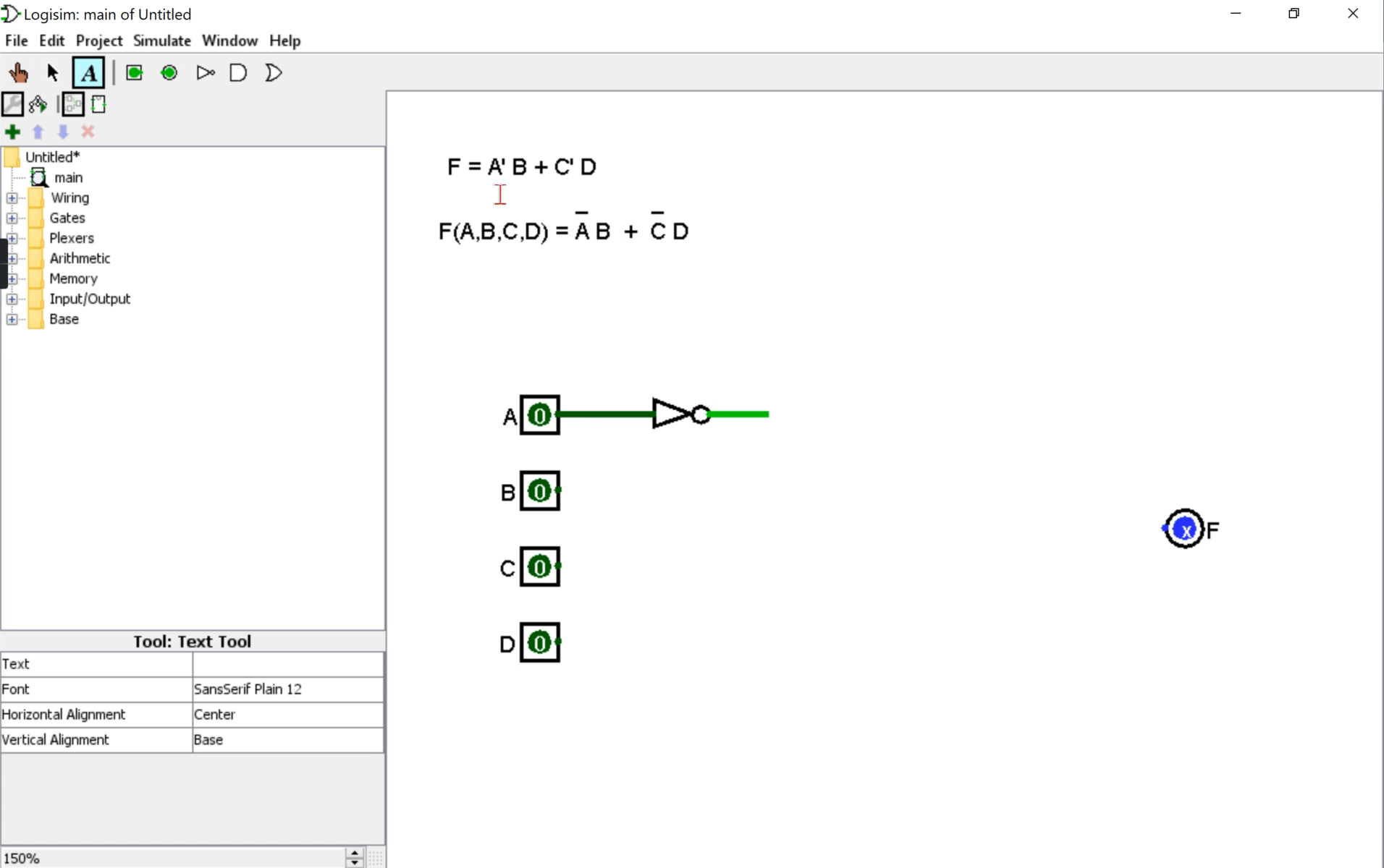
pyautogui.click(739, 399)
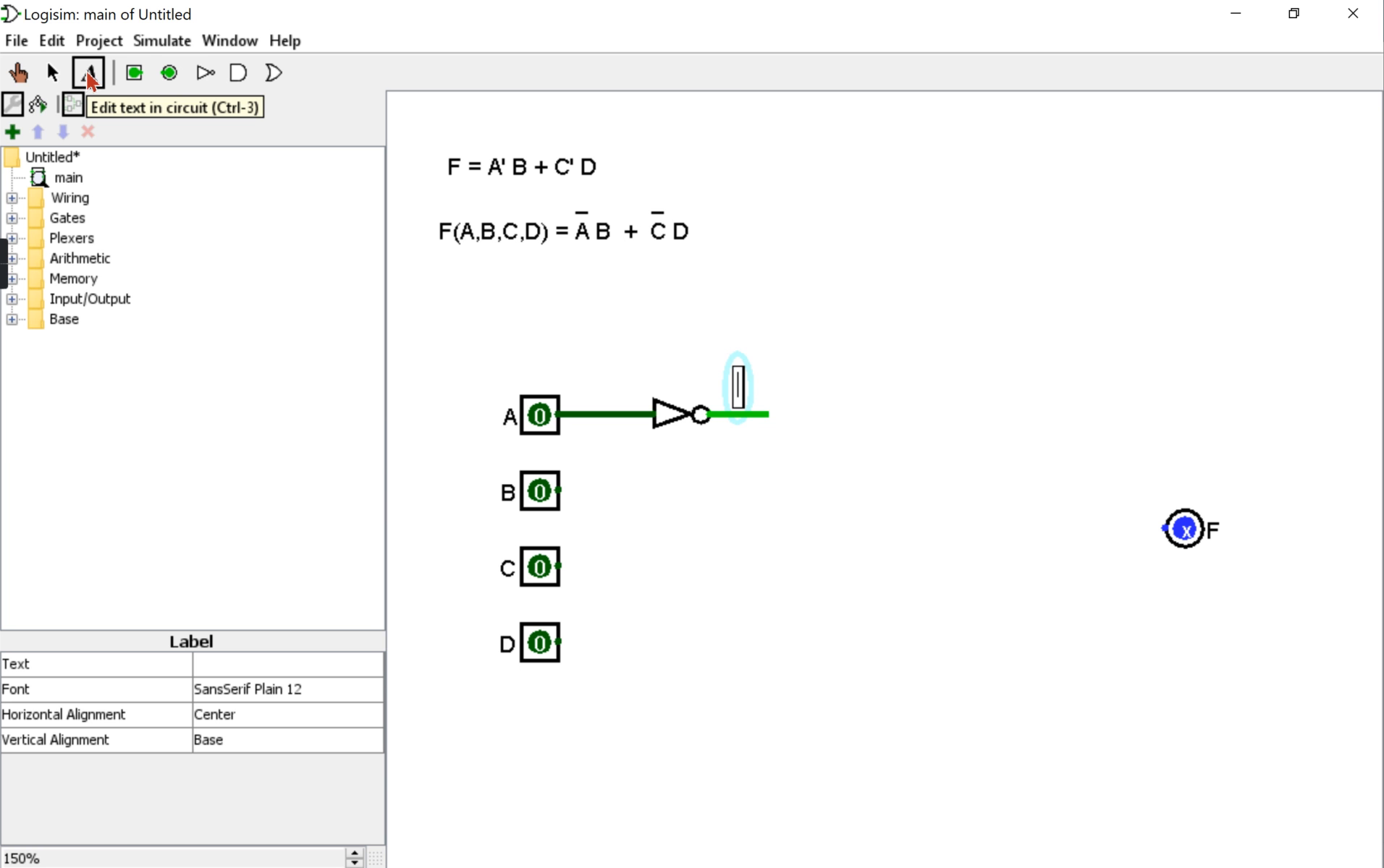
pyautogui.write("A'")
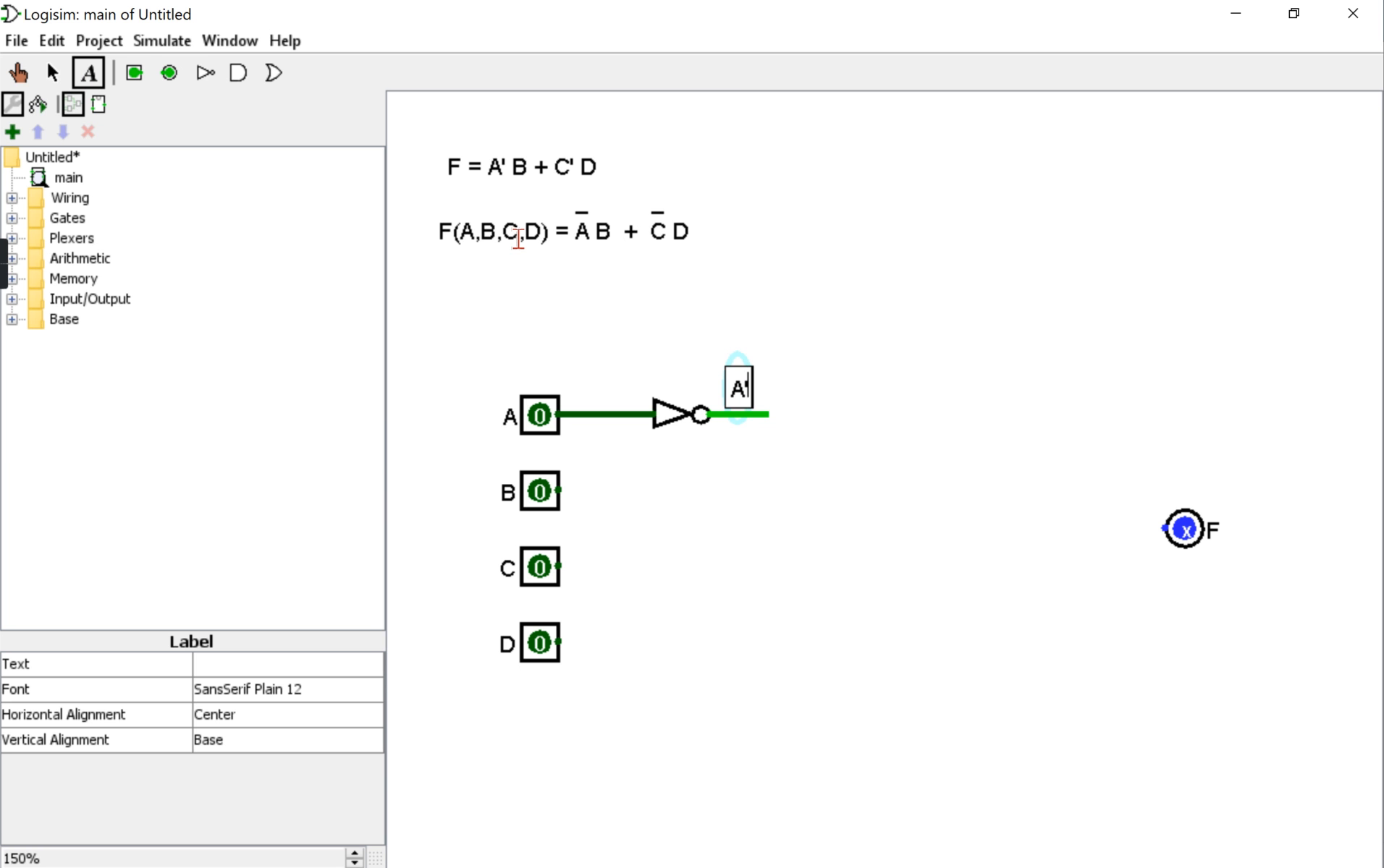
pyautogui.click(52, 73)
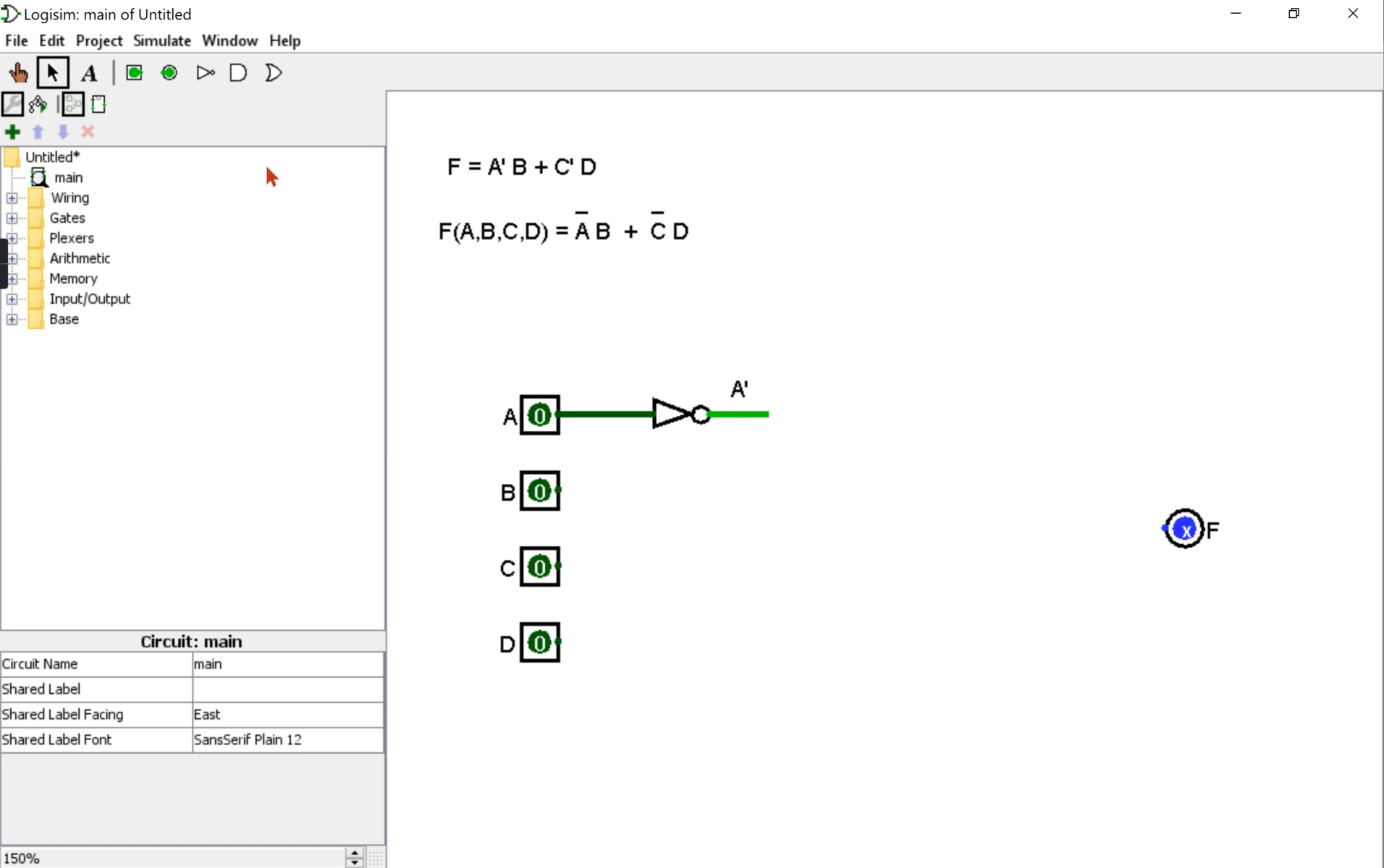
# Place an AND gate to the right of the NOT gate and set its number of inputs to 2.
pyautogui.click(238, 73)
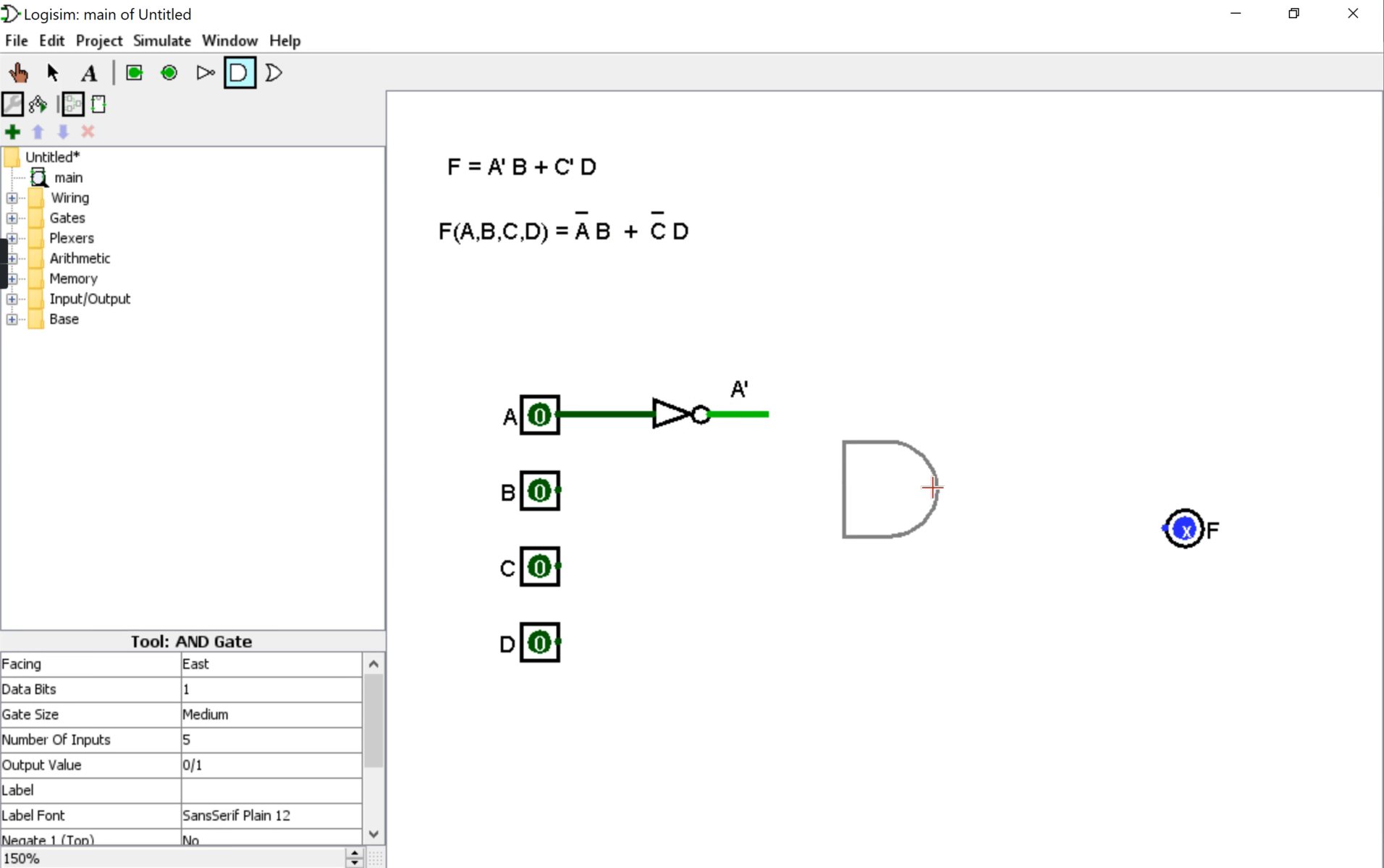
pyautogui.click(937, 490)
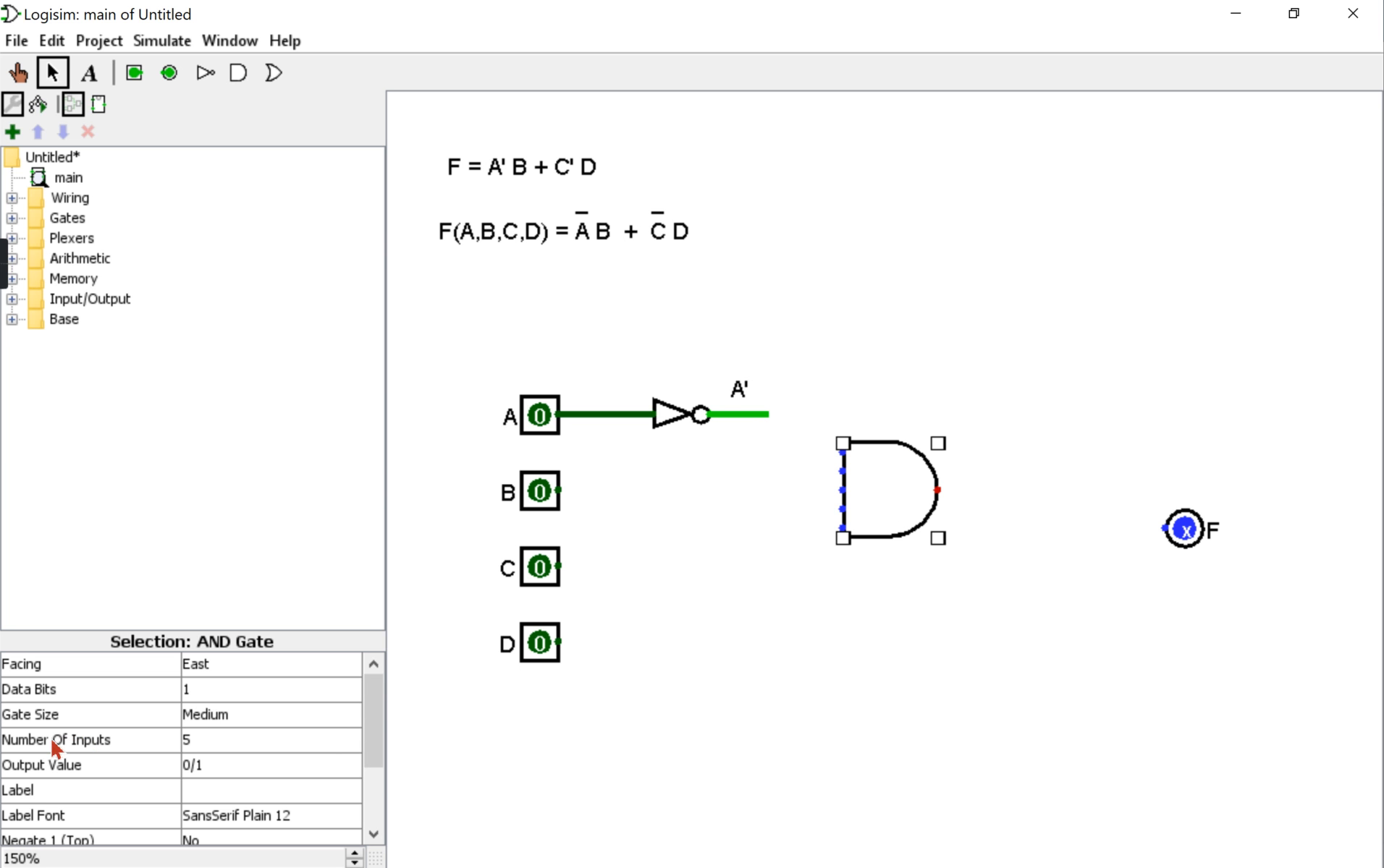
pyautogui.click(211, 742)
pyautogui.scroll(1, 275, 651)
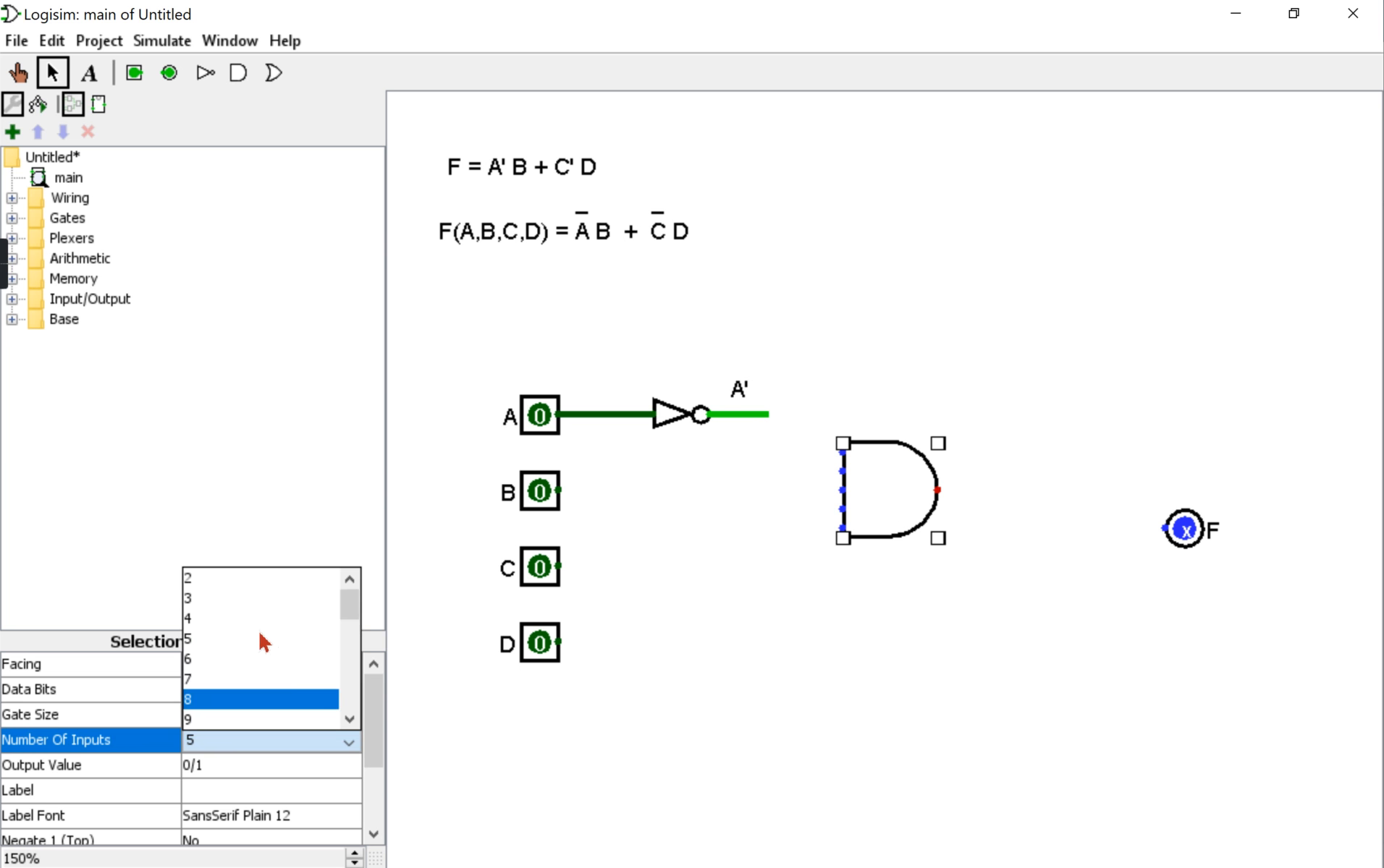
pyautogui.click(210, 588)
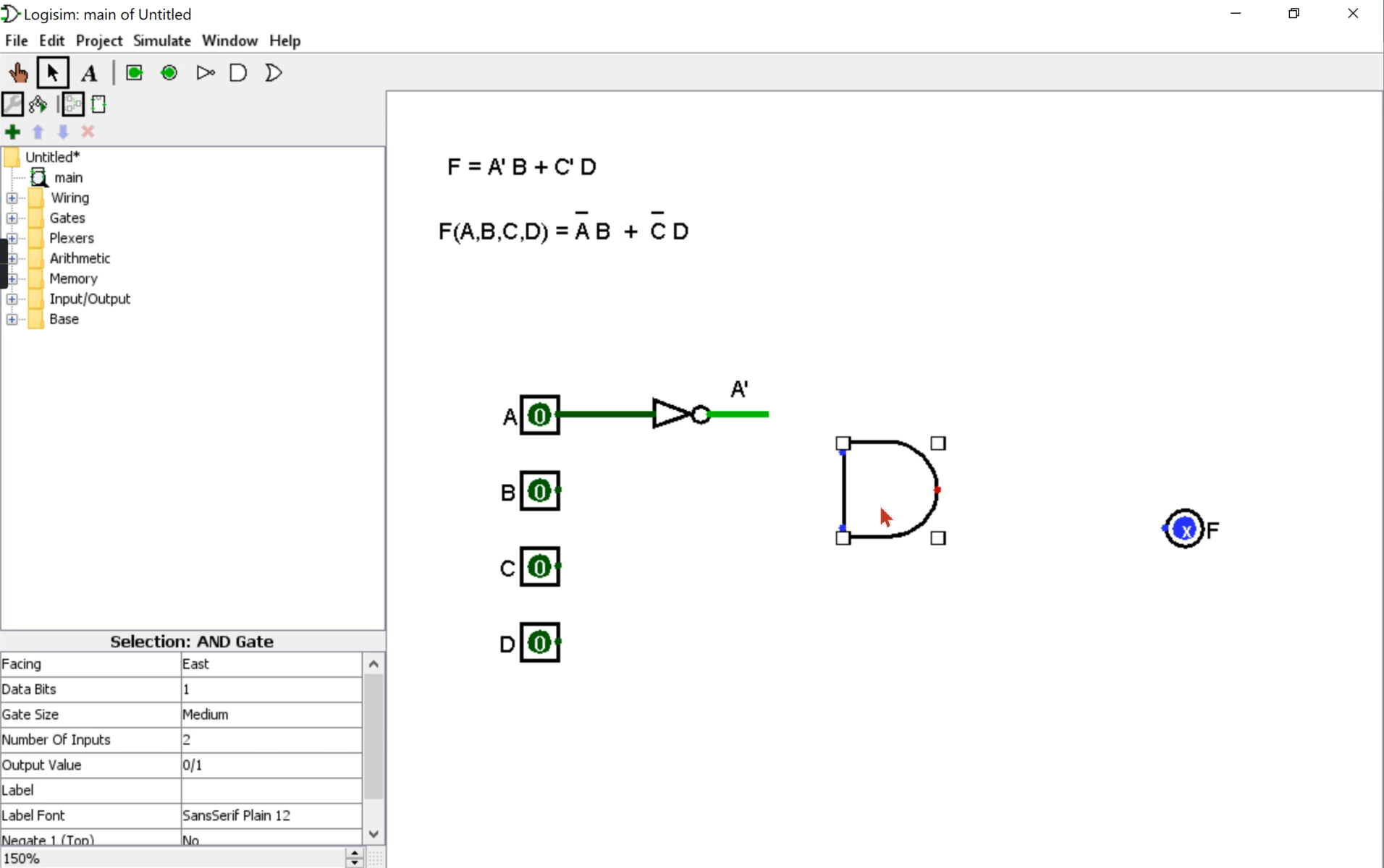
# Move the AND gate up so its two inputs line up with the A' wire and input pin B.
pyautogui.moveTo(888, 492); pyautogui.dragTo(881, 472)
pyautogui.click(818, 463)
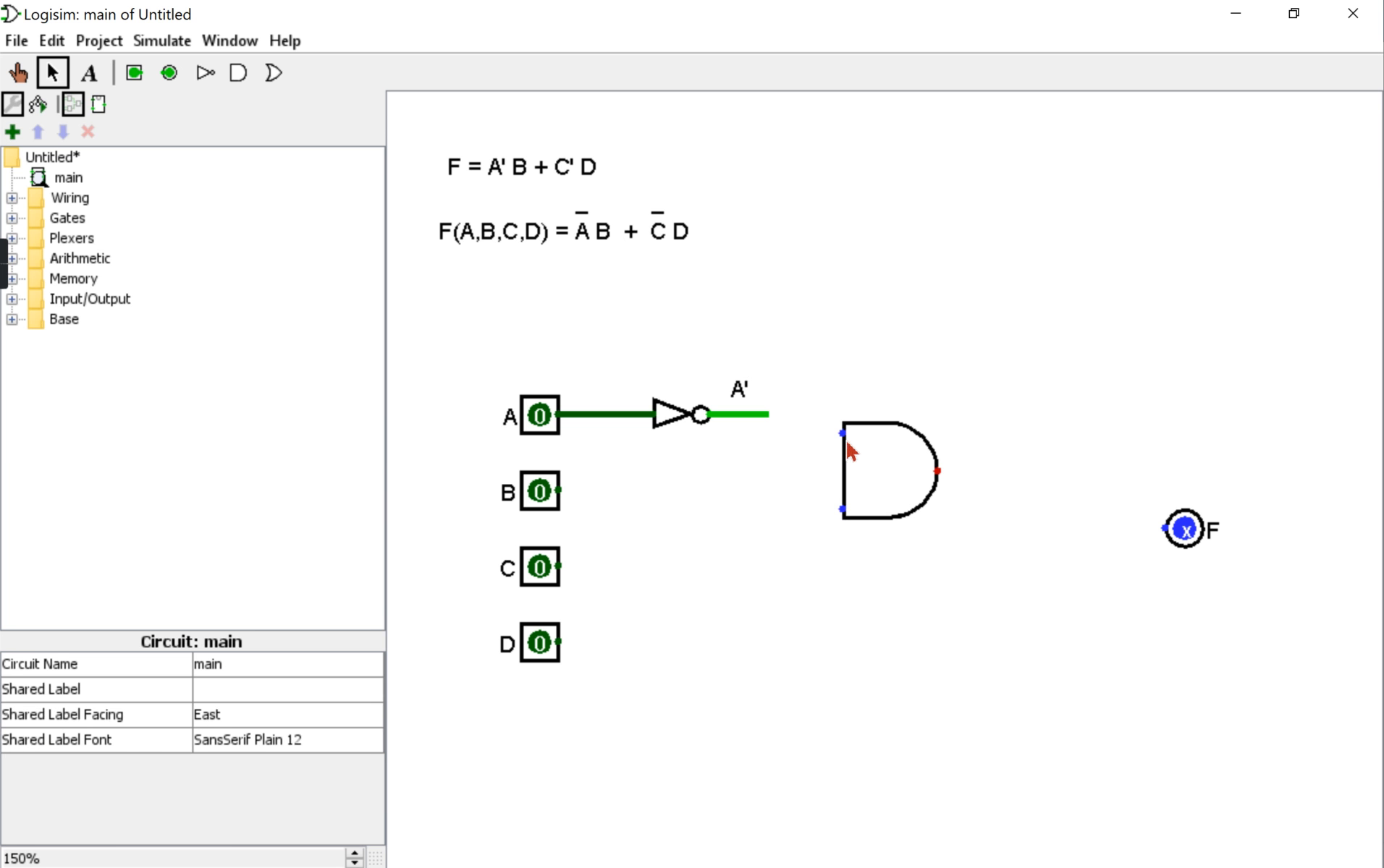
pyautogui.click(902, 451)
pyautogui.moveTo(902, 451); pyautogui.dragTo(901, 434)
# Wire A' and input B to the AND gate and extend a short wire from the gate's output.
pyautogui.moveTo(765, 416); pyautogui.dragTo(843, 415)
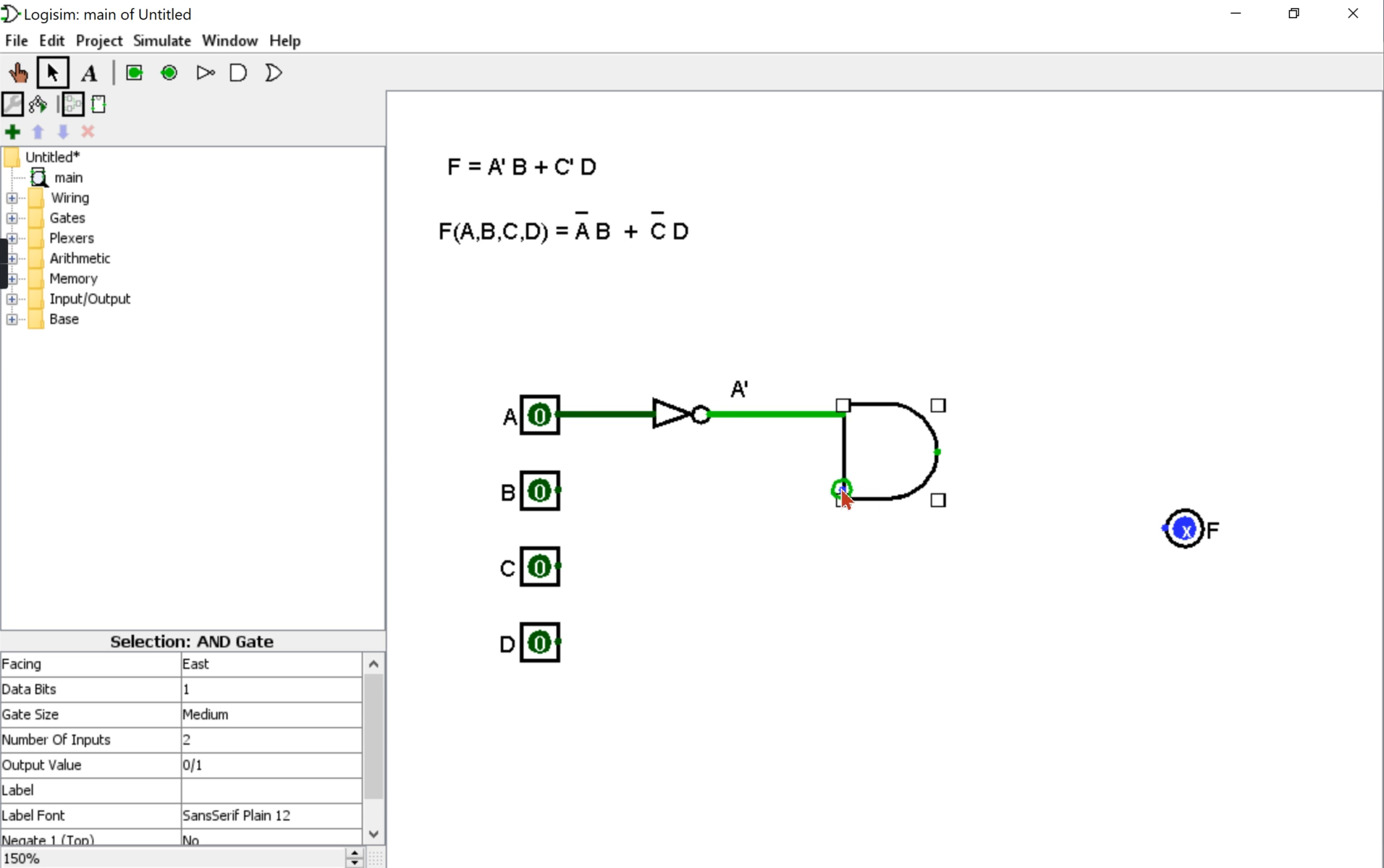
pyautogui.moveTo(843, 491); pyautogui.dragTo(561, 491)
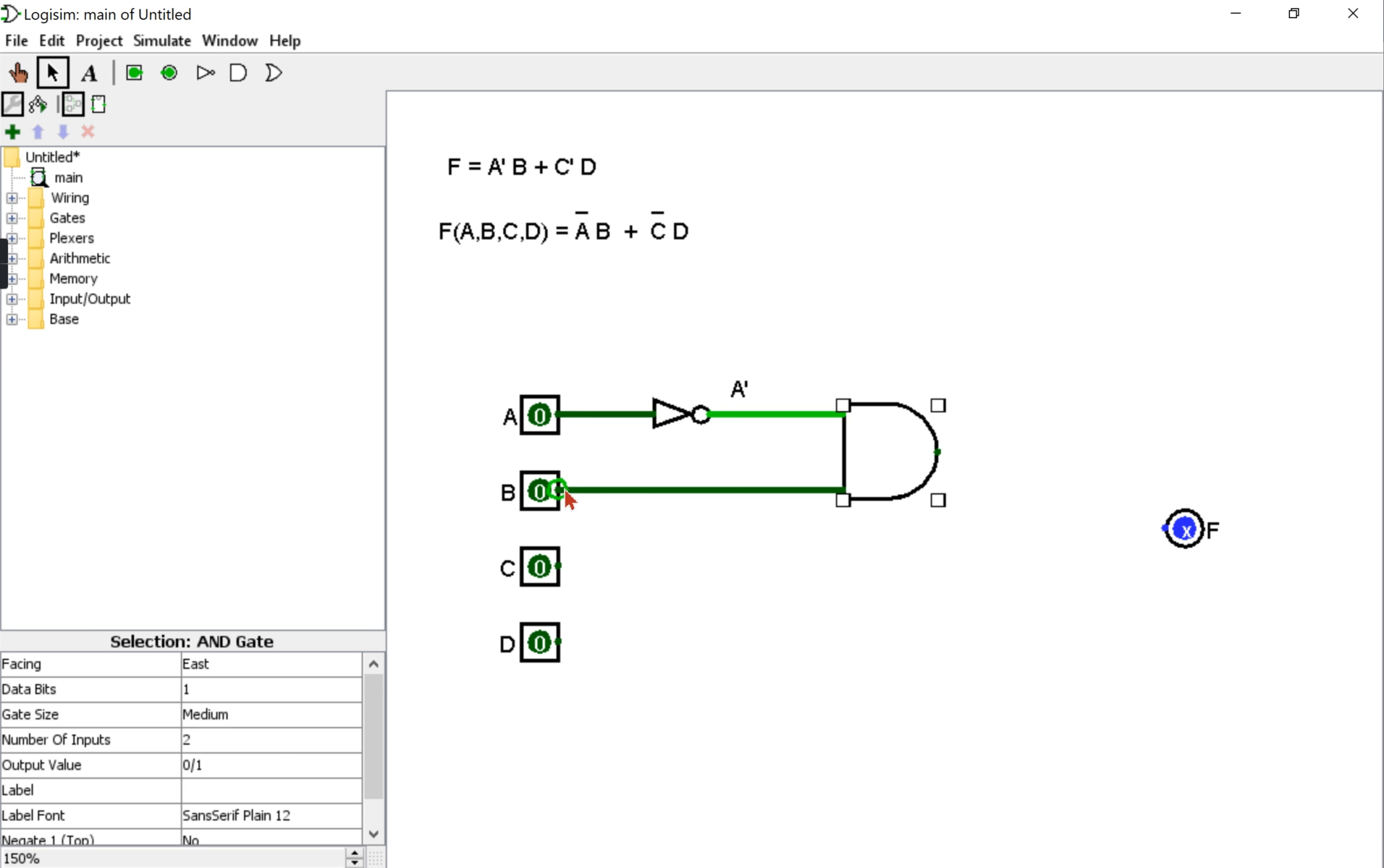
pyautogui.moveTo(937, 453); pyautogui.dragTo(997, 452)
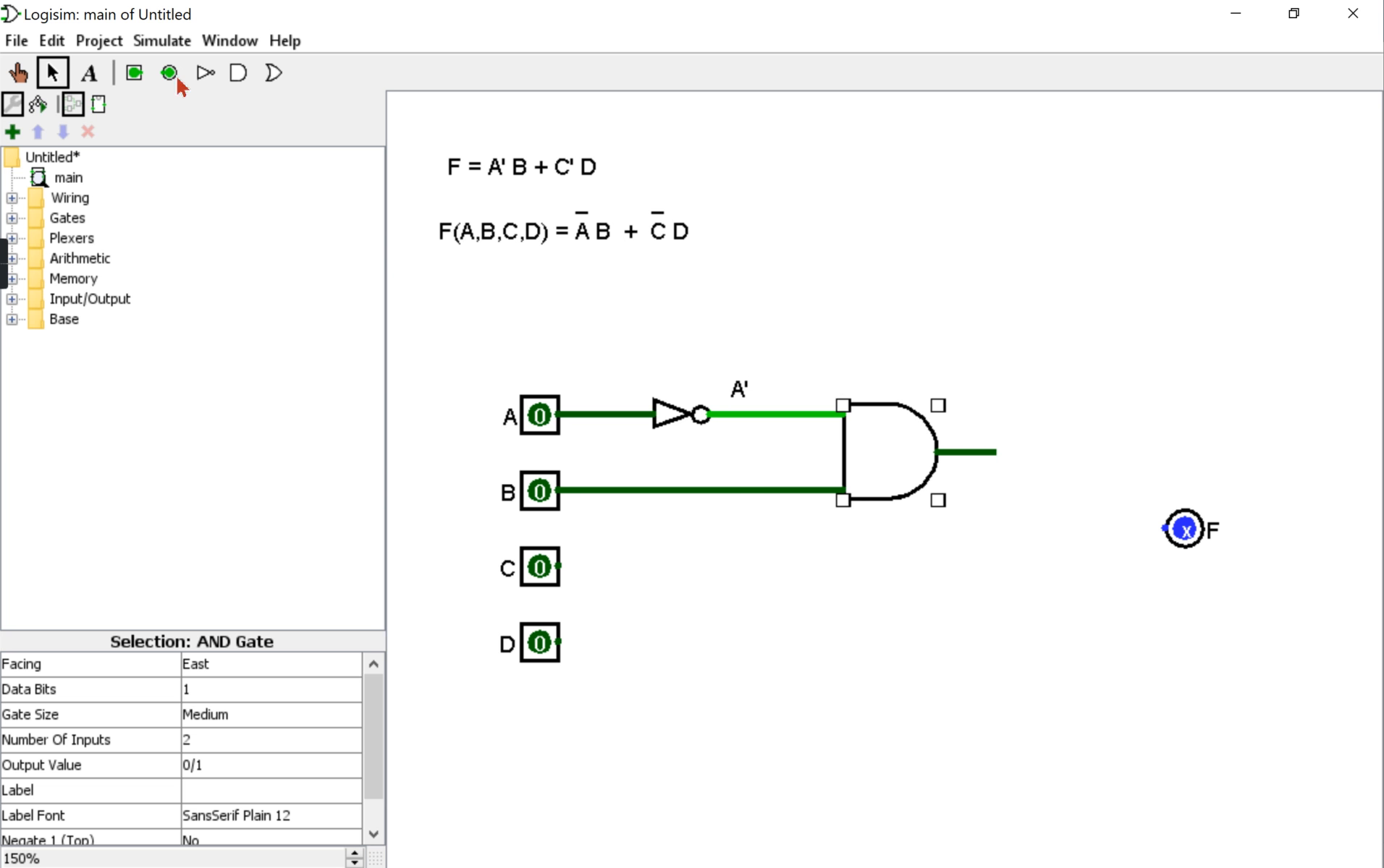
# Add the text label A' B above the AND gate's output wire.
pyautogui.click(93, 74)
pyautogui.click(964, 427)
pyautogui.write("A' B")
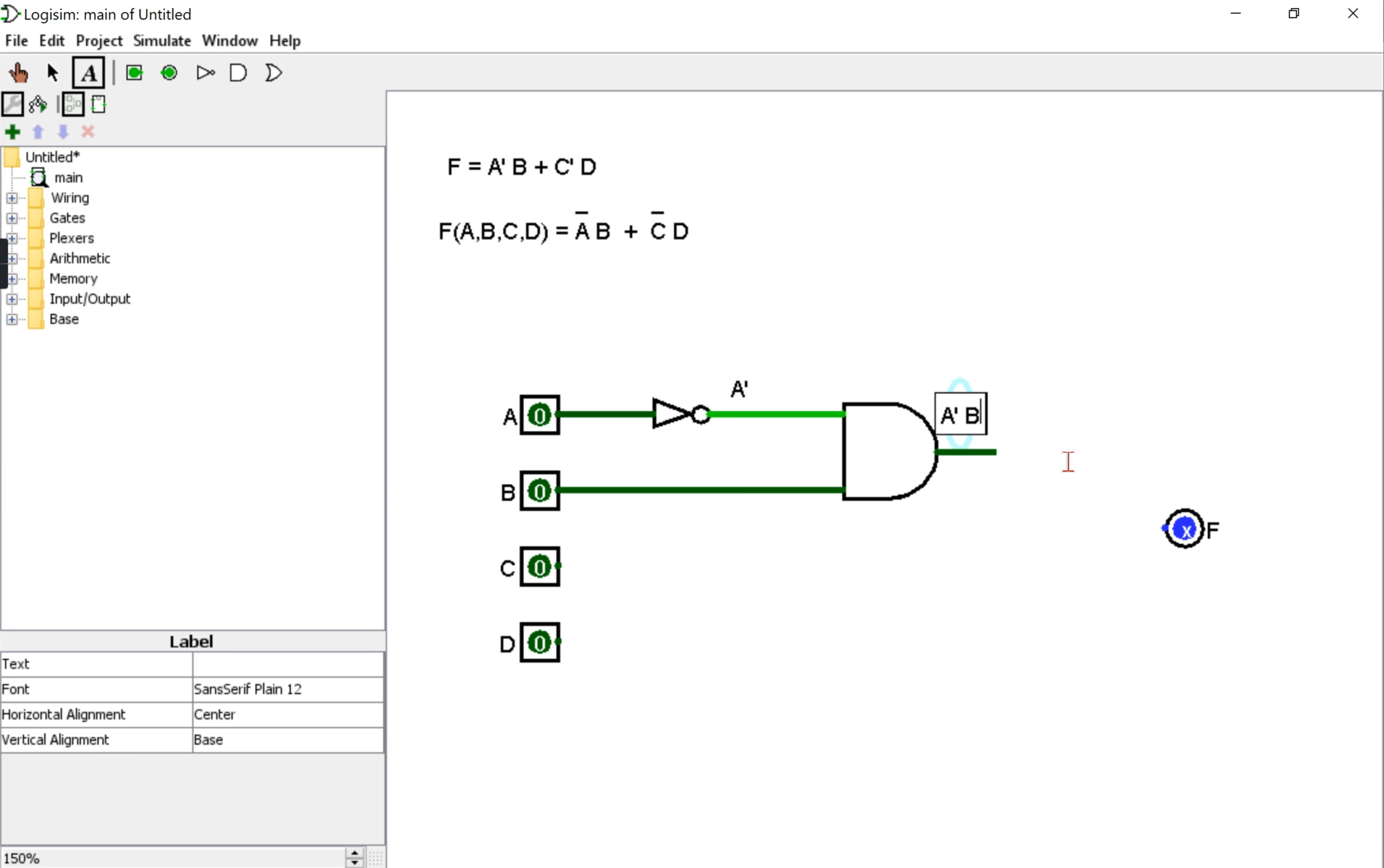
pyautogui.click(52, 73)
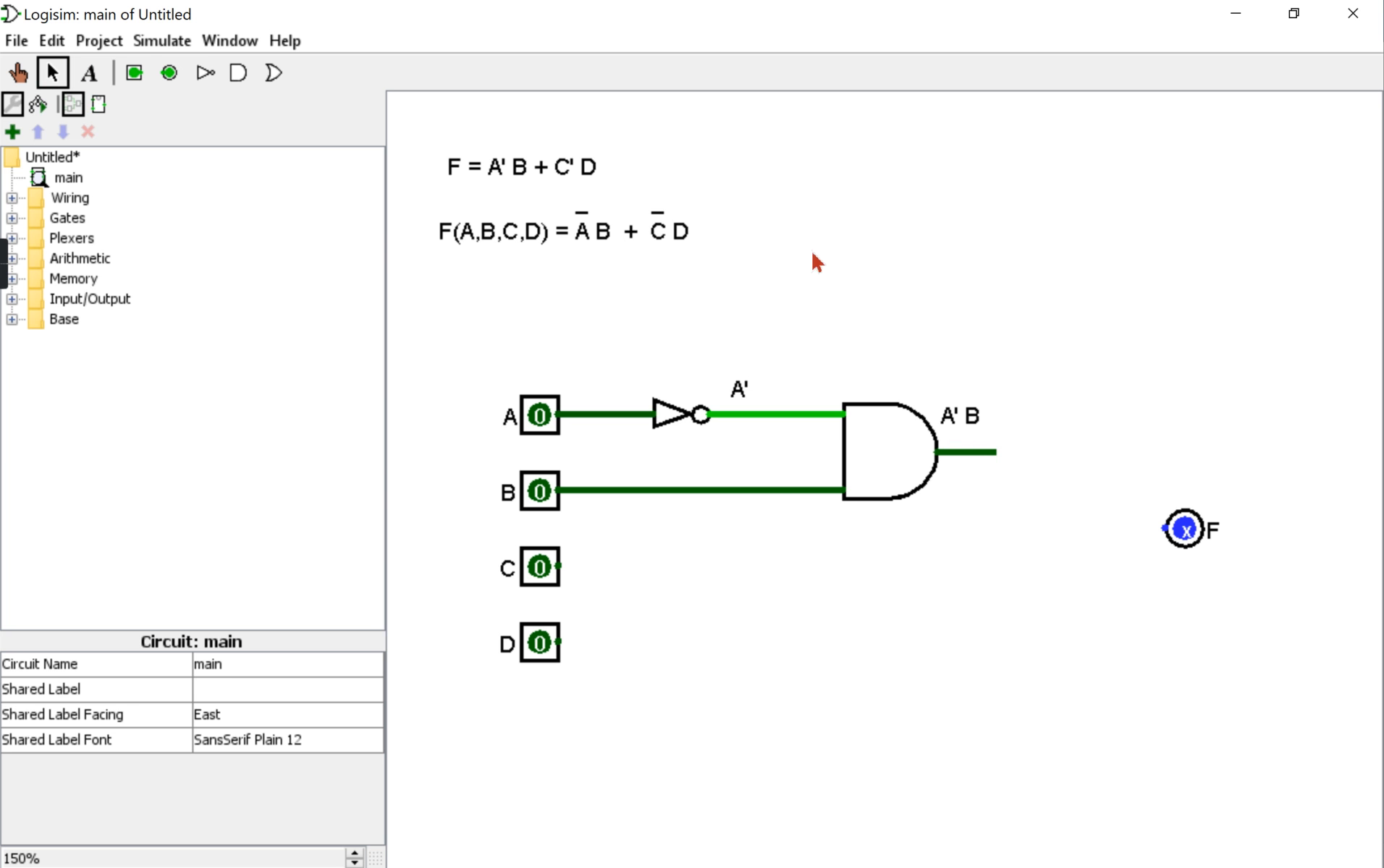
# Move output pin F down and to the right, below the level of input D.
pyautogui.moveTo(1202, 543); pyautogui.dragTo(1296, 731)
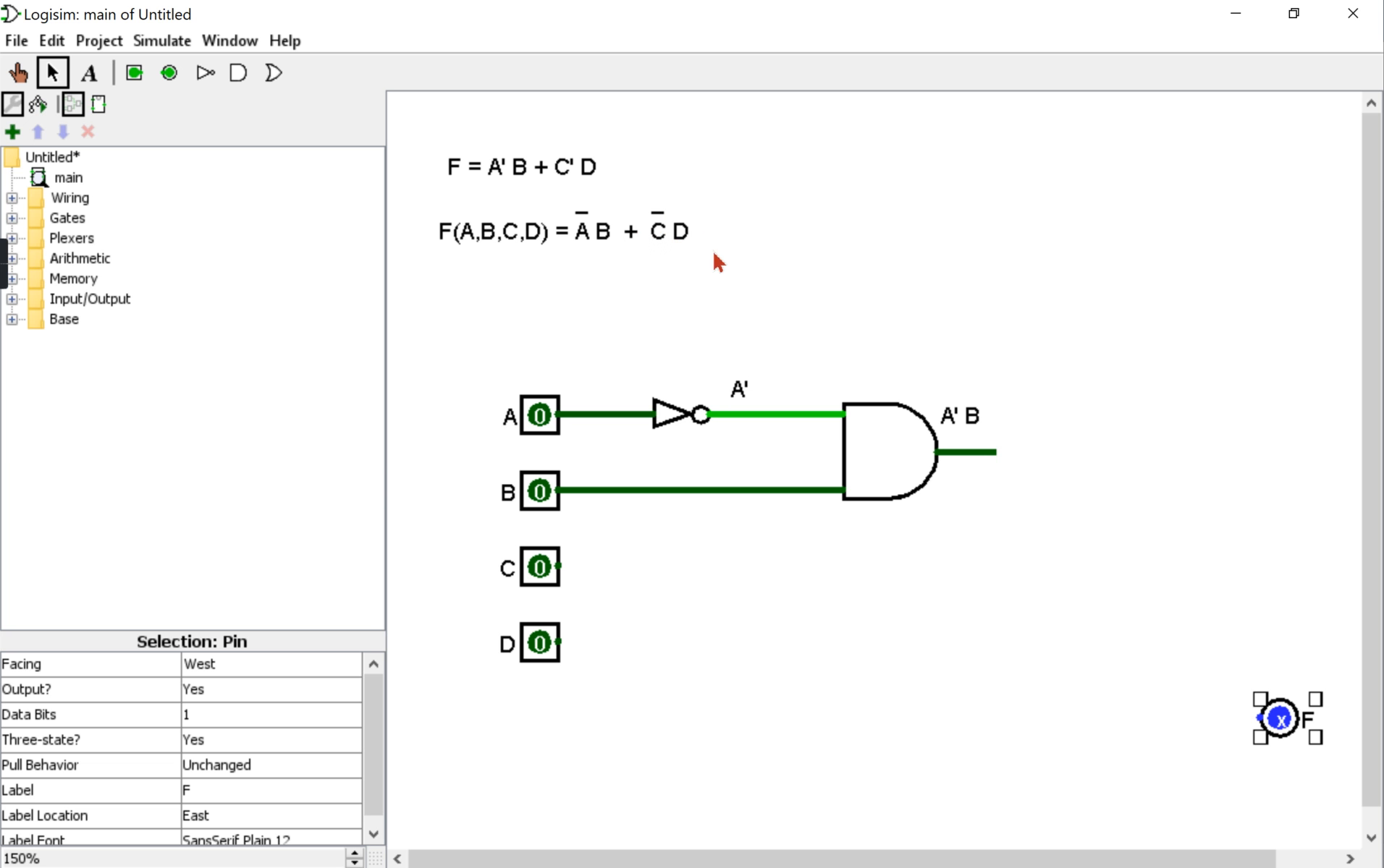
# Place a two-input AND gate below the first one, level with inputs C and D.
pyautogui.click(239, 72)
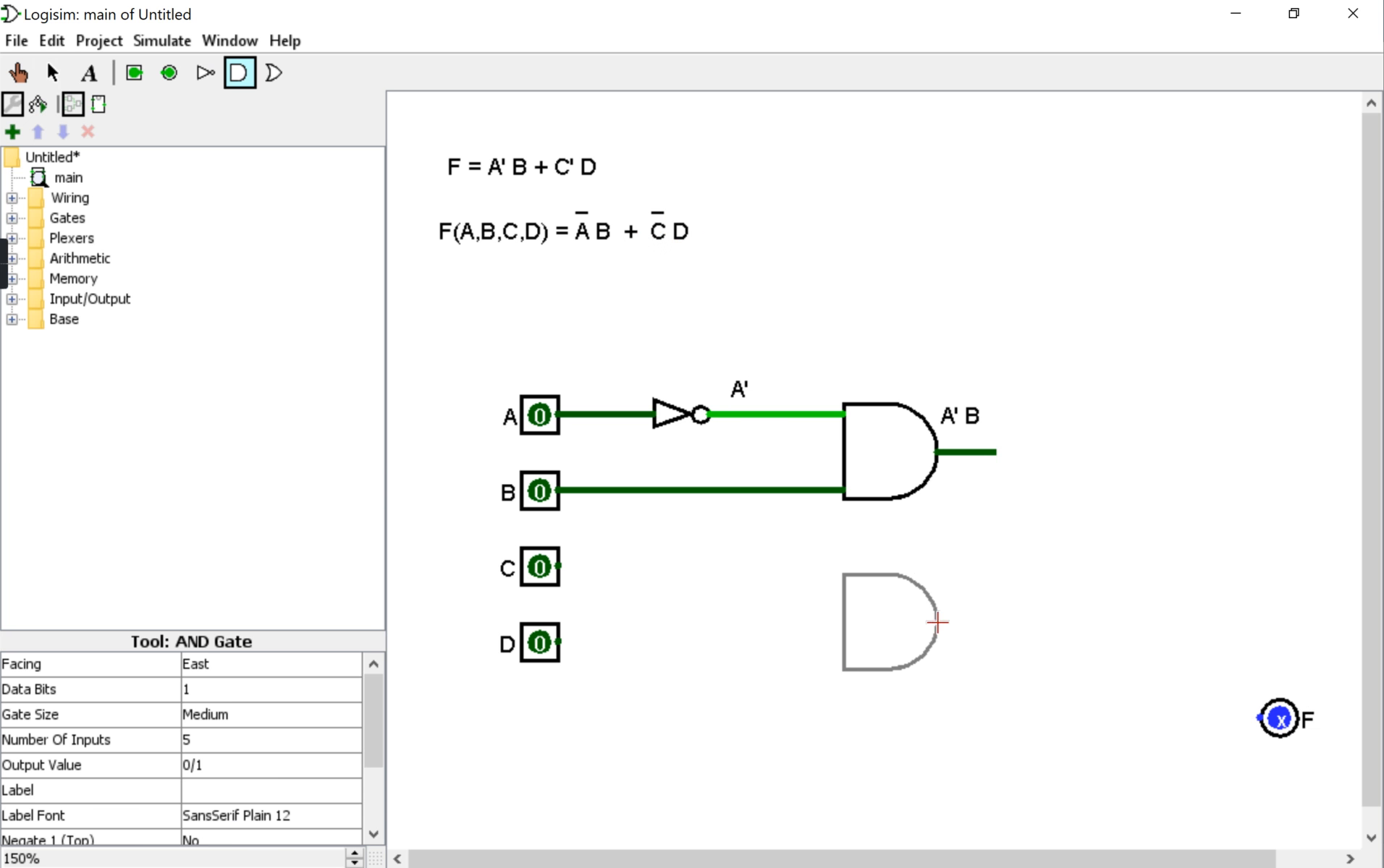
pyautogui.click(937, 622)
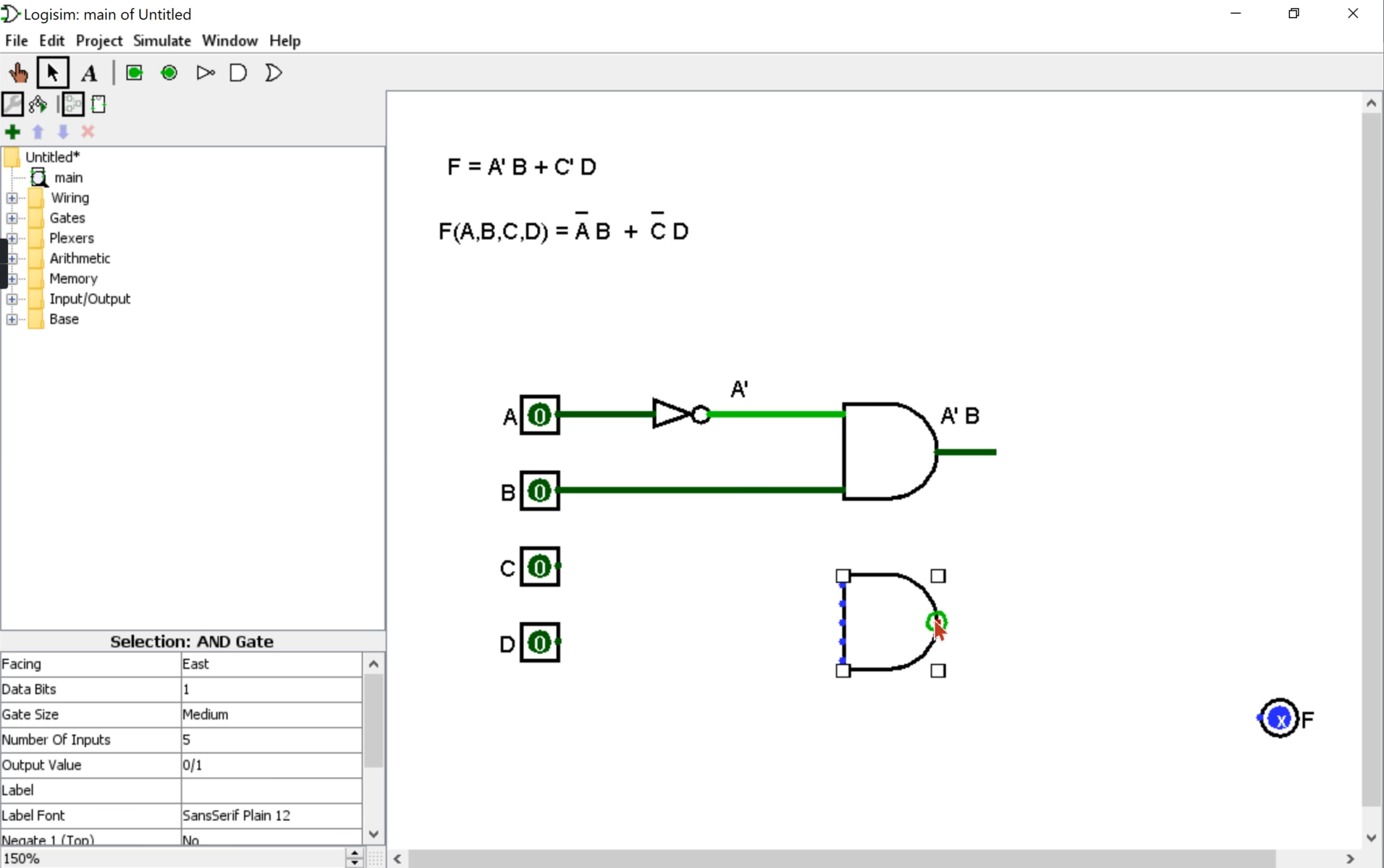
pyautogui.click(195, 740)
pyautogui.scroll(1, 269, 621)
pyautogui.click(195, 576)
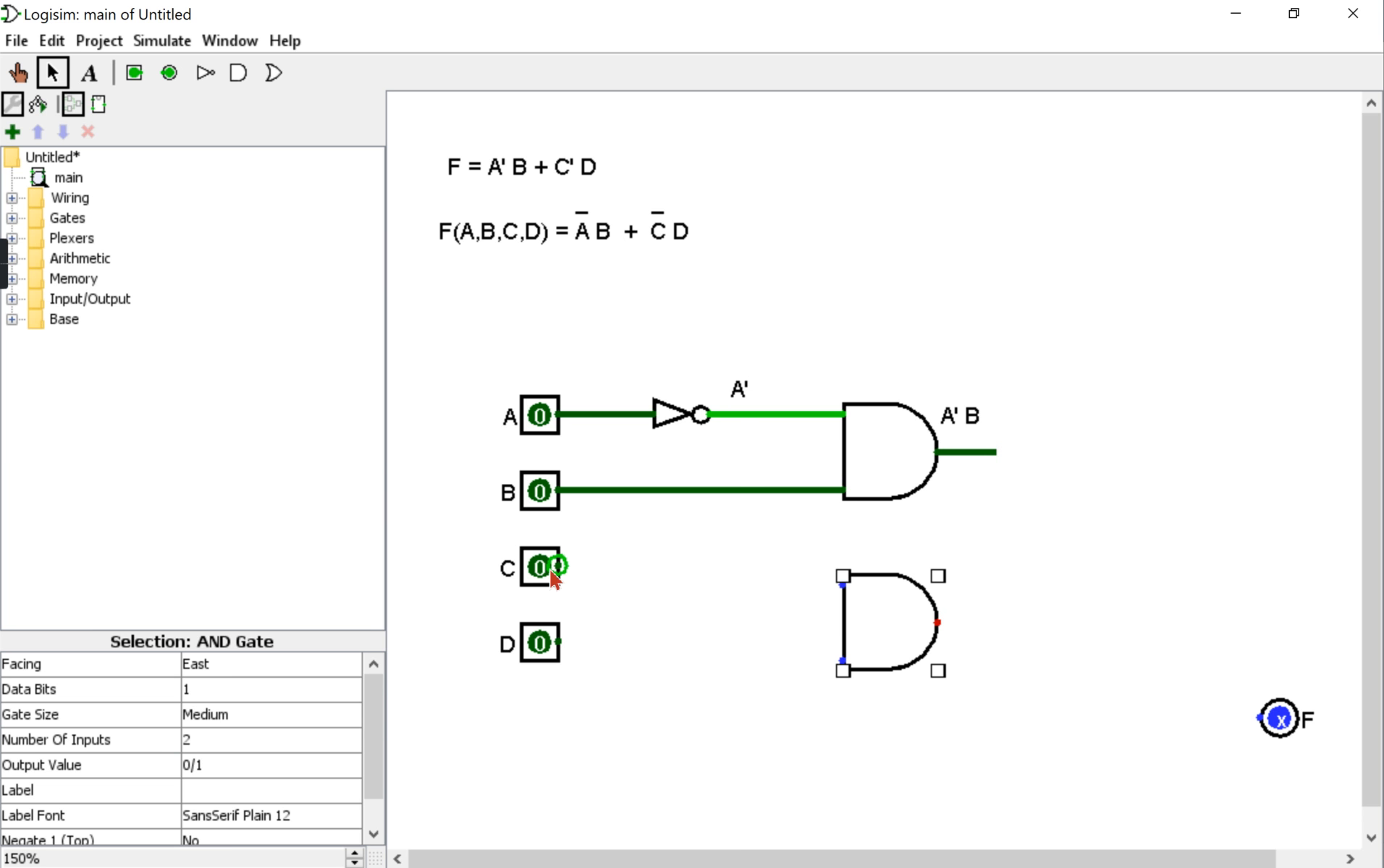
# Place a NOT gate beside input C, wire C to its input, and extend a short wire from its output.
pyautogui.click(205, 73)
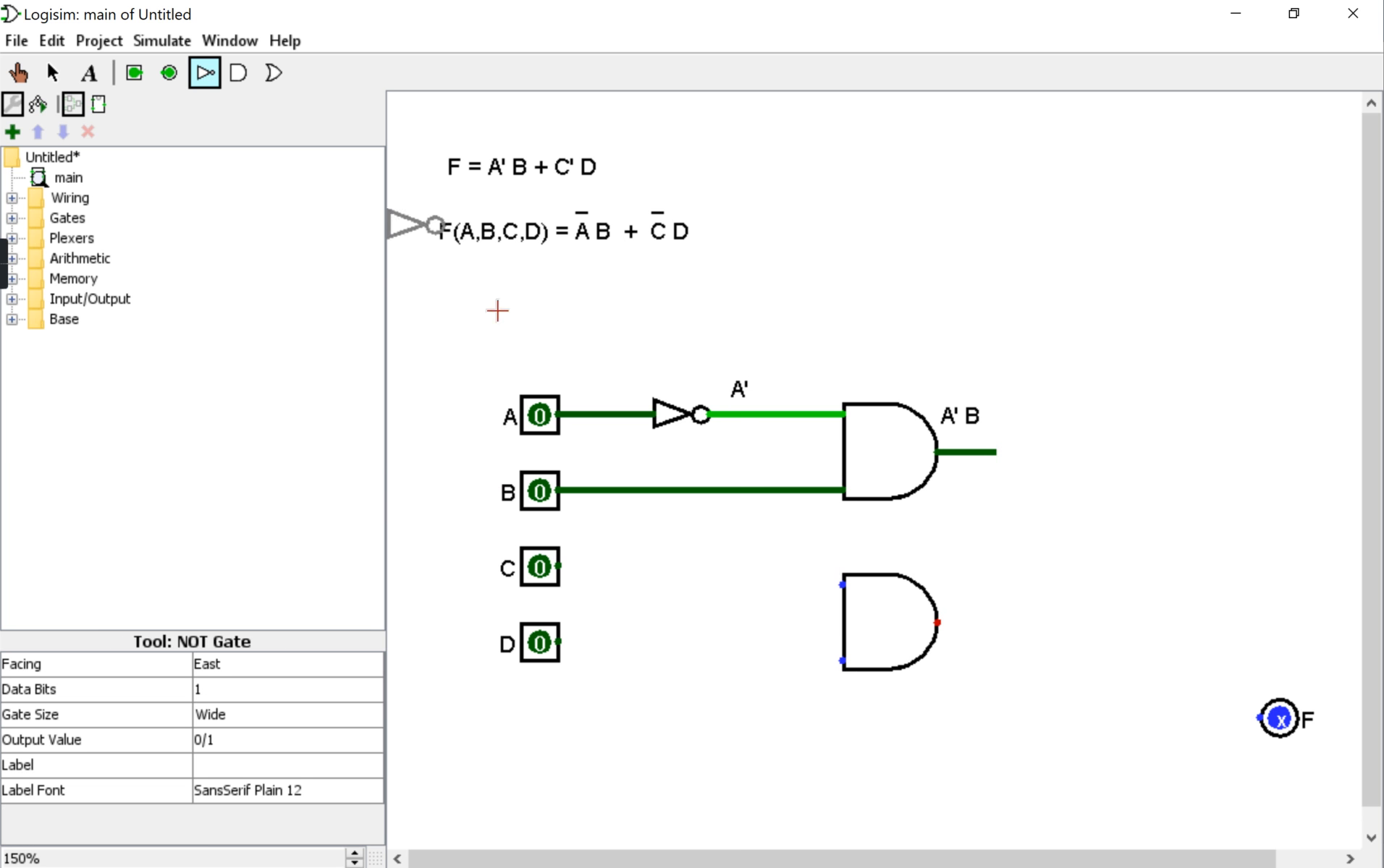
pyautogui.click(684, 566)
pyautogui.moveTo(635, 566); pyautogui.dragTo(562, 573)
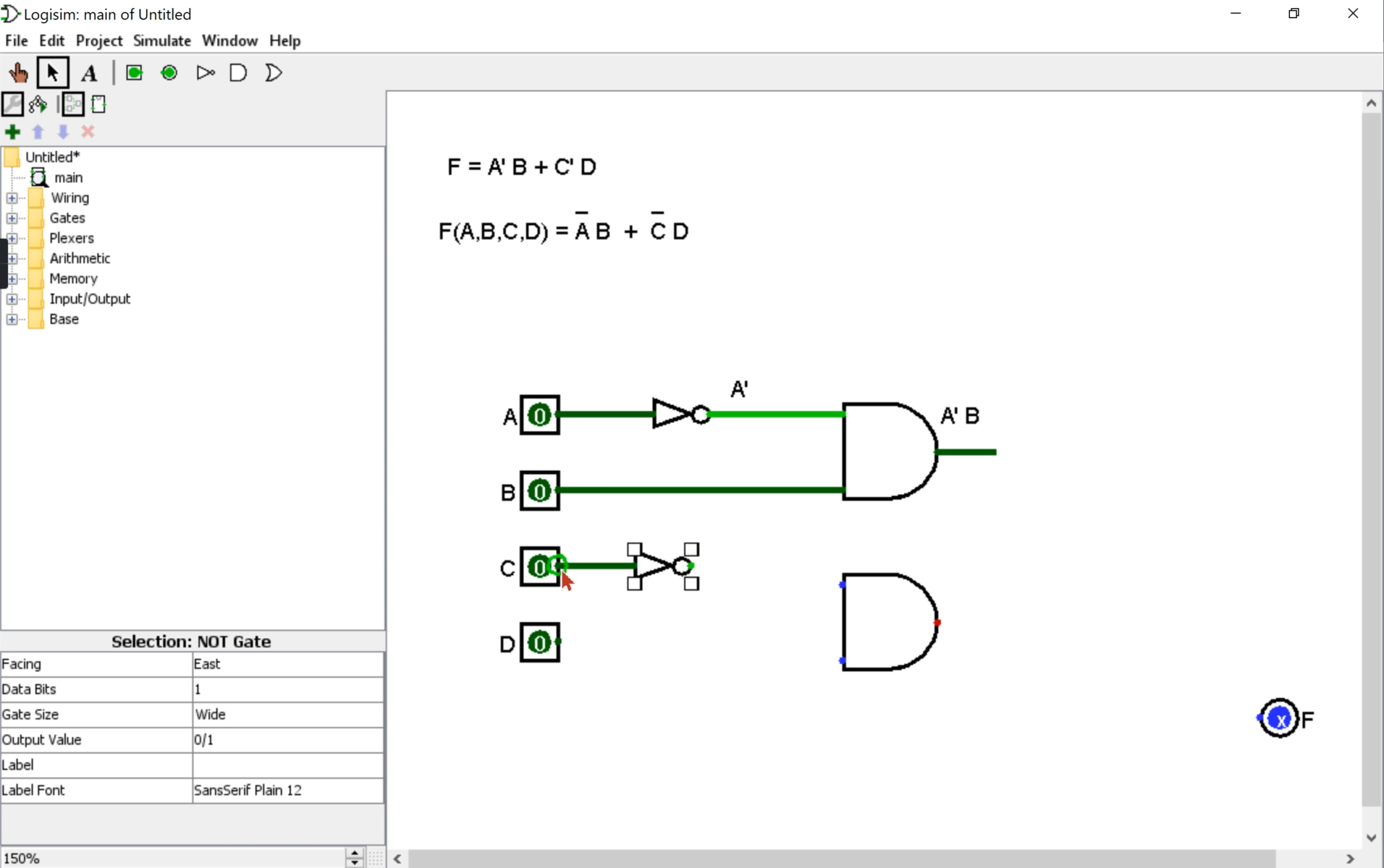
pyautogui.moveTo(691, 568); pyautogui.dragTo(732, 575)
# Add the text label C' above the lower NOT gate's output wire.
pyautogui.click(92, 74)
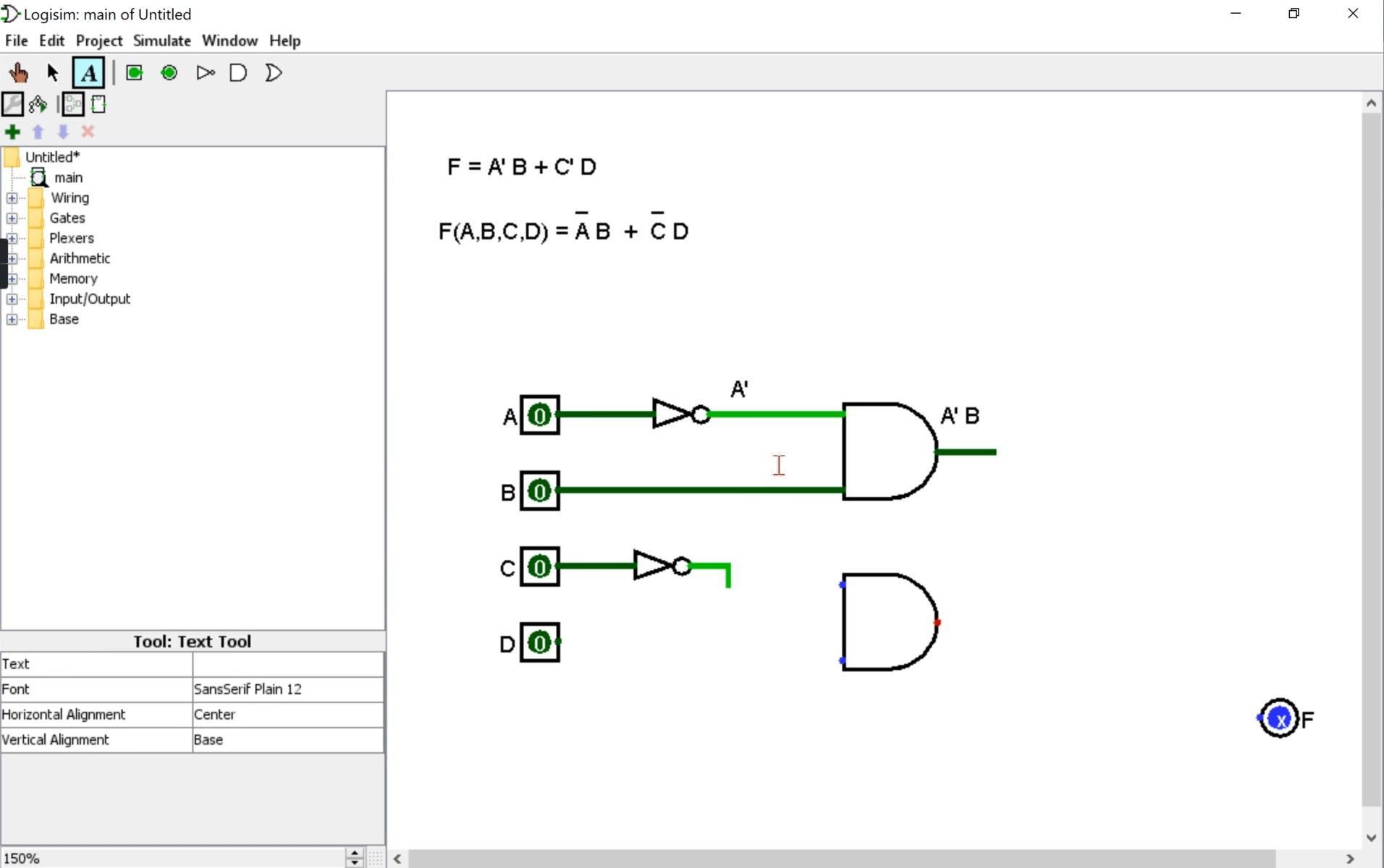
pyautogui.click(717, 542)
pyautogui.write("C'")
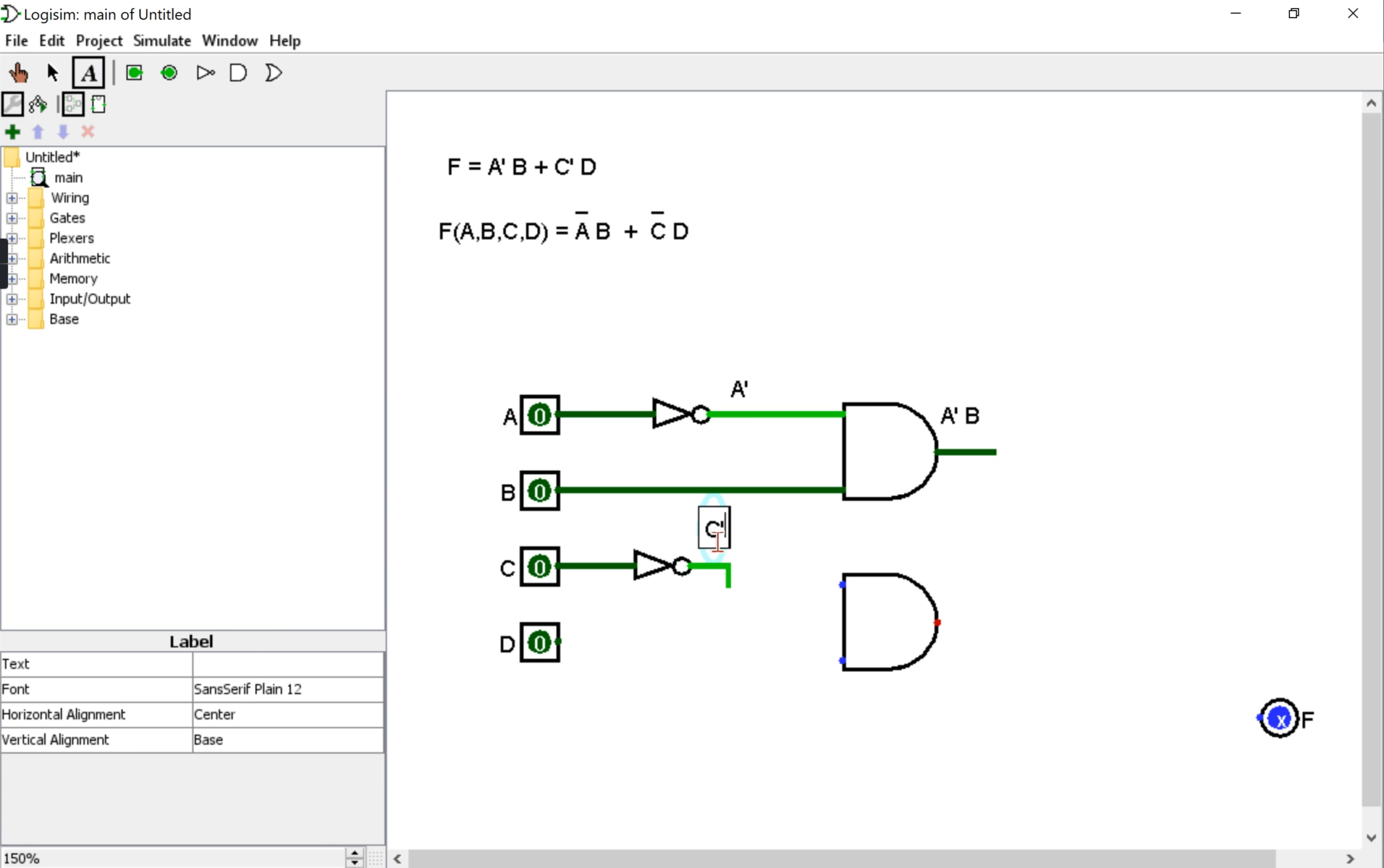
pyautogui.click(53, 73)
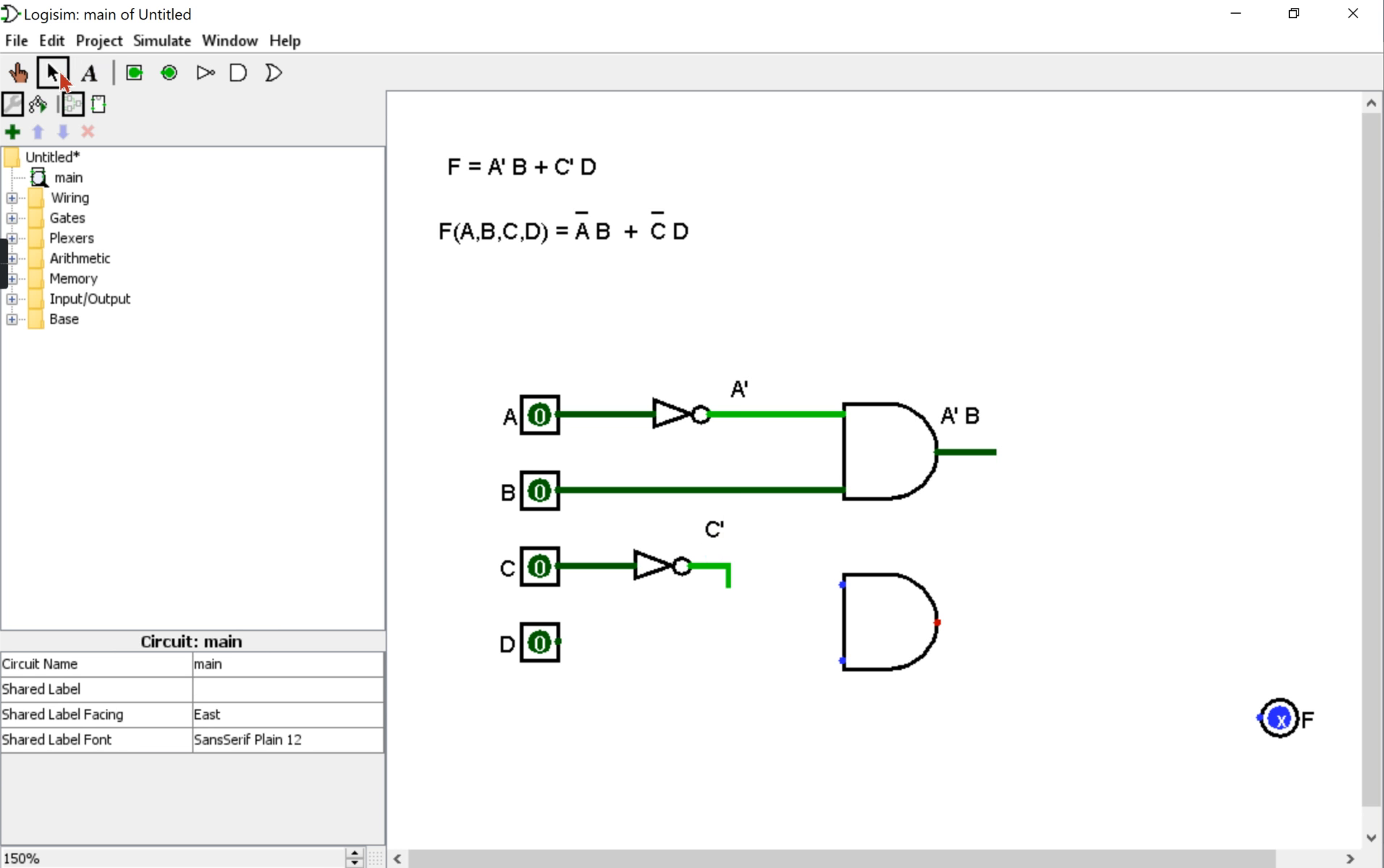
# Move the C' label closer to its wire and wire C' and input D to the lower AND gate.
pyautogui.moveTo(714, 530); pyautogui.dragTo(842, 585)
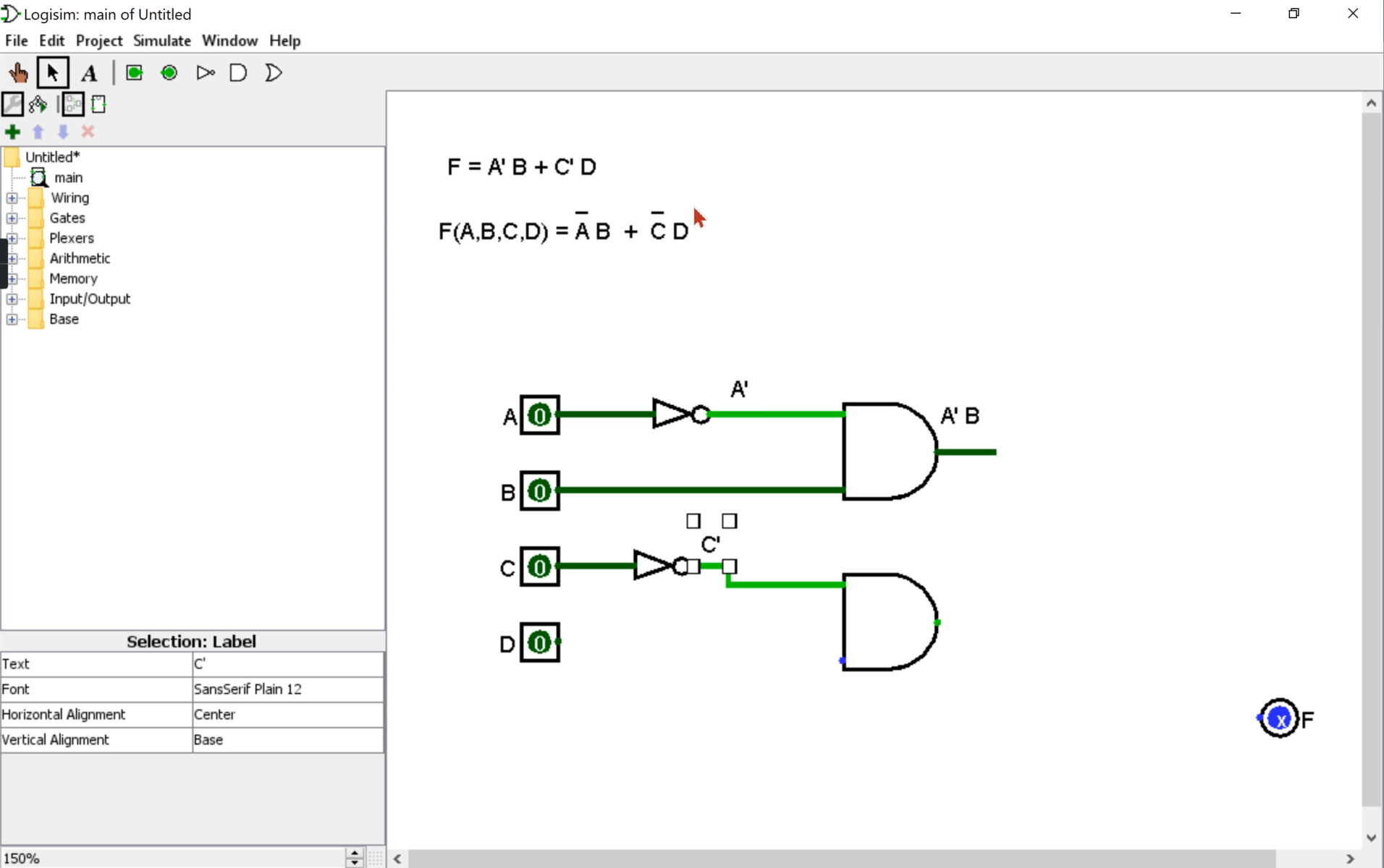
pyautogui.moveTo(842, 661); pyautogui.dragTo(564, 646)
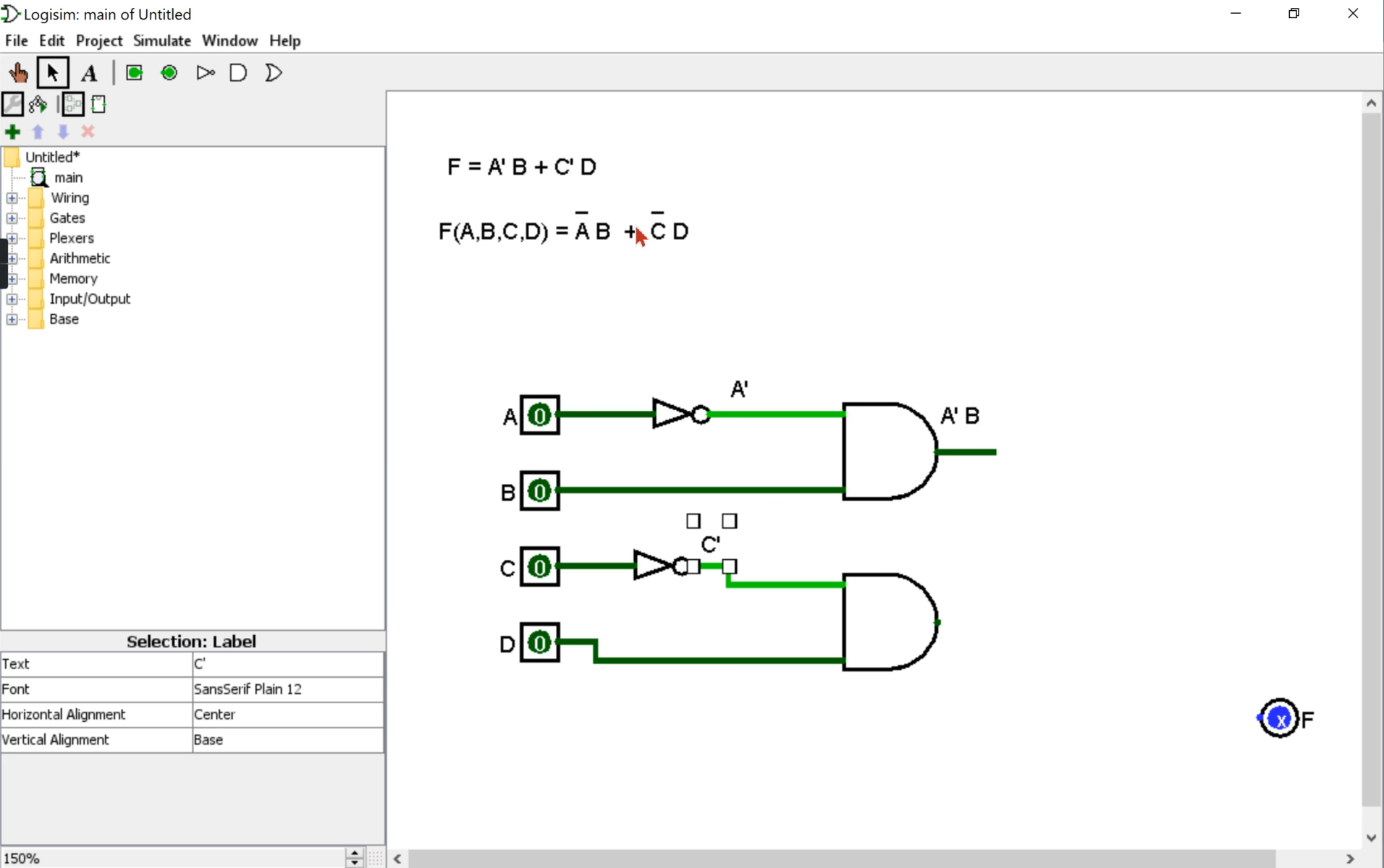
# Place a two-input OR gate with its upper input on the end of the A' B wire.
pyautogui.click(275, 72)
pyautogui.click(1137, 531)
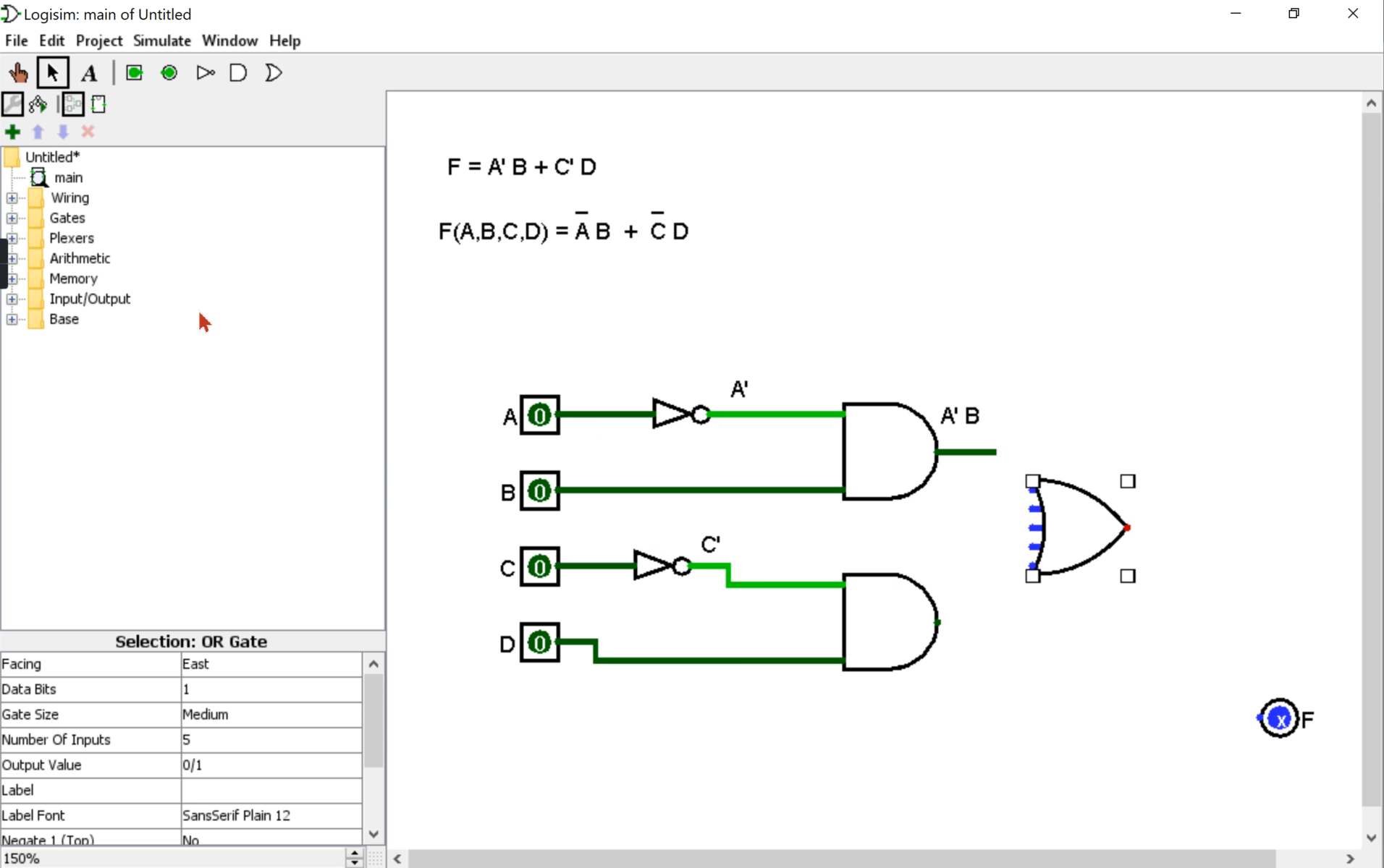
pyautogui.click(191, 741)
pyautogui.scroll(1, 214, 652)
pyautogui.click(207, 579)
pyautogui.moveTo(1070, 556); pyautogui.dragTo(1062, 522)
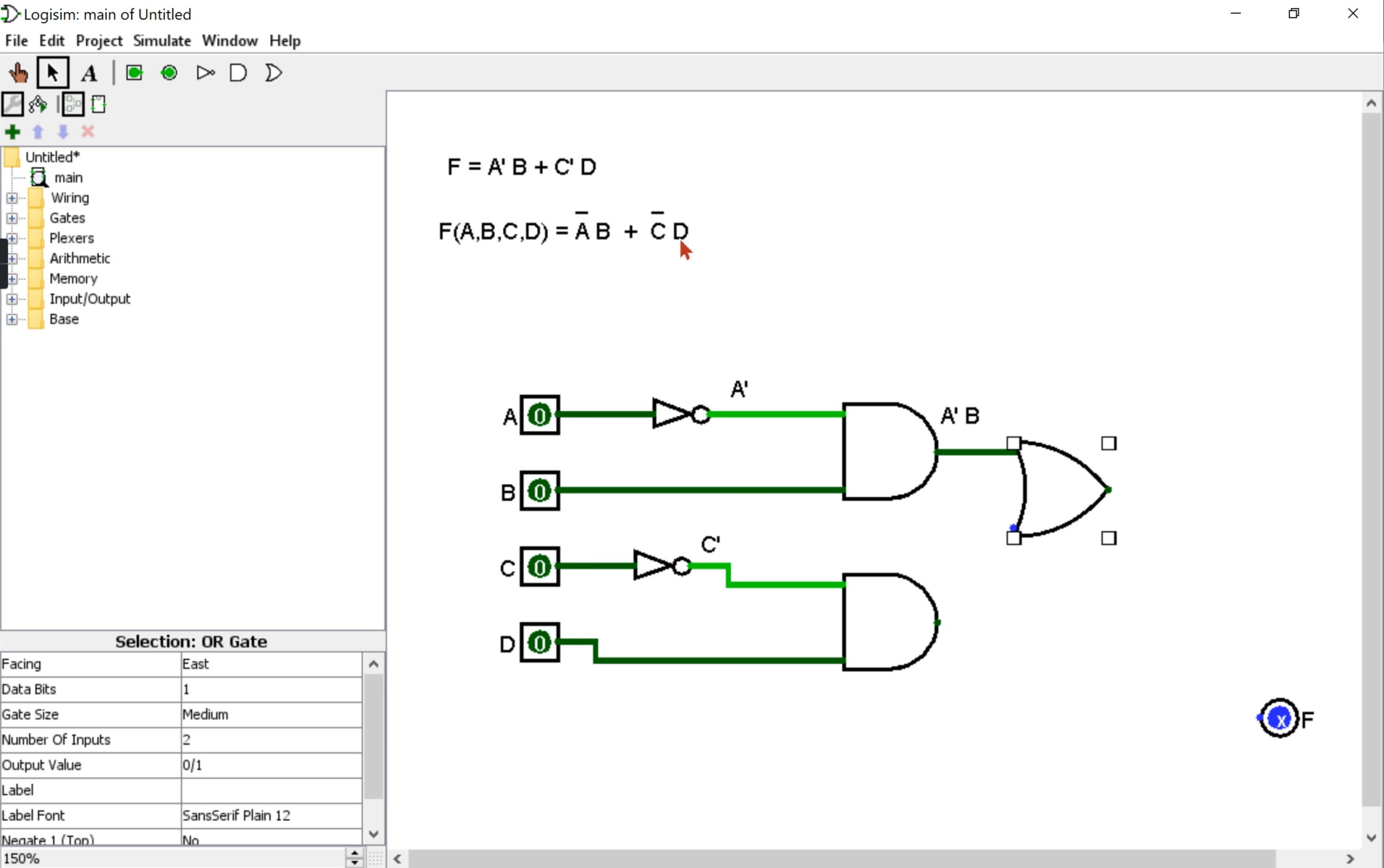
# Wire the lower AND gate's output to the OR gate's free input and connect pin F, moved alongside, to the OR output.
pyautogui.moveTo(1011, 536); pyautogui.dragTo(992, 623)
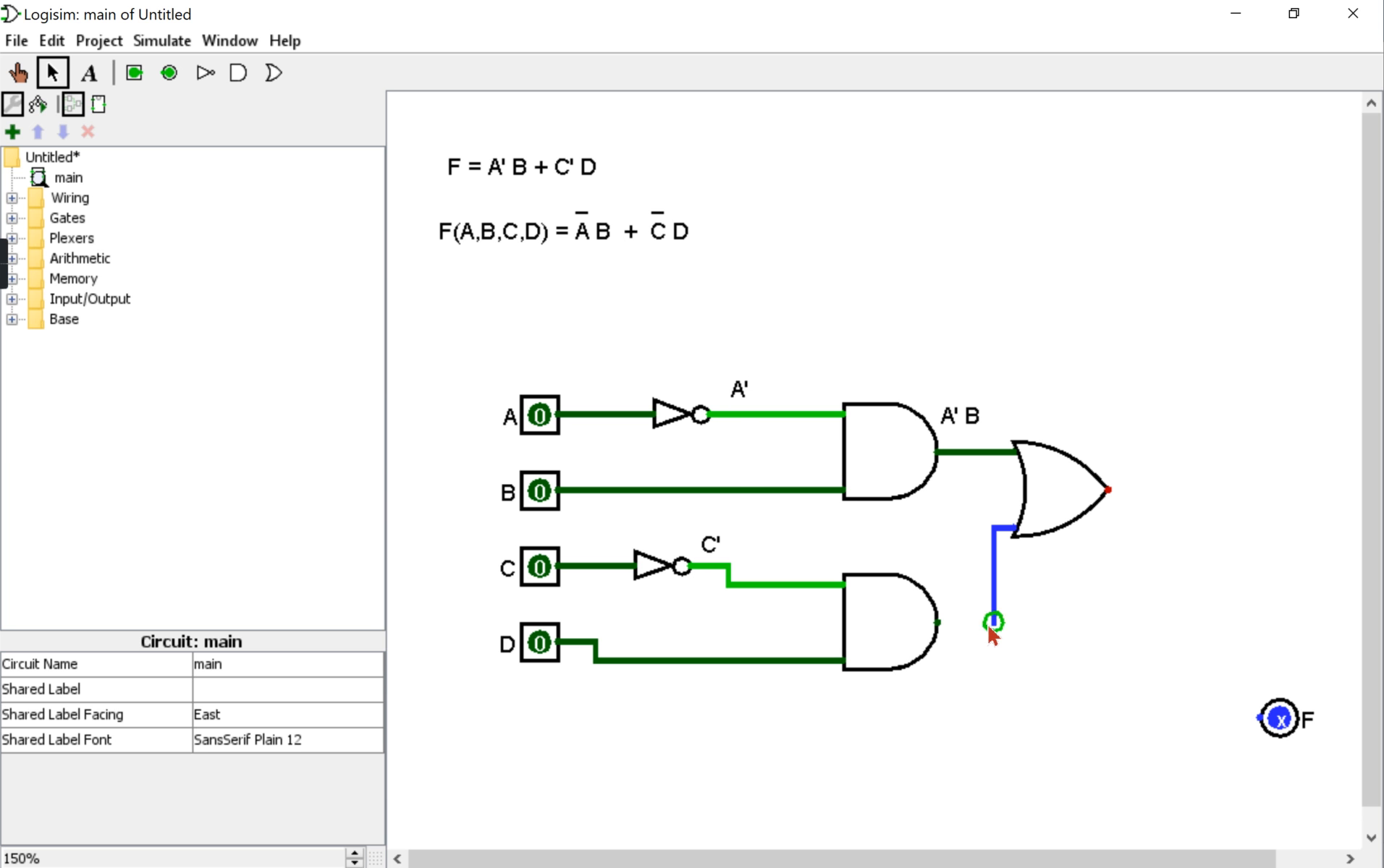
pyautogui.moveTo(1277, 719); pyautogui.dragTo(1197, 488)
pyautogui.moveTo(1109, 490); pyautogui.dragTo(1160, 495)
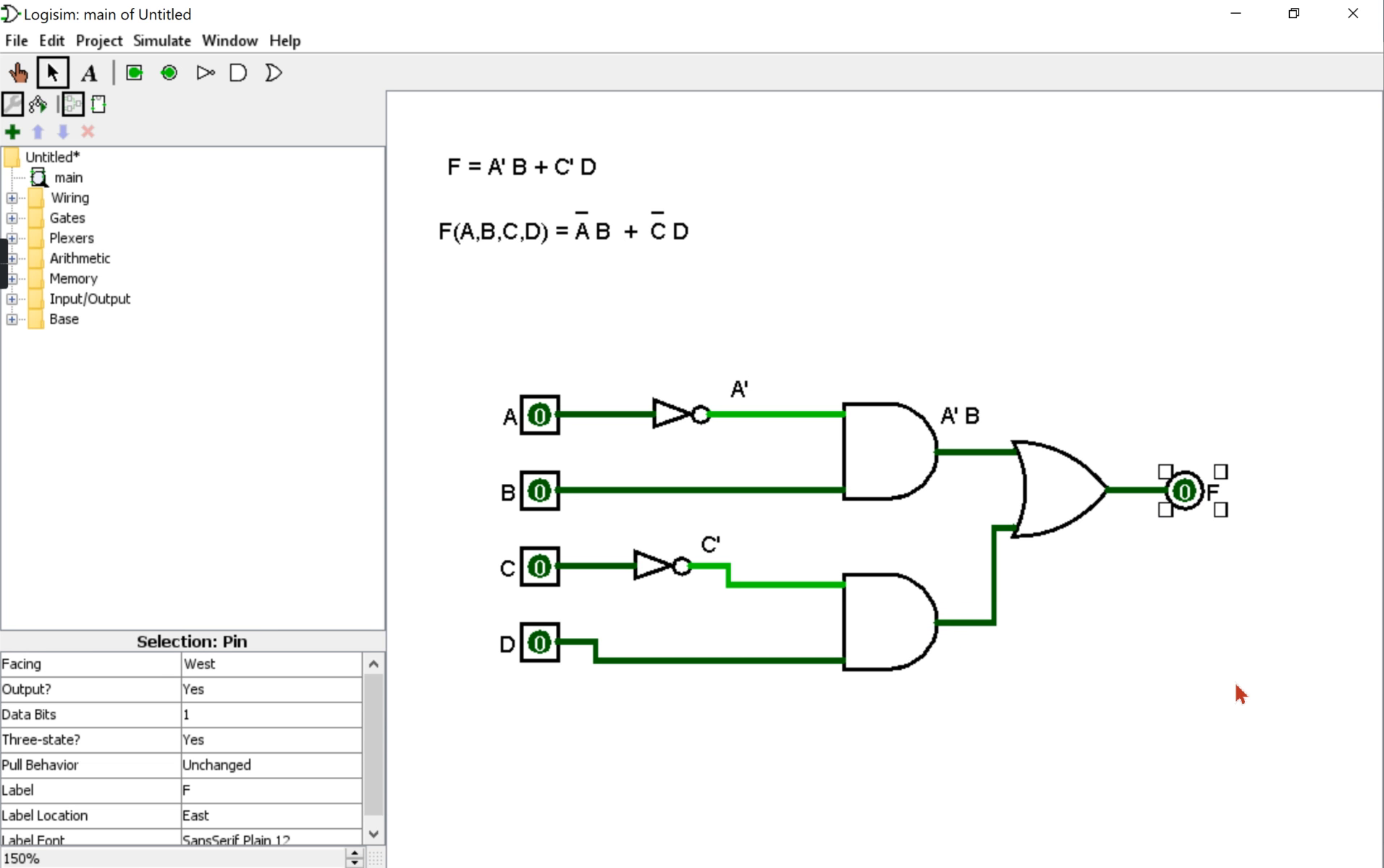
# Add the text label C' D at the lower AND gate's output and position it just below the wire.
pyautogui.click(87, 74)
pyautogui.click(969, 644)
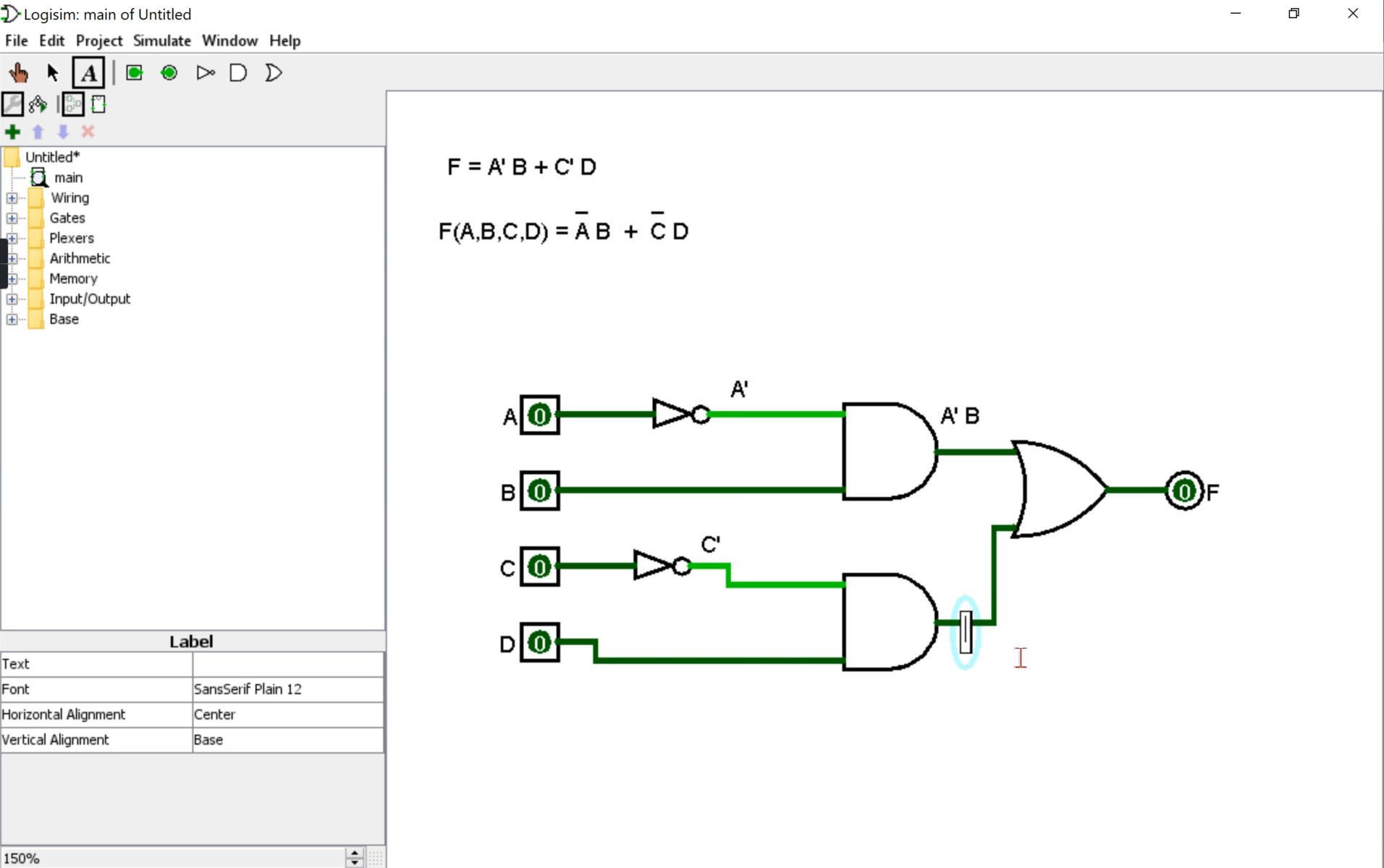
pyautogui.write("C' D")
pyautogui.click(52, 72)
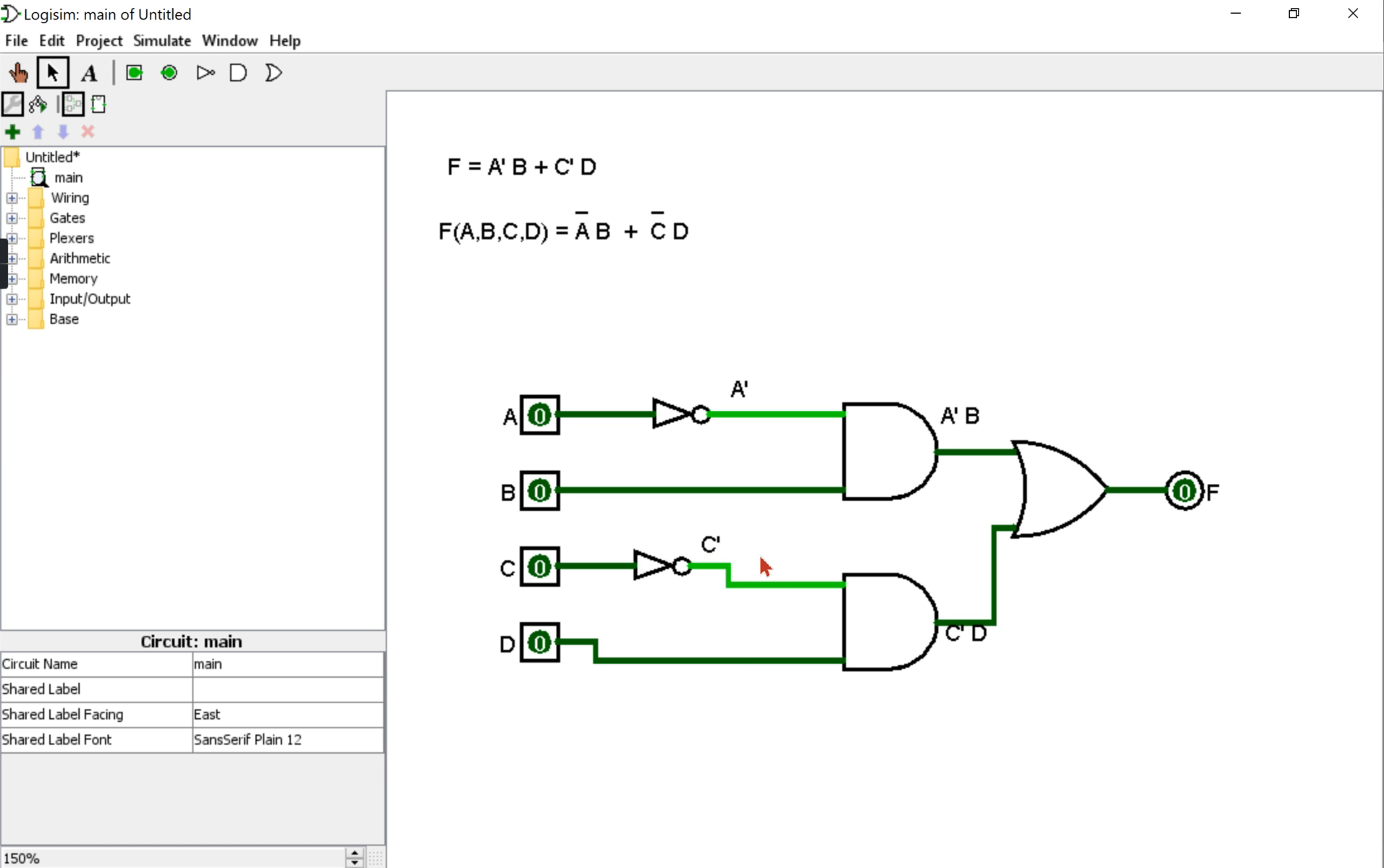
pyautogui.moveTo(976, 642); pyautogui.dragTo(976, 656)
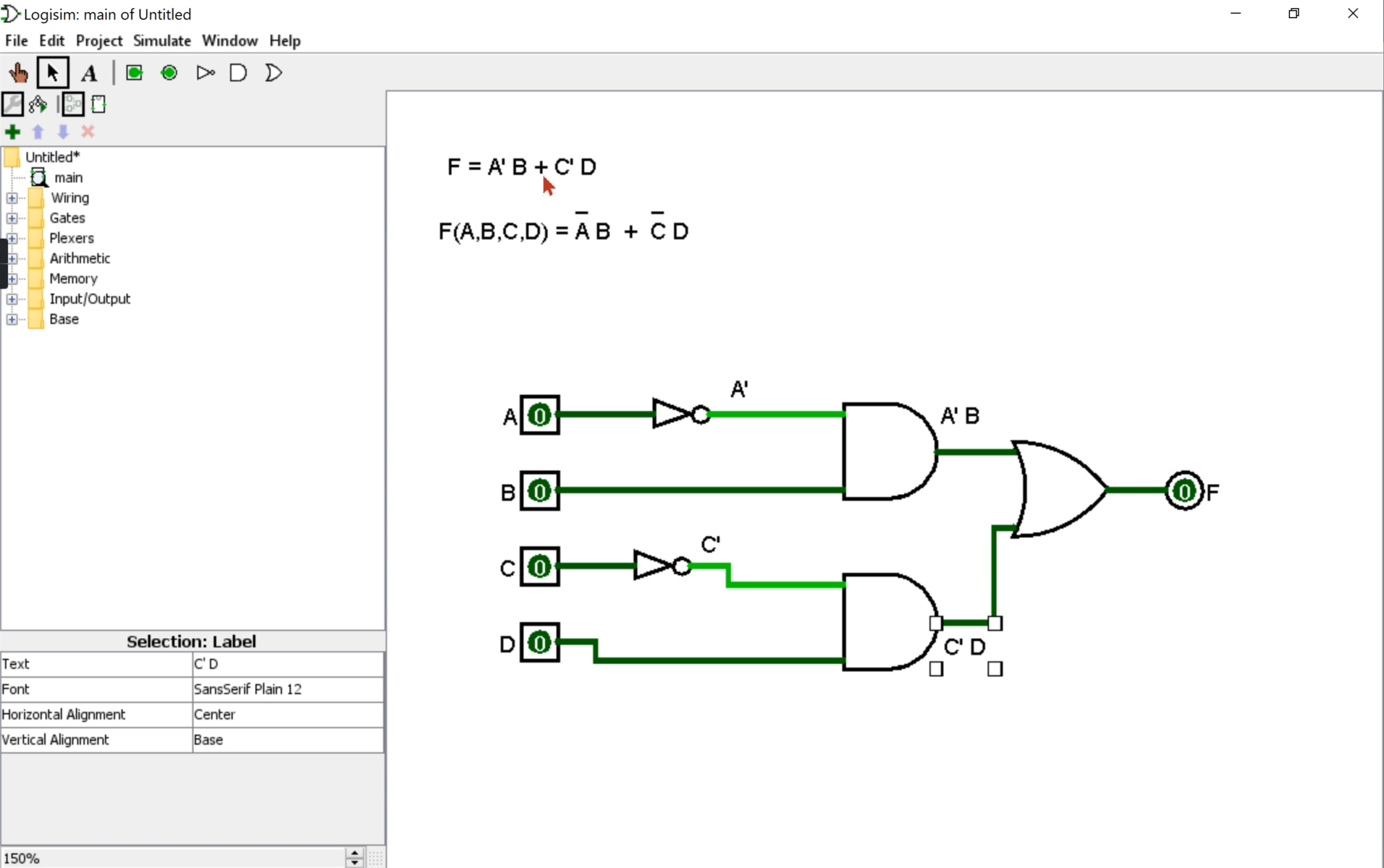
# Add the text note NOT > AND > OR above the circuit, to the right of the equations.
pyautogui.click(89, 72)
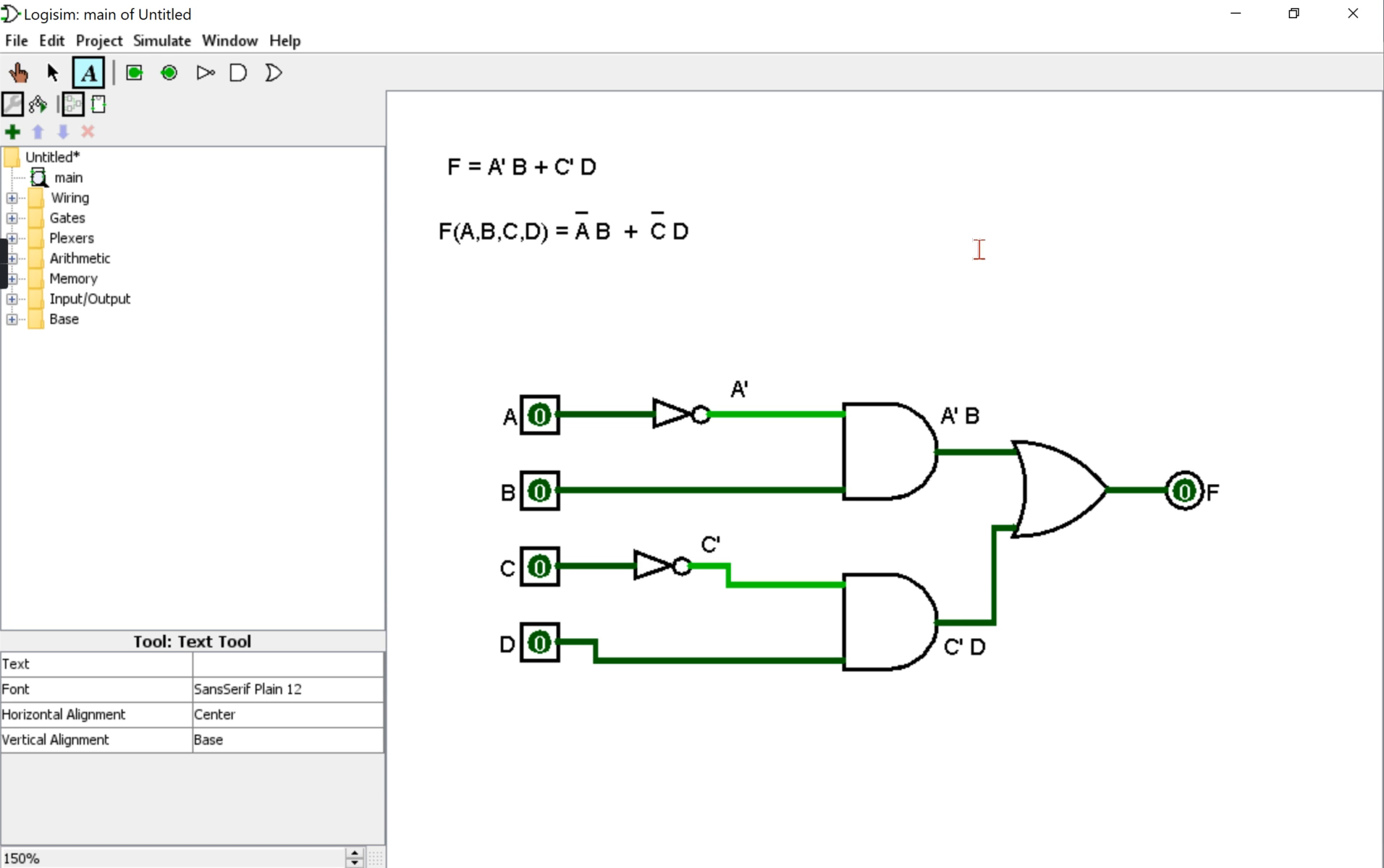
pyautogui.click(1043, 210)
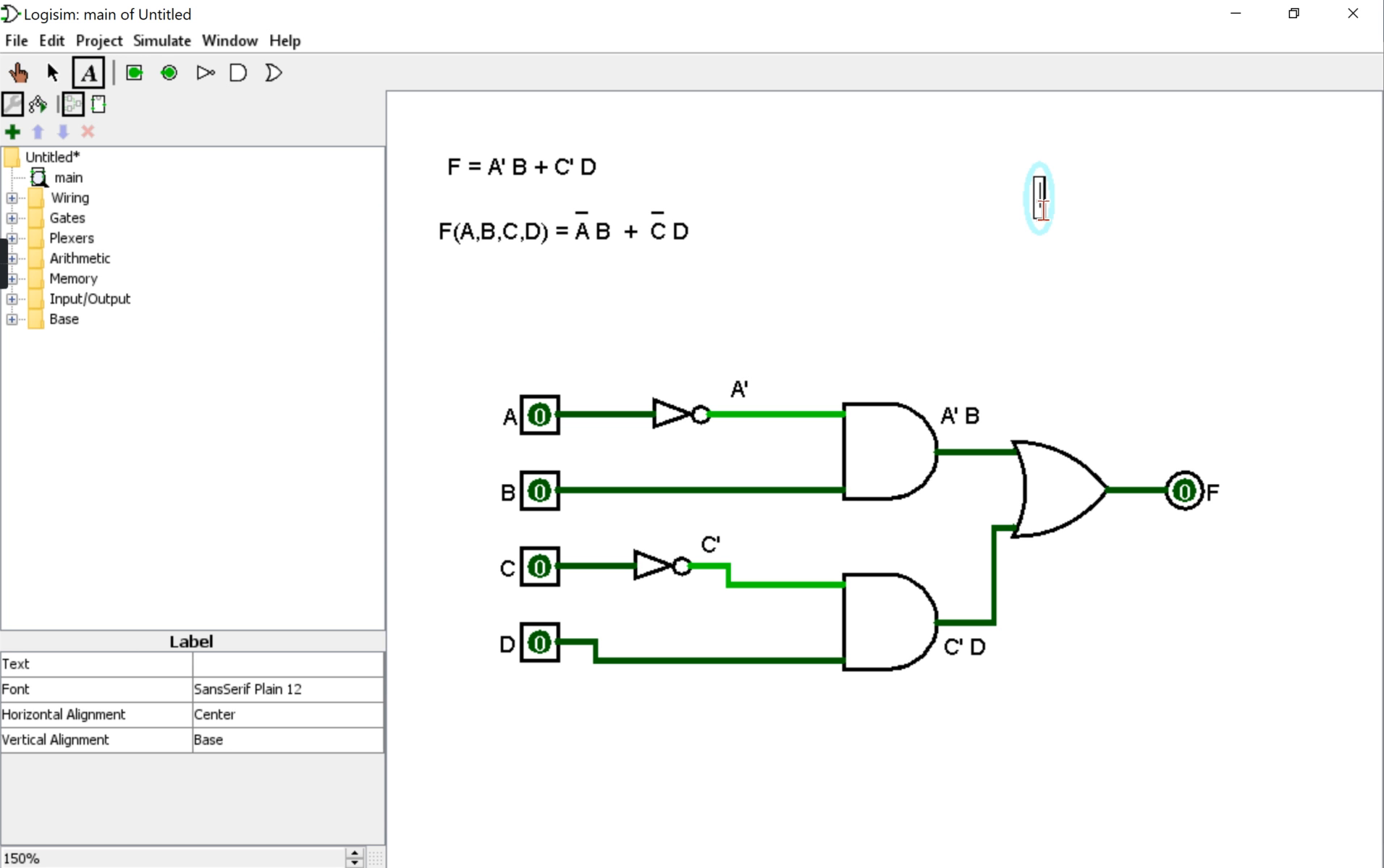
pyautogui.write('AND')
pyautogui.press('BackSpace')
pyautogui.press('BackSpace')
pyautogui.press('BackSpace')
pyautogui.write('NOT > ')
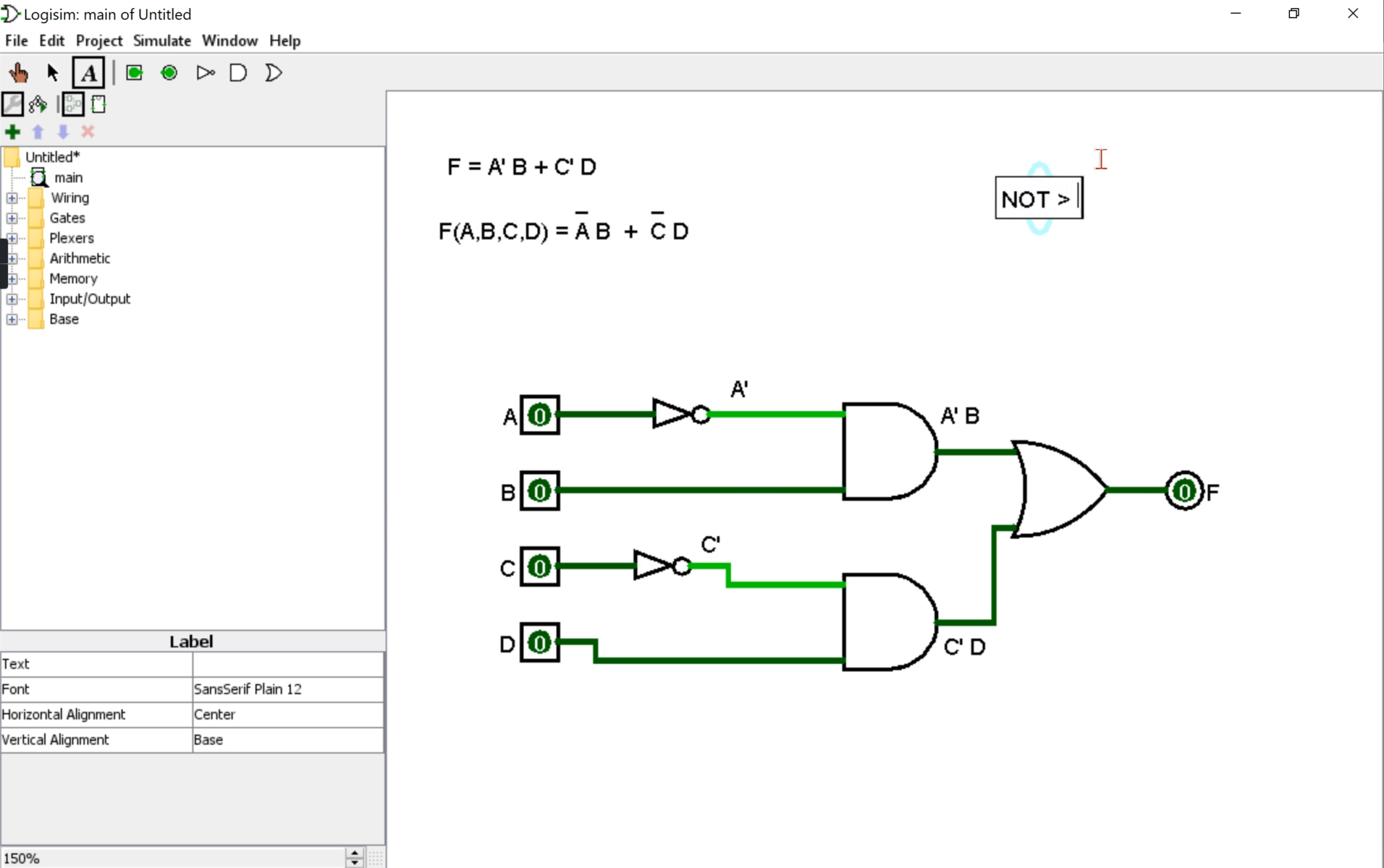
pyautogui.write('AND > OR')
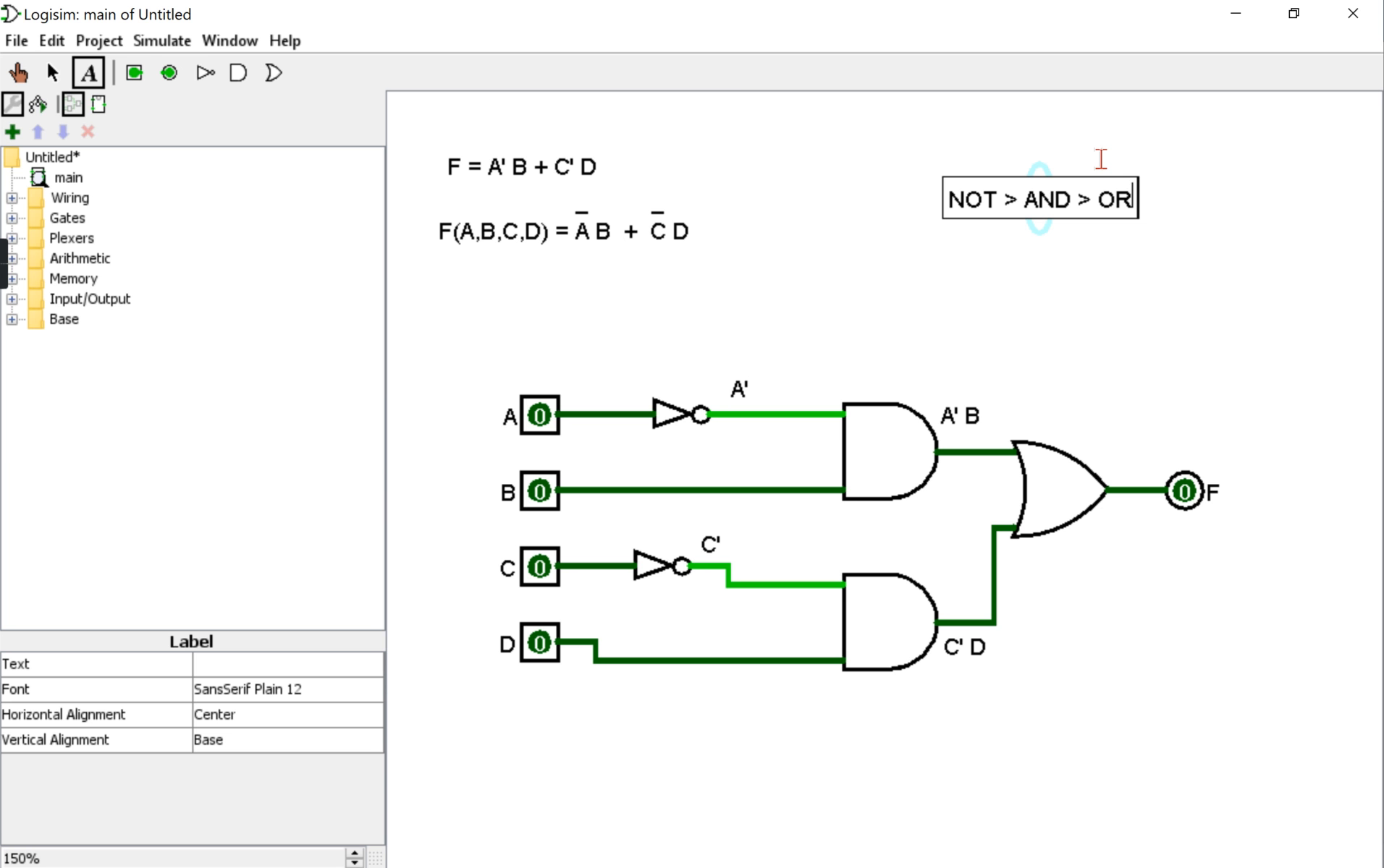
pyautogui.click(57, 76)
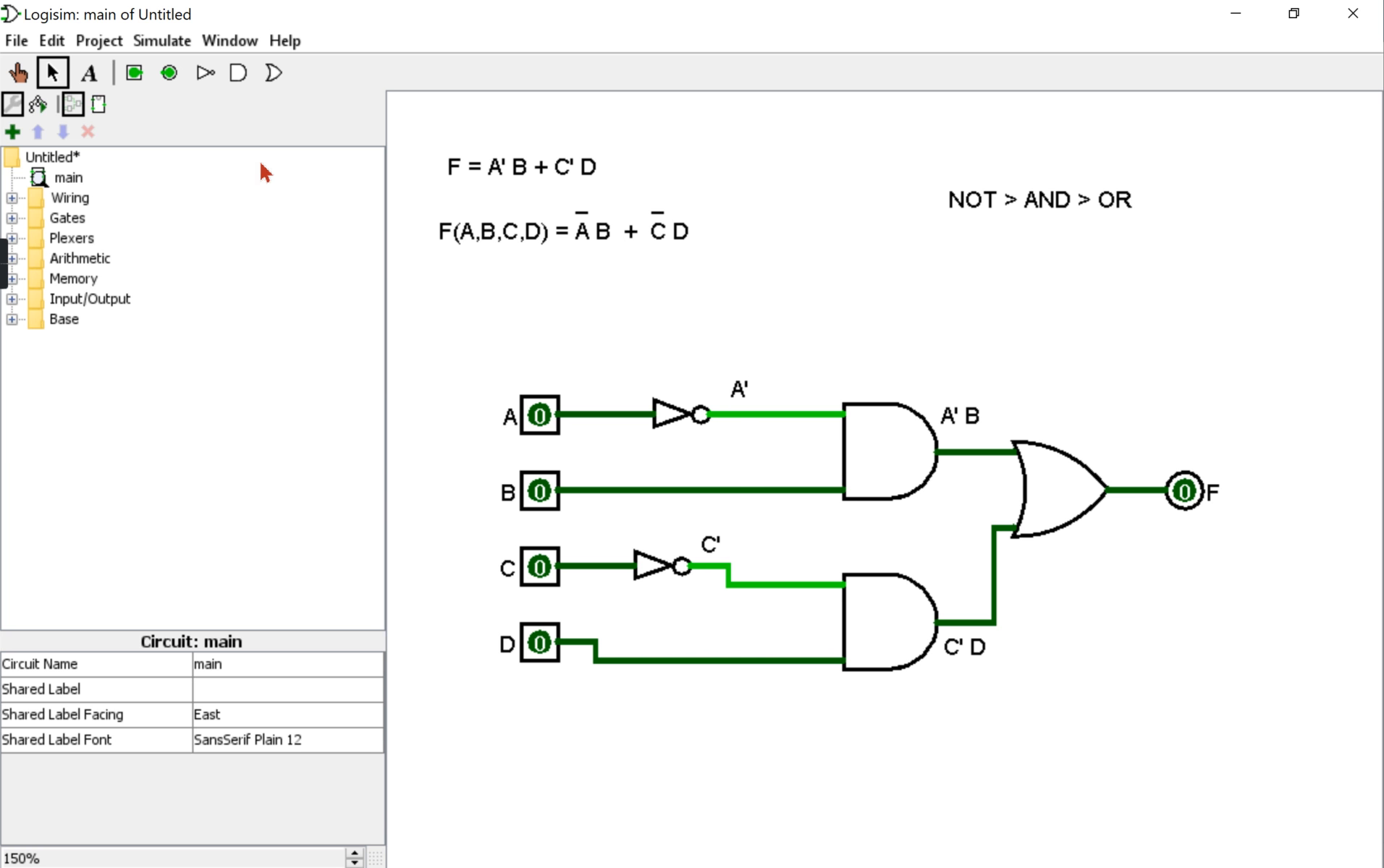
# Toggle input A repeatedly with the Poke tool to check its effect on output F, and return A to 0.
pyautogui.click(16, 75)
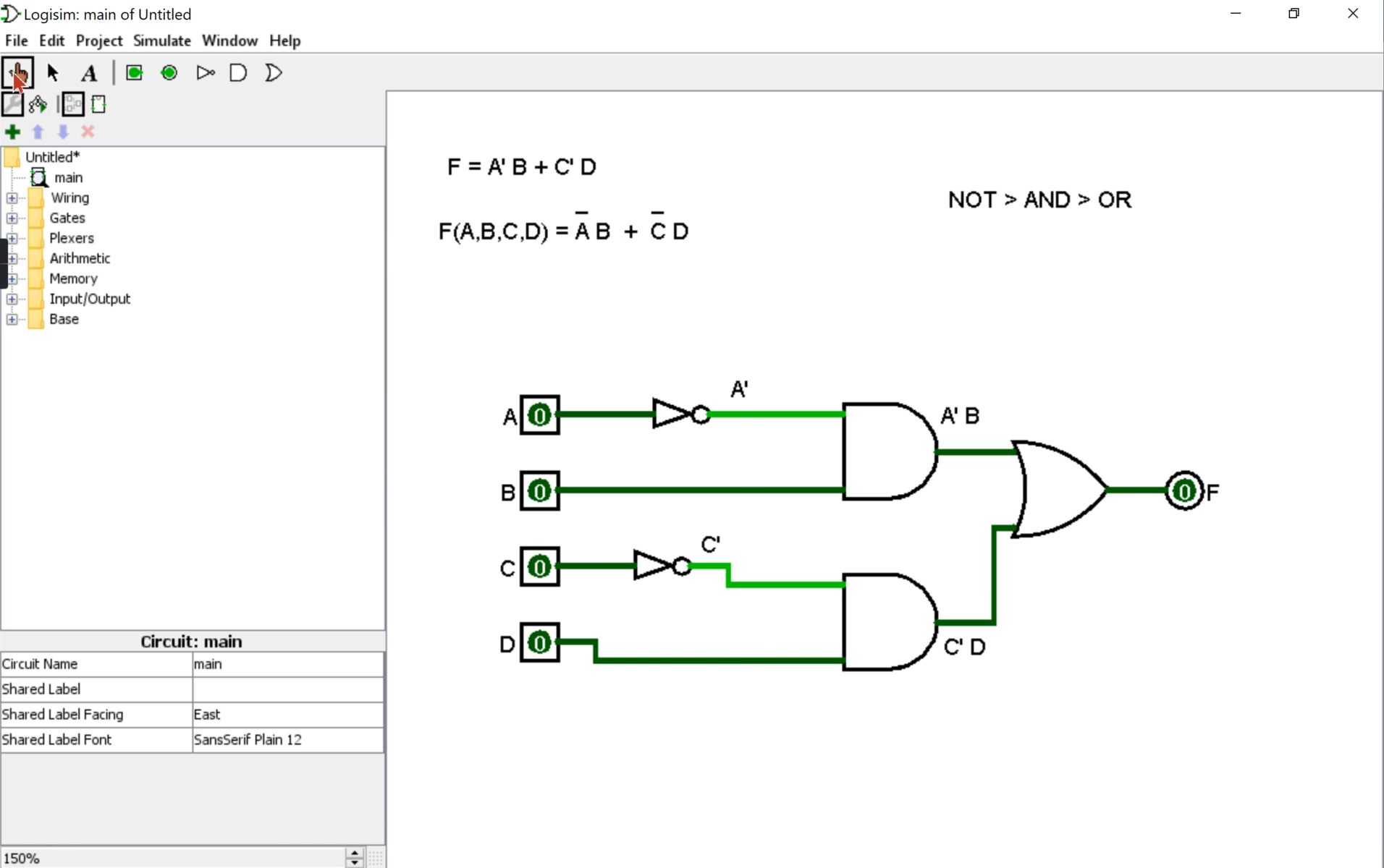
pyautogui.click(540, 431)
pyautogui.click(540, 431)
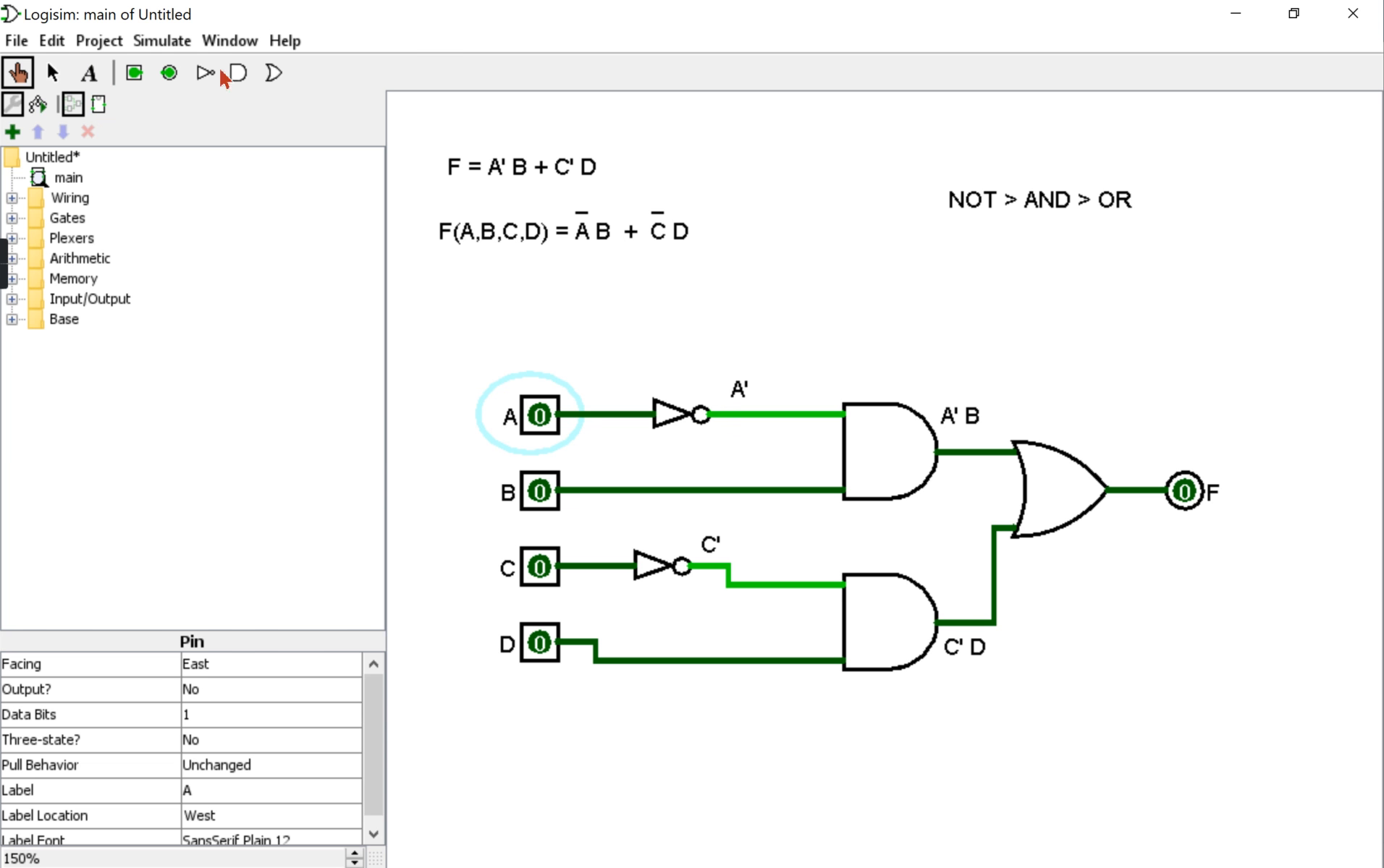
pyautogui.click(160, 42)
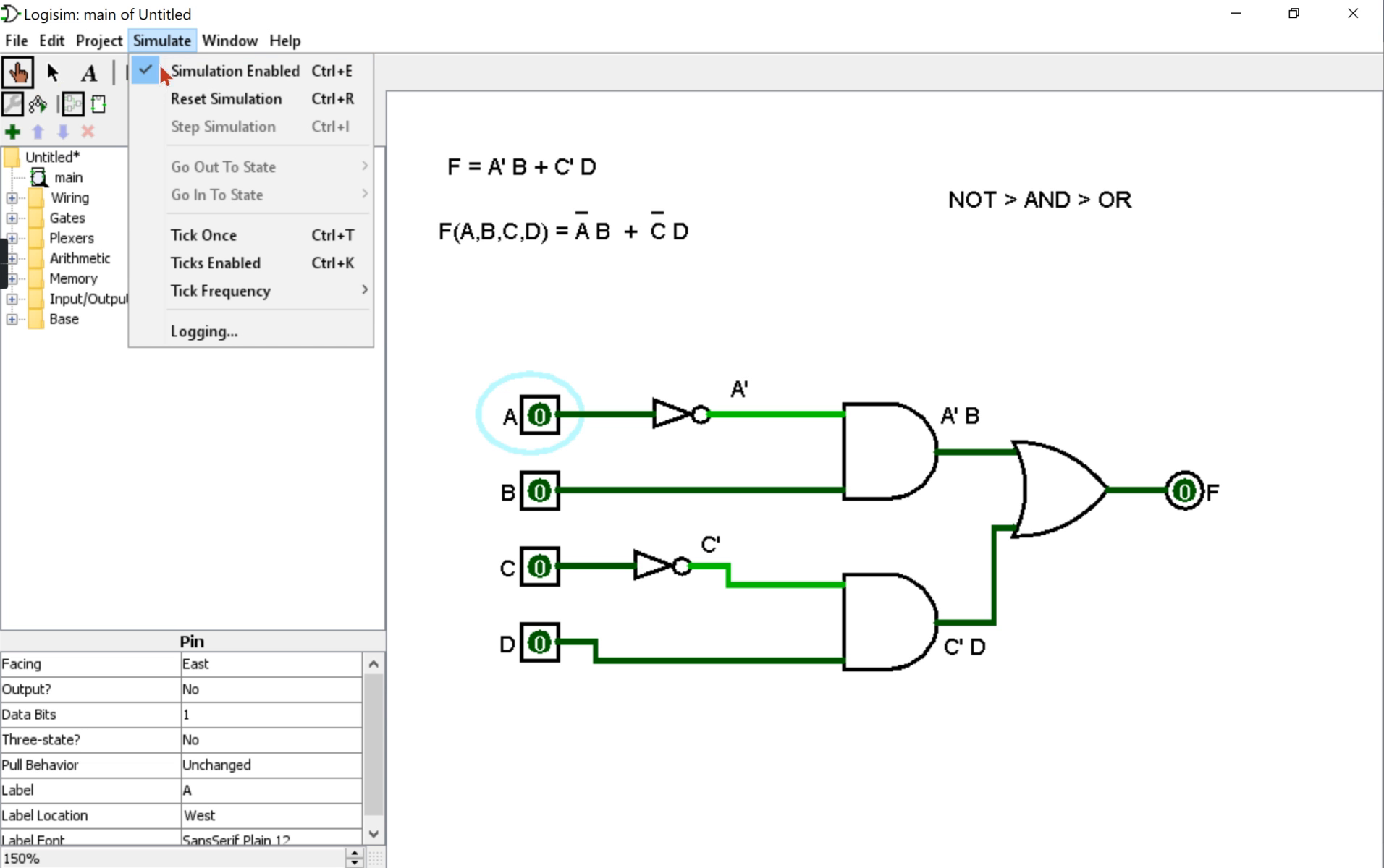
pyautogui.click(285, 40)
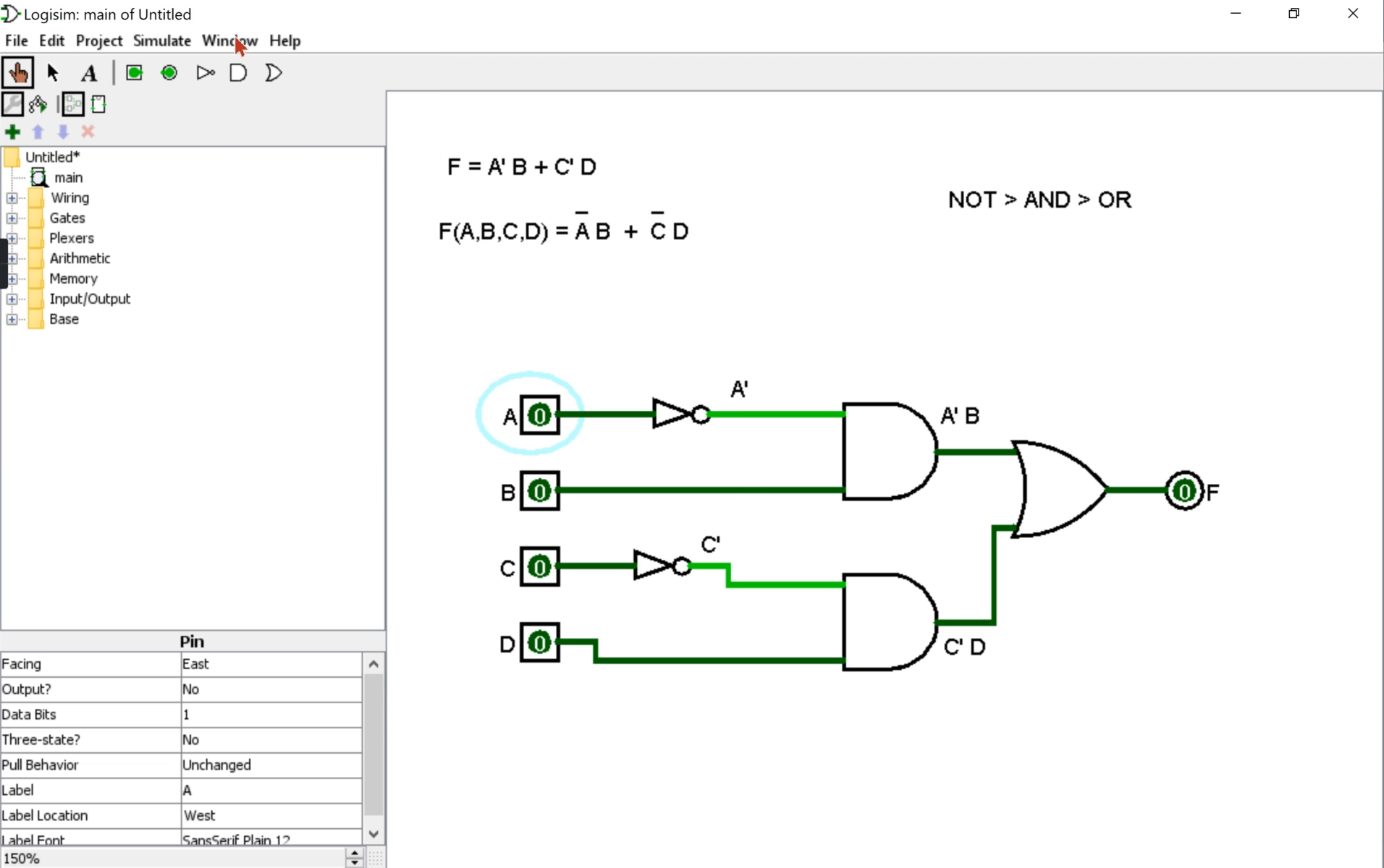
pyautogui.click(547, 428)
pyautogui.click(548, 428)
pyautogui.click(548, 428)
pyautogui.click(548, 428)
pyautogui.click(548, 429)
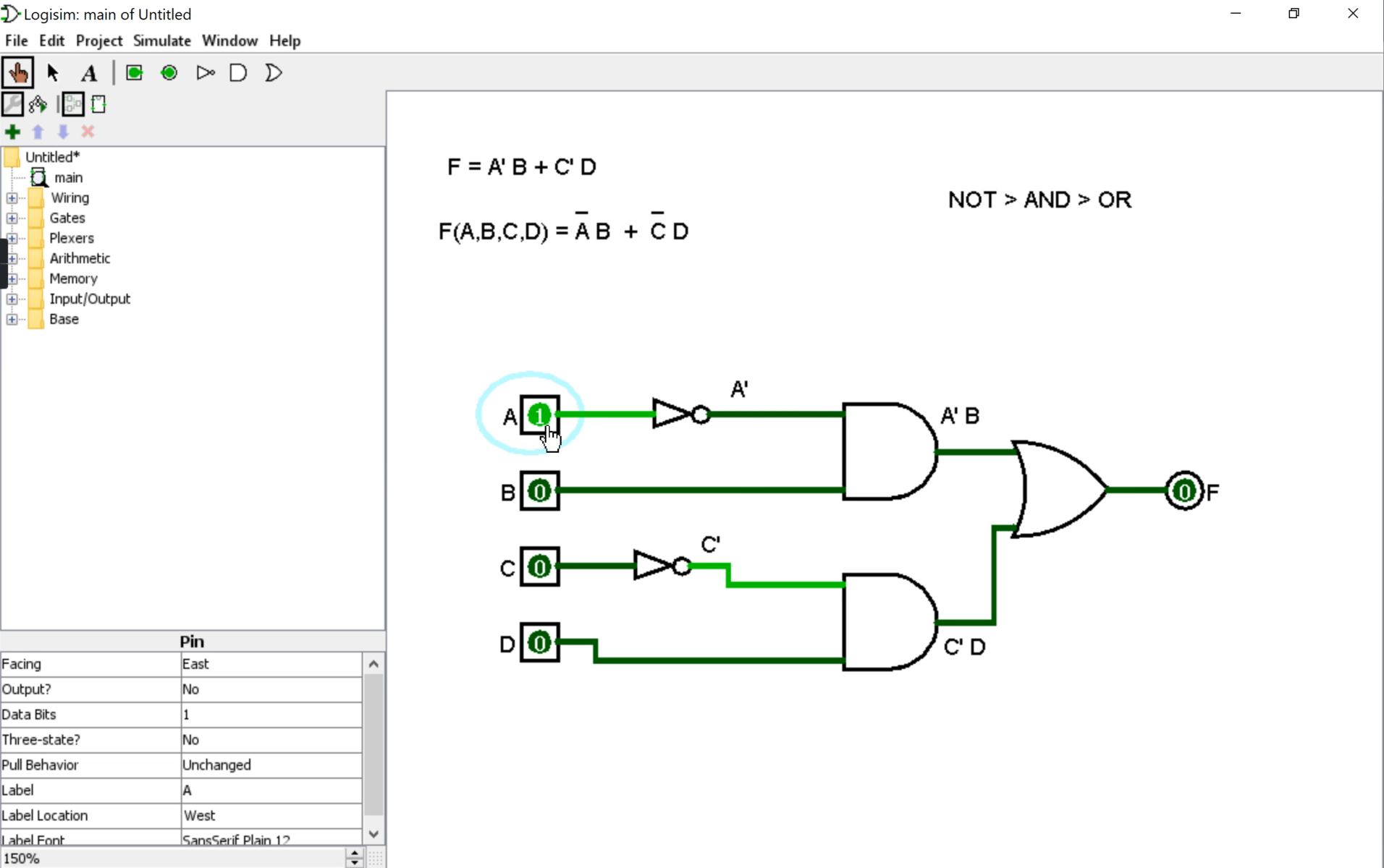
pyautogui.click(1182, 496)
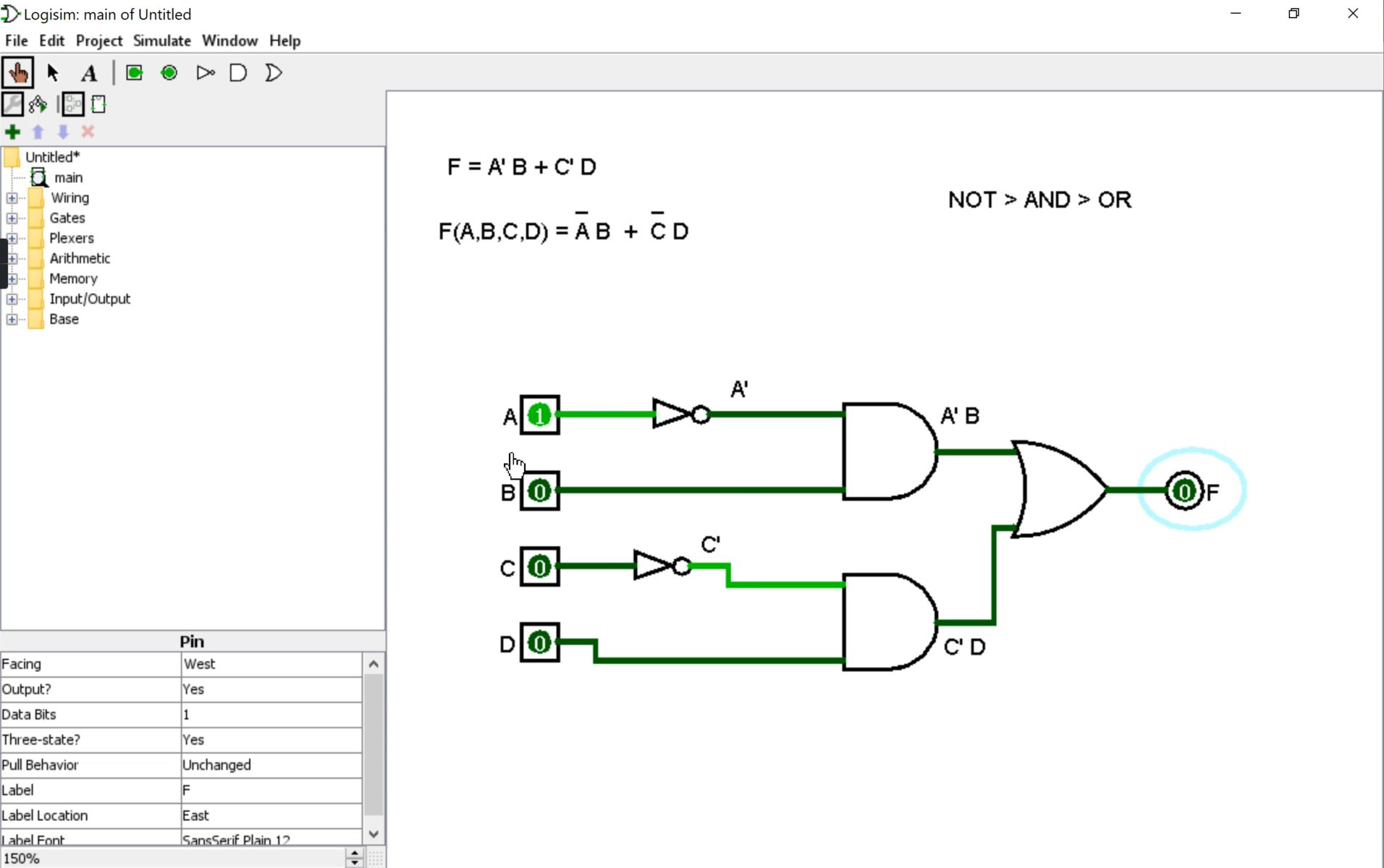
pyautogui.click(536, 418)
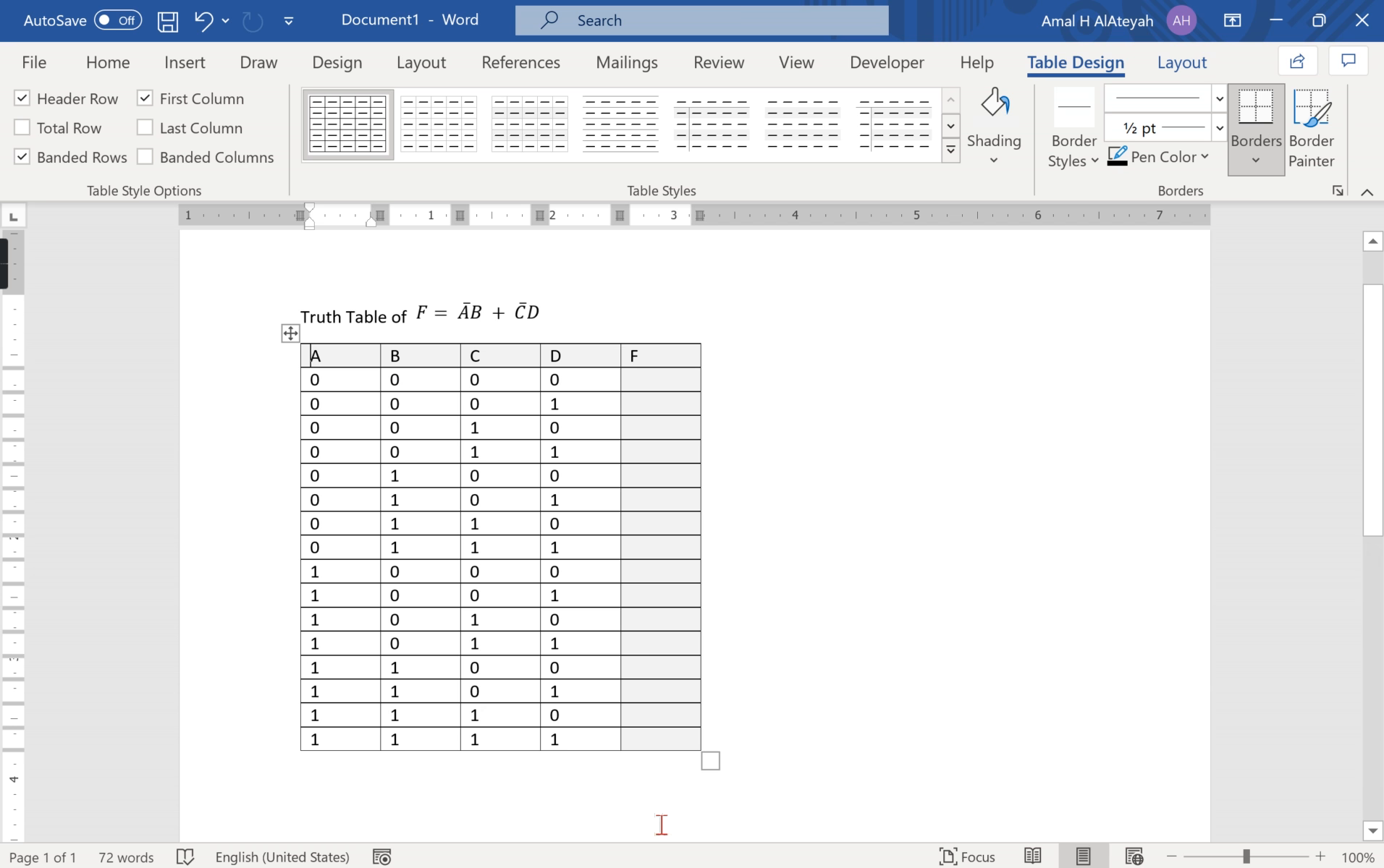
# Switch to Word and enter 0 for F in the truth table row where A, B, C and D are all 0.
pyautogui.hotkey('alt', 'Tab')
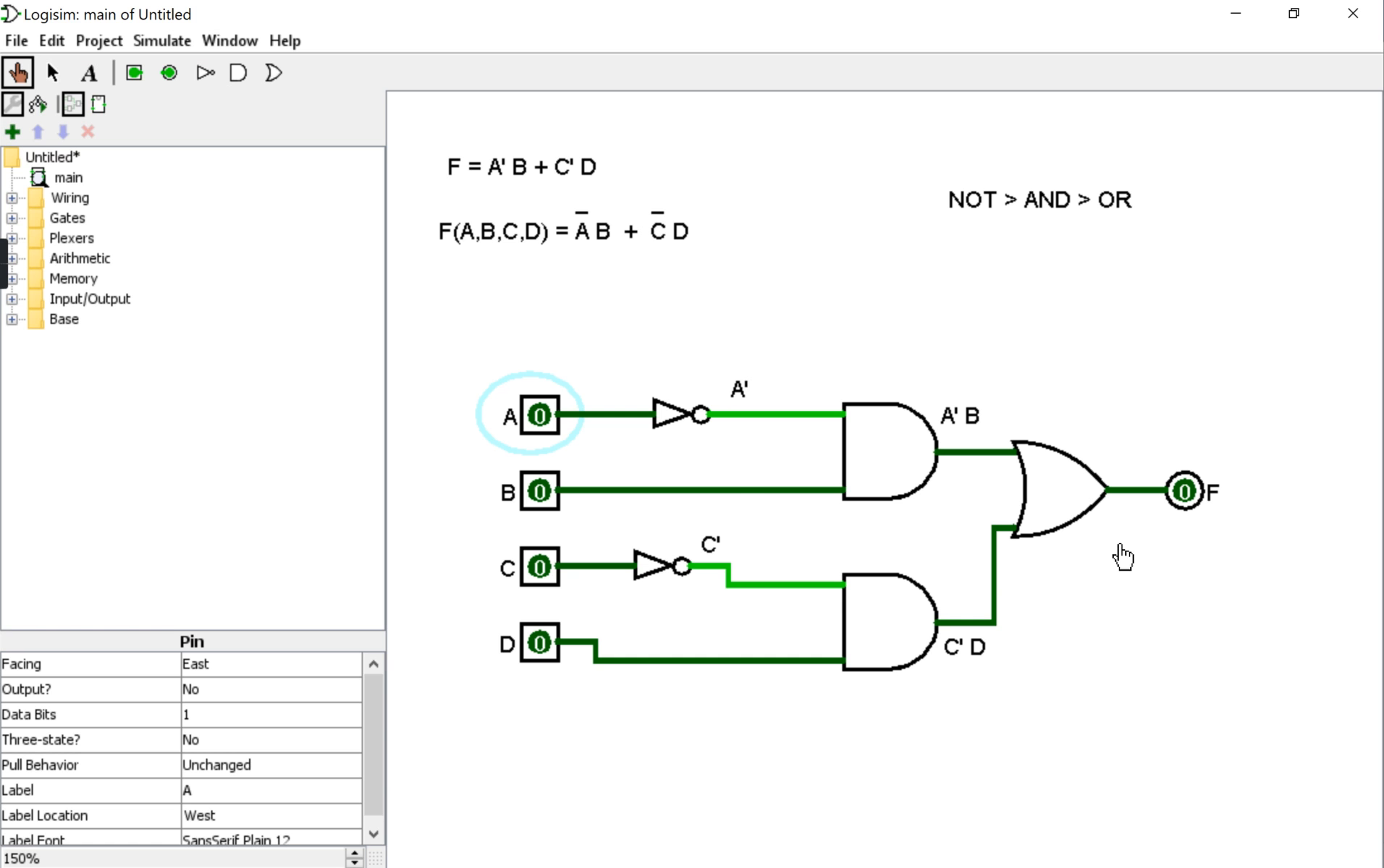
pyautogui.hotkey('alt', 'Tab')
pyautogui.click(658, 381)
pyautogui.write('0')
pyautogui.hotkey('alt', 'Tab')
pyautogui.hotkey('alt', 'Tab')
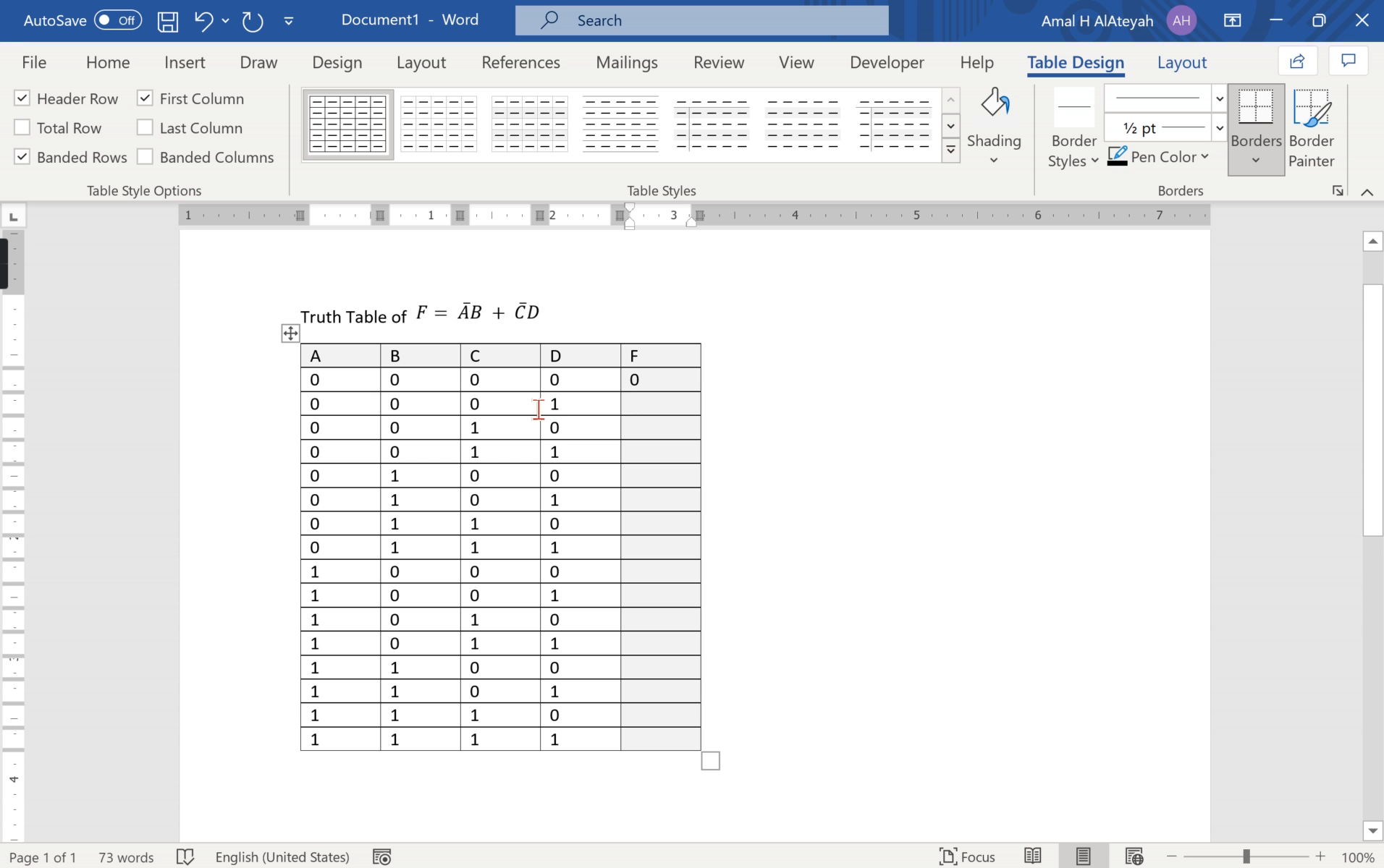
# Set input D to 1 in Logisim and enter 1 for F in the Word table's 0 0 0 1 row.
pyautogui.click(720, 867)
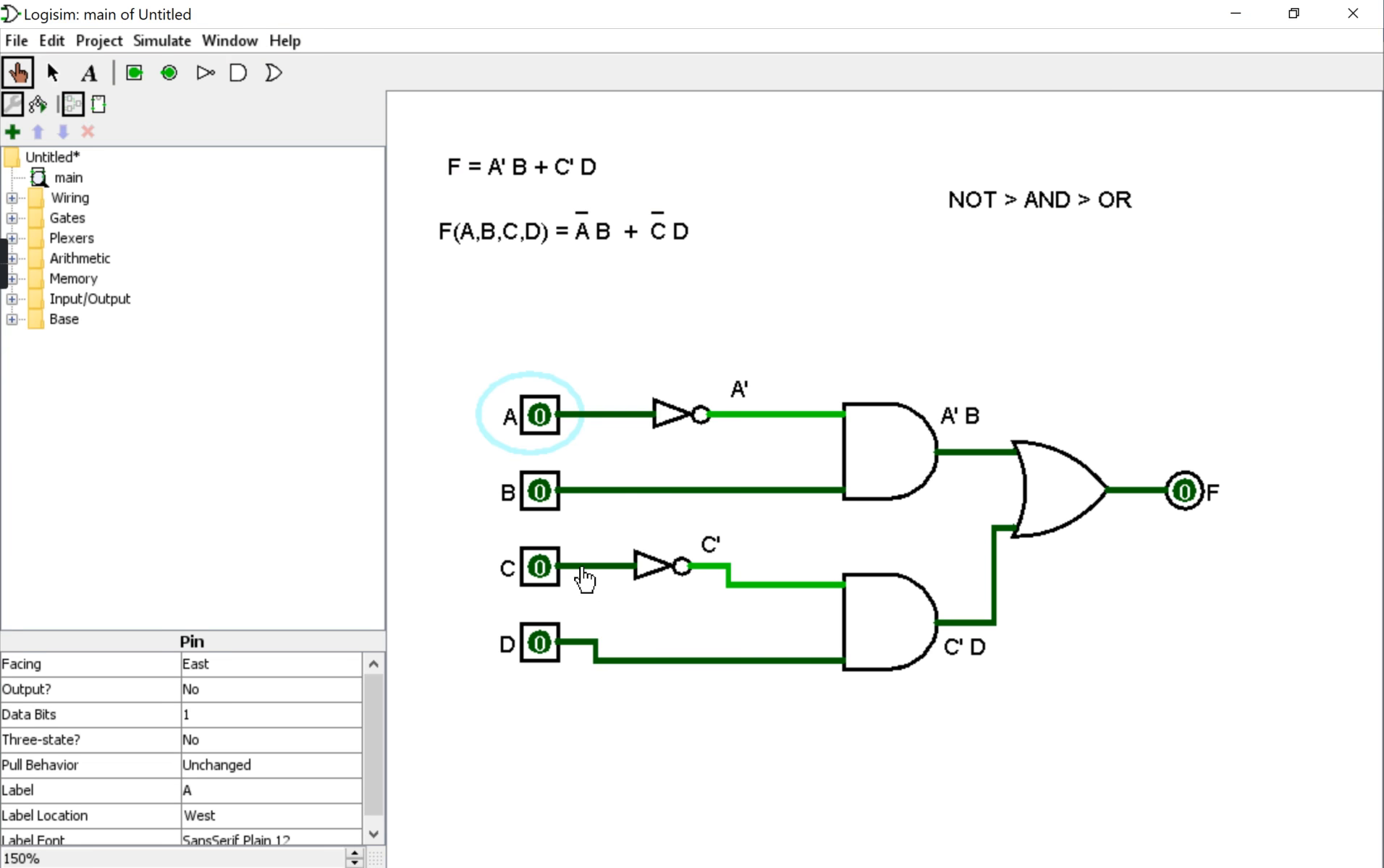
pyautogui.click(545, 646)
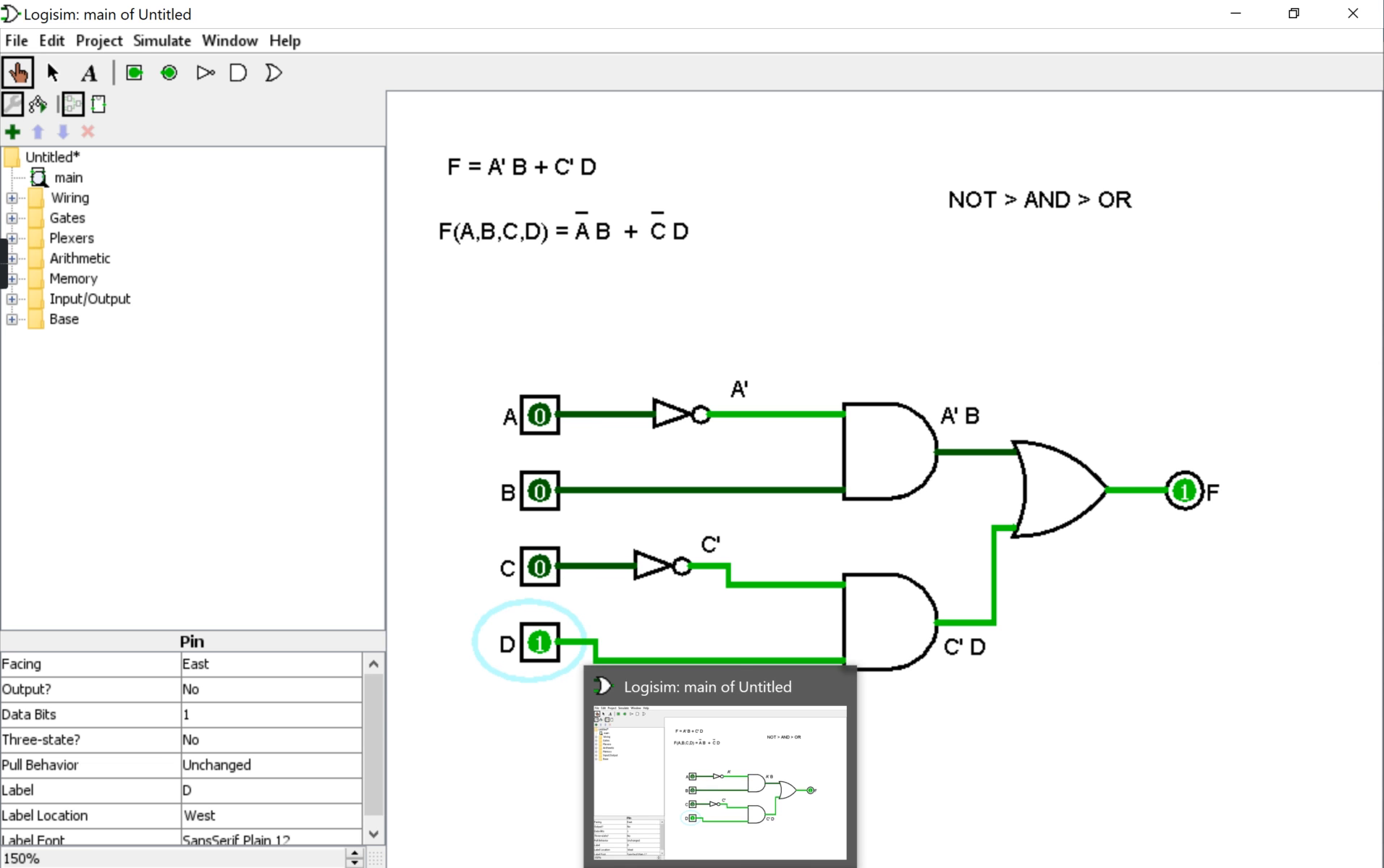
pyautogui.click(720, 867)
pyautogui.write('1')
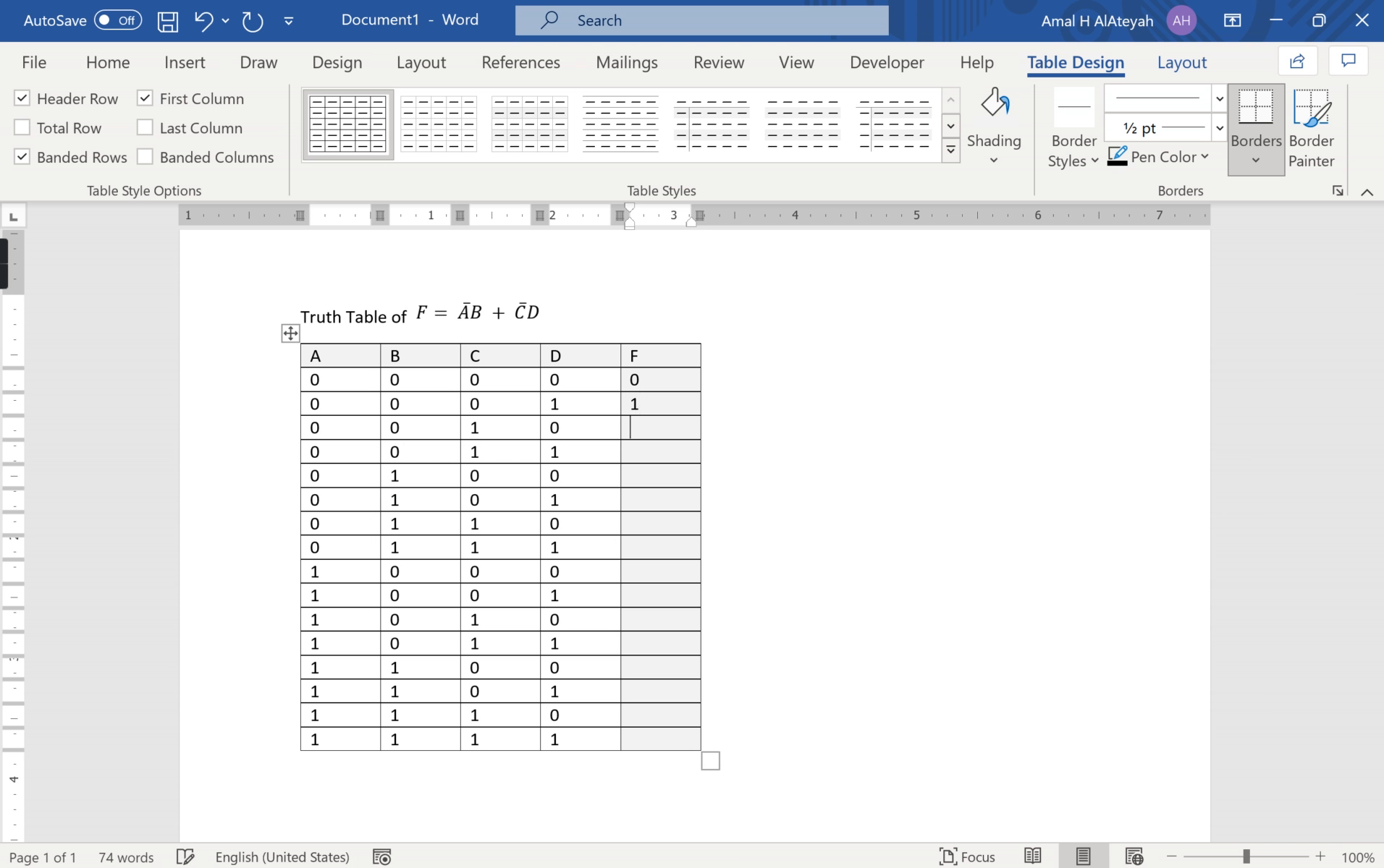
# Set input C to 1 and D to 0 in Logisim, and enter 0 for F in the Word table's 0 0 1 0 row.
pyautogui.moveTo(576, 434); pyautogui.dragTo(347, 434)
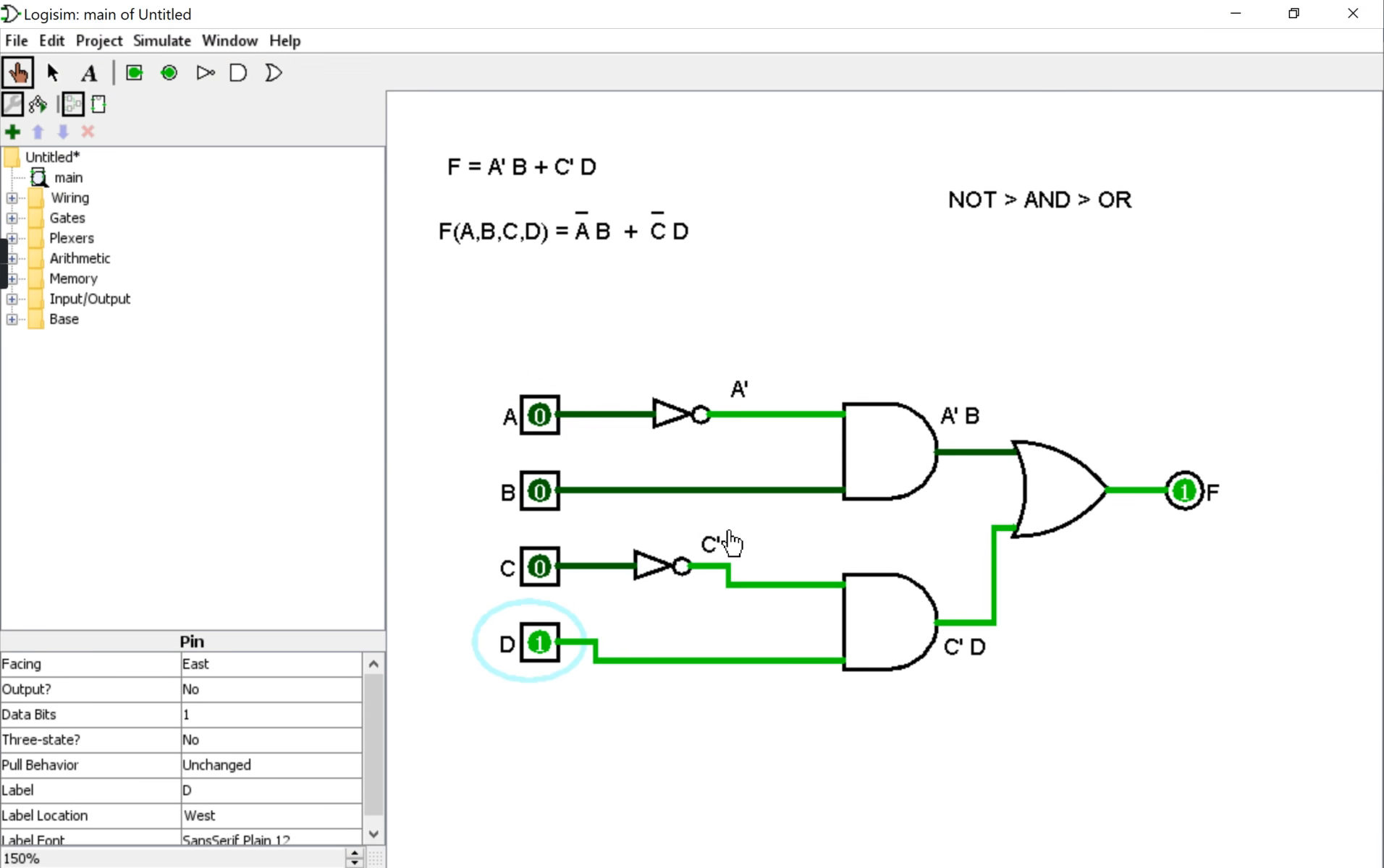
pyautogui.click(550, 572)
pyautogui.click(541, 643)
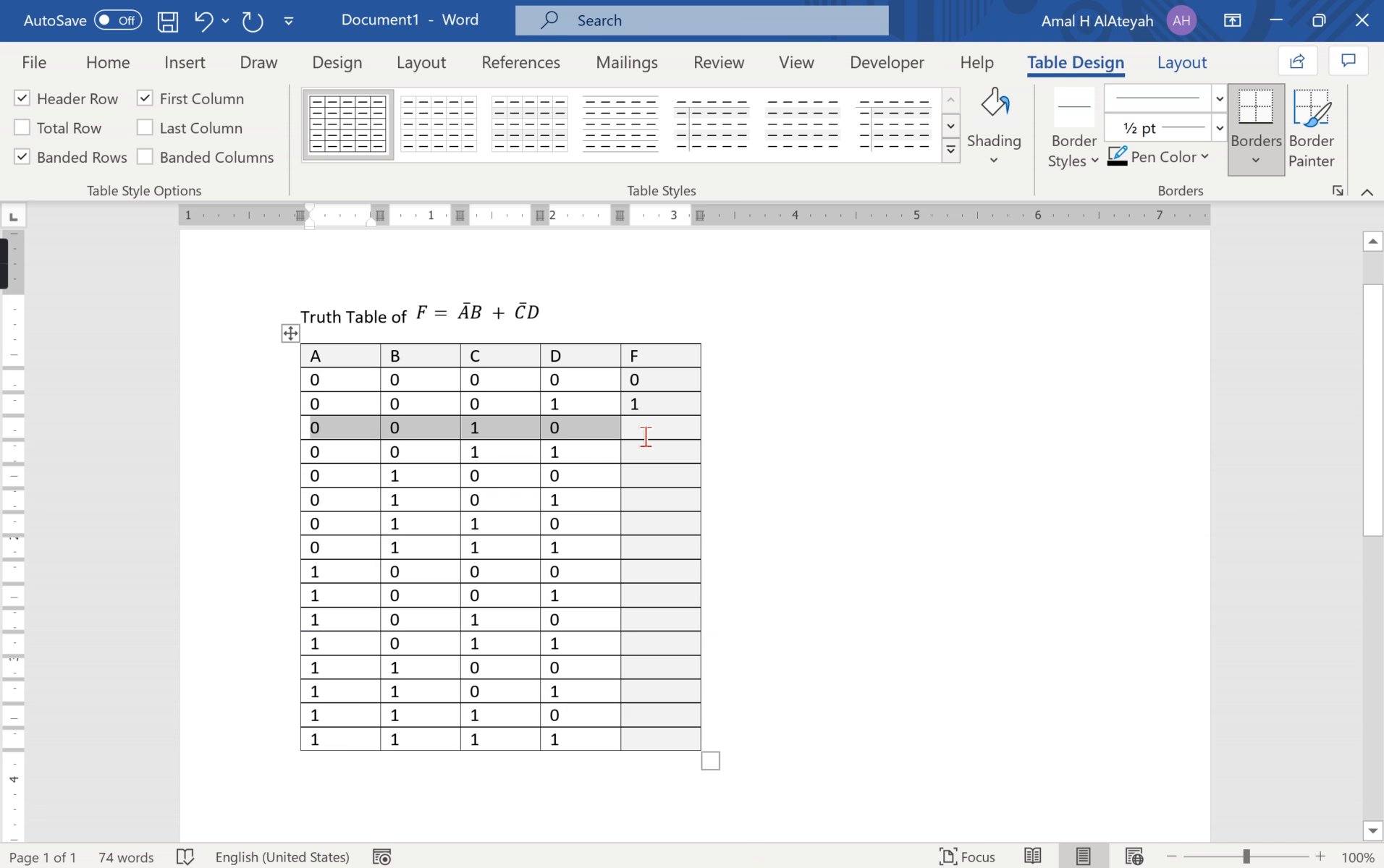
pyautogui.click(646, 437)
pyautogui.write('0')
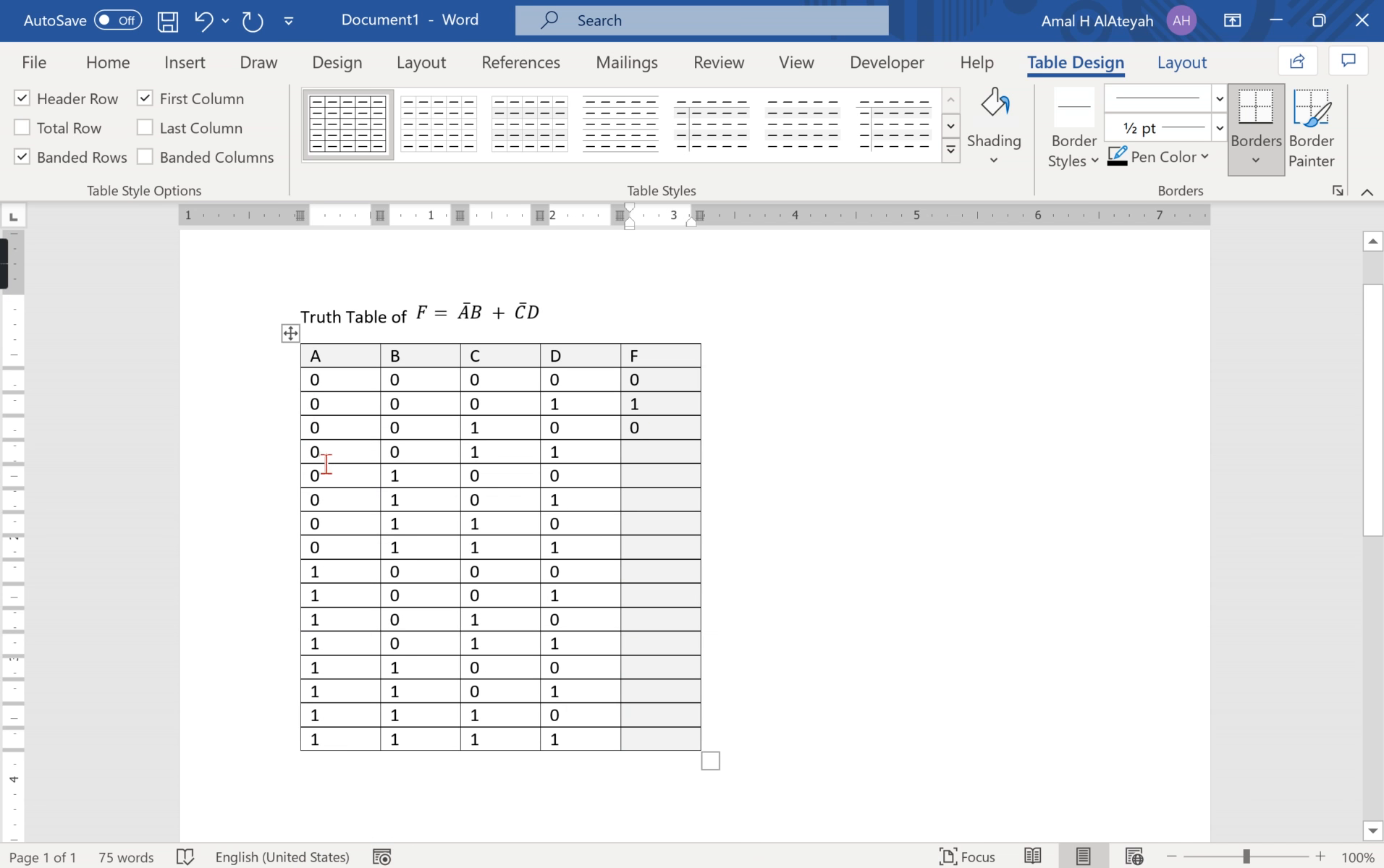
# Set input D to 1 in Logisim and enter 0 for F in the Word table's 0 0 1 1 row.
pyautogui.moveTo(326, 459); pyautogui.dragTo(569, 453)
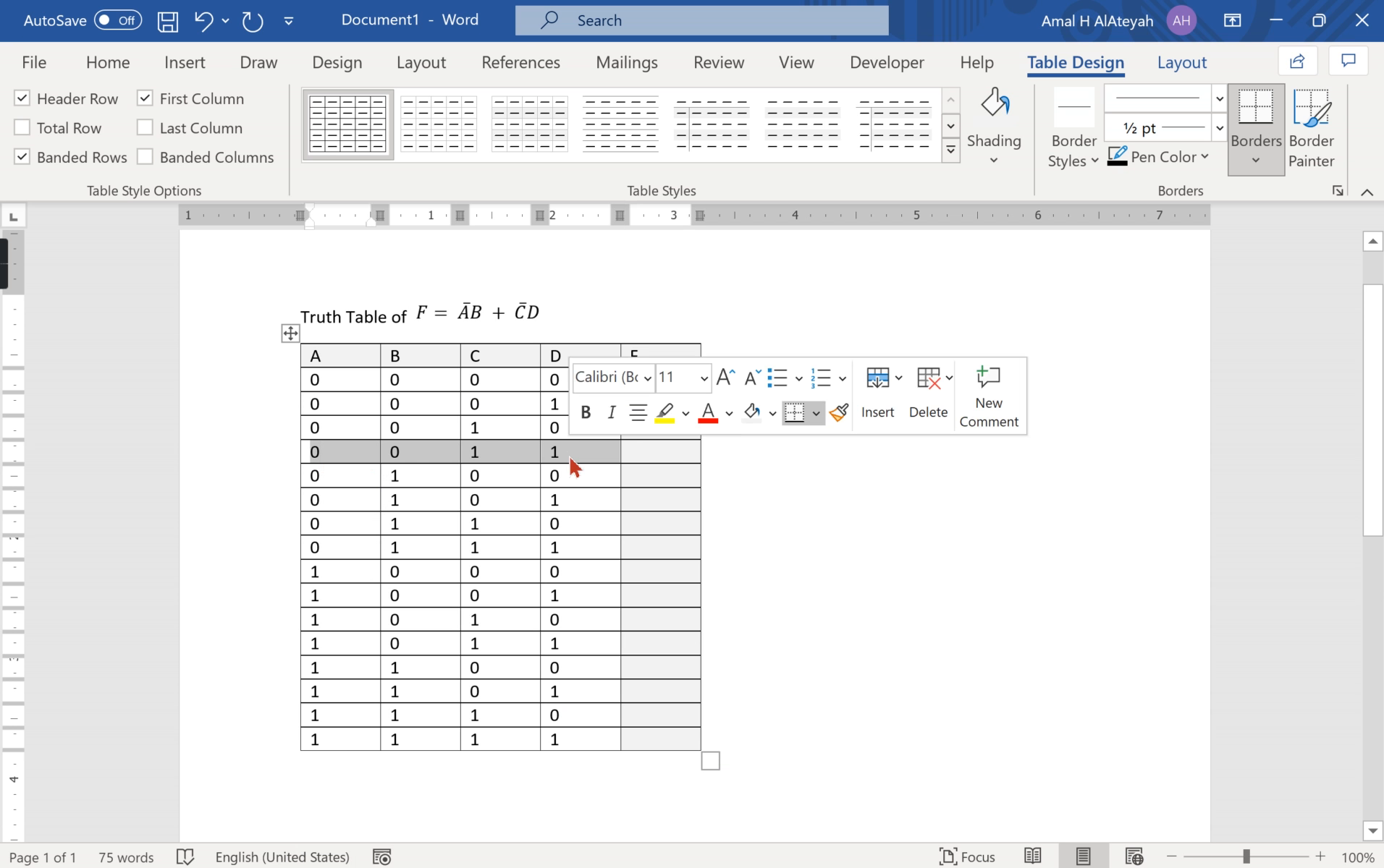
pyautogui.click(651, 463)
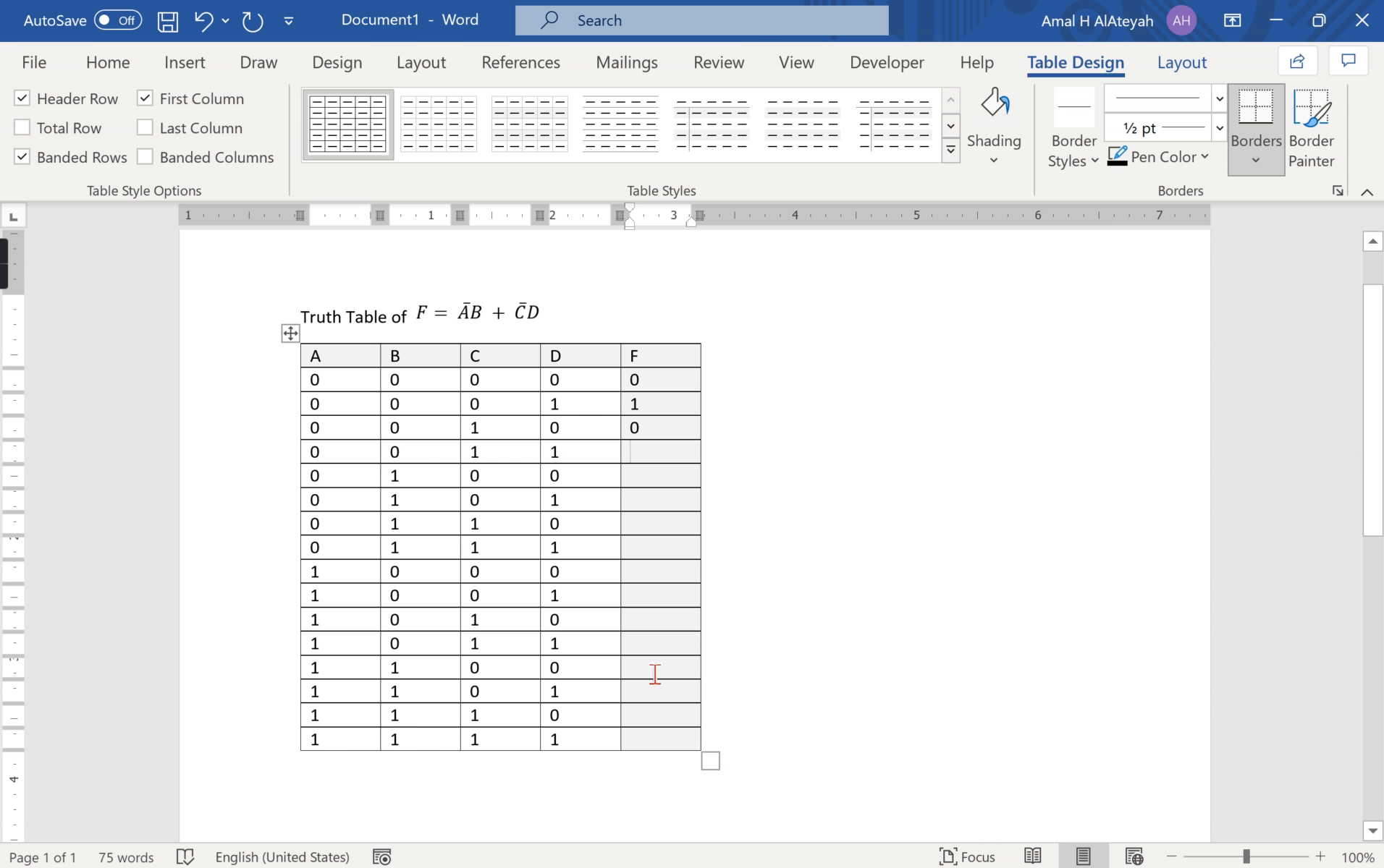
pyautogui.click(662, 867)
pyautogui.click(549, 648)
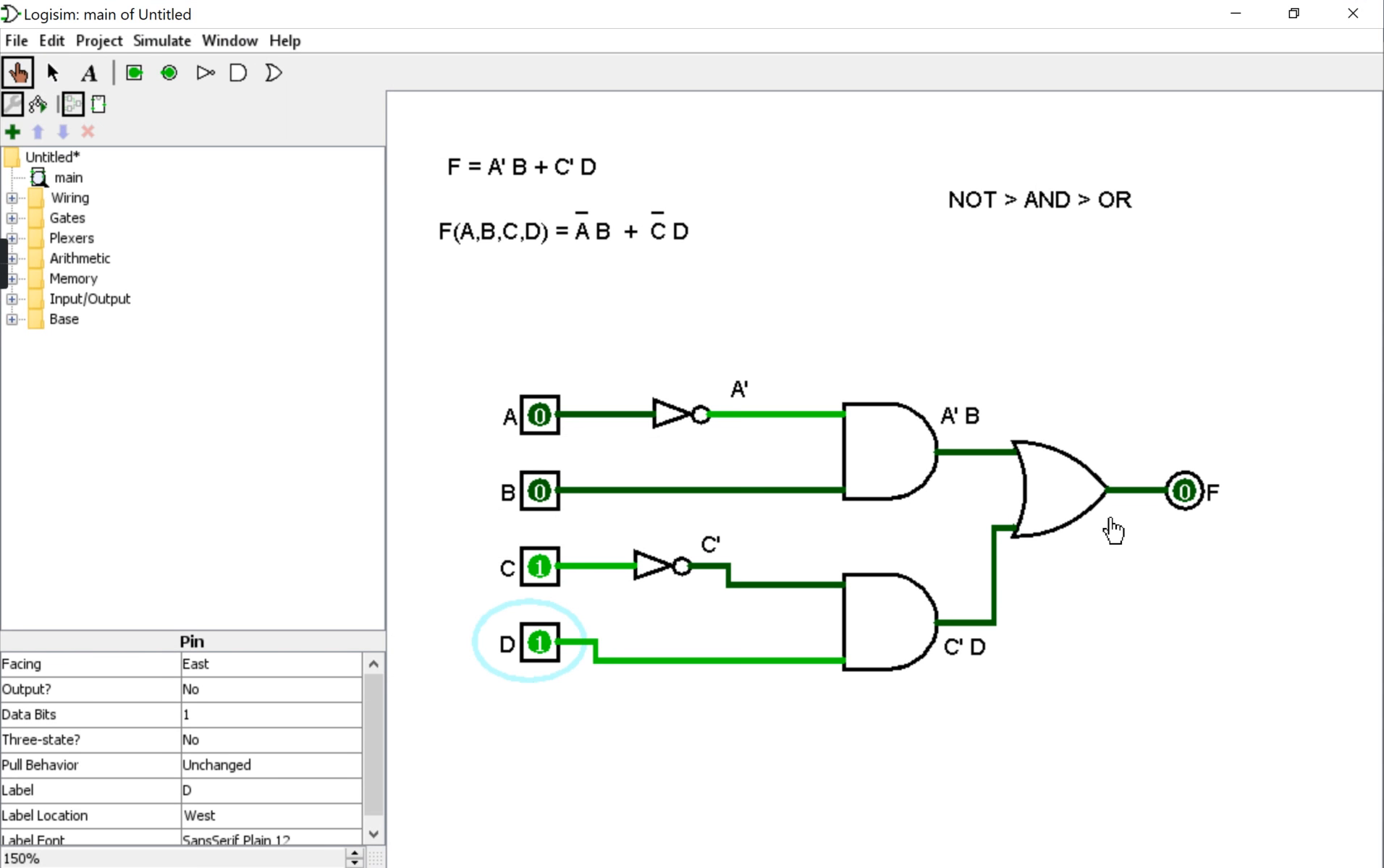
pyautogui.click(738, 867)
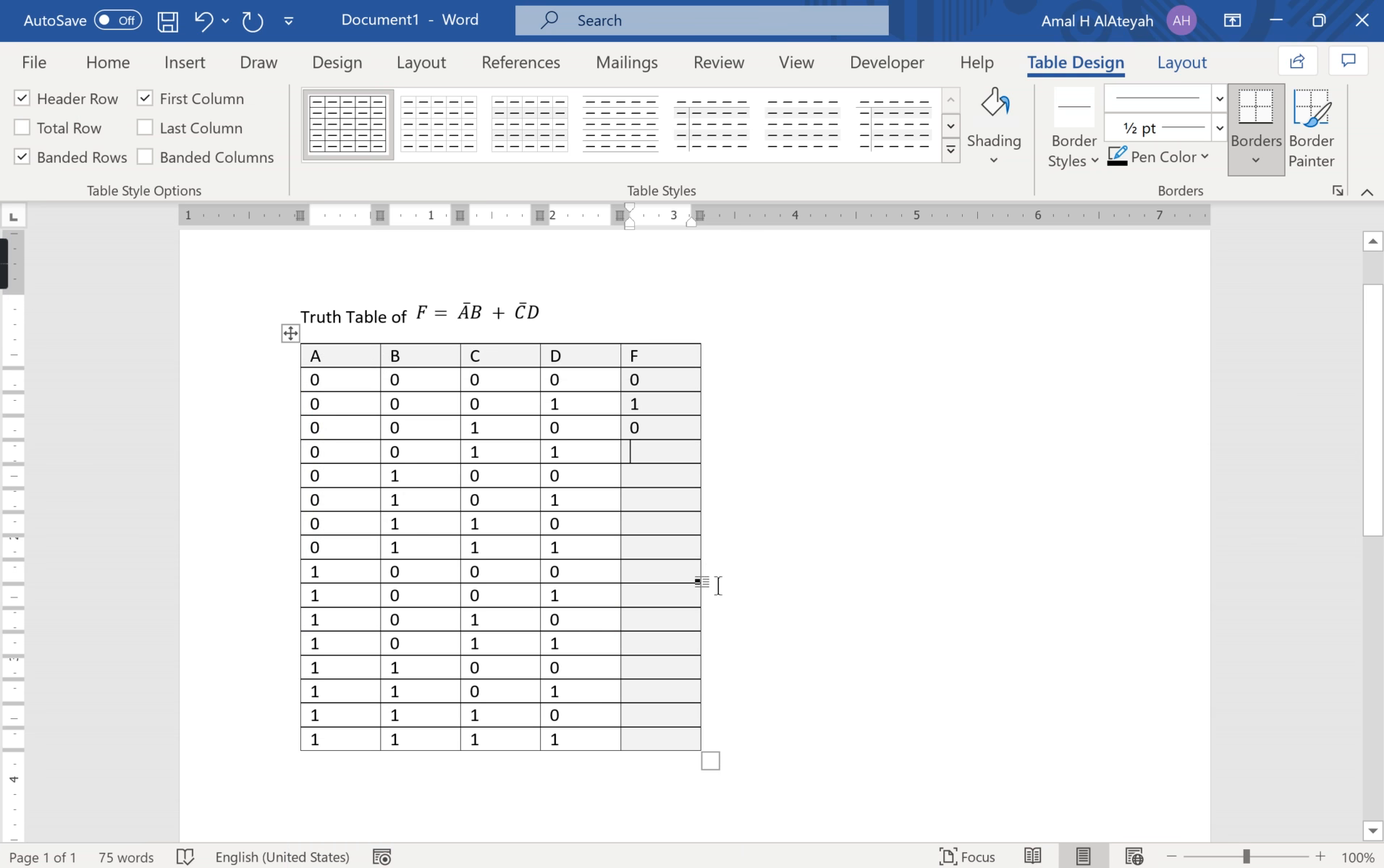
pyautogui.write('0')
# Simulate input combinations 0 1 0 0 and 0 1 0 1 in Logisim, and enter 1 for F in both matching Word table rows.
pyautogui.hotkey('alt', 'Tab')
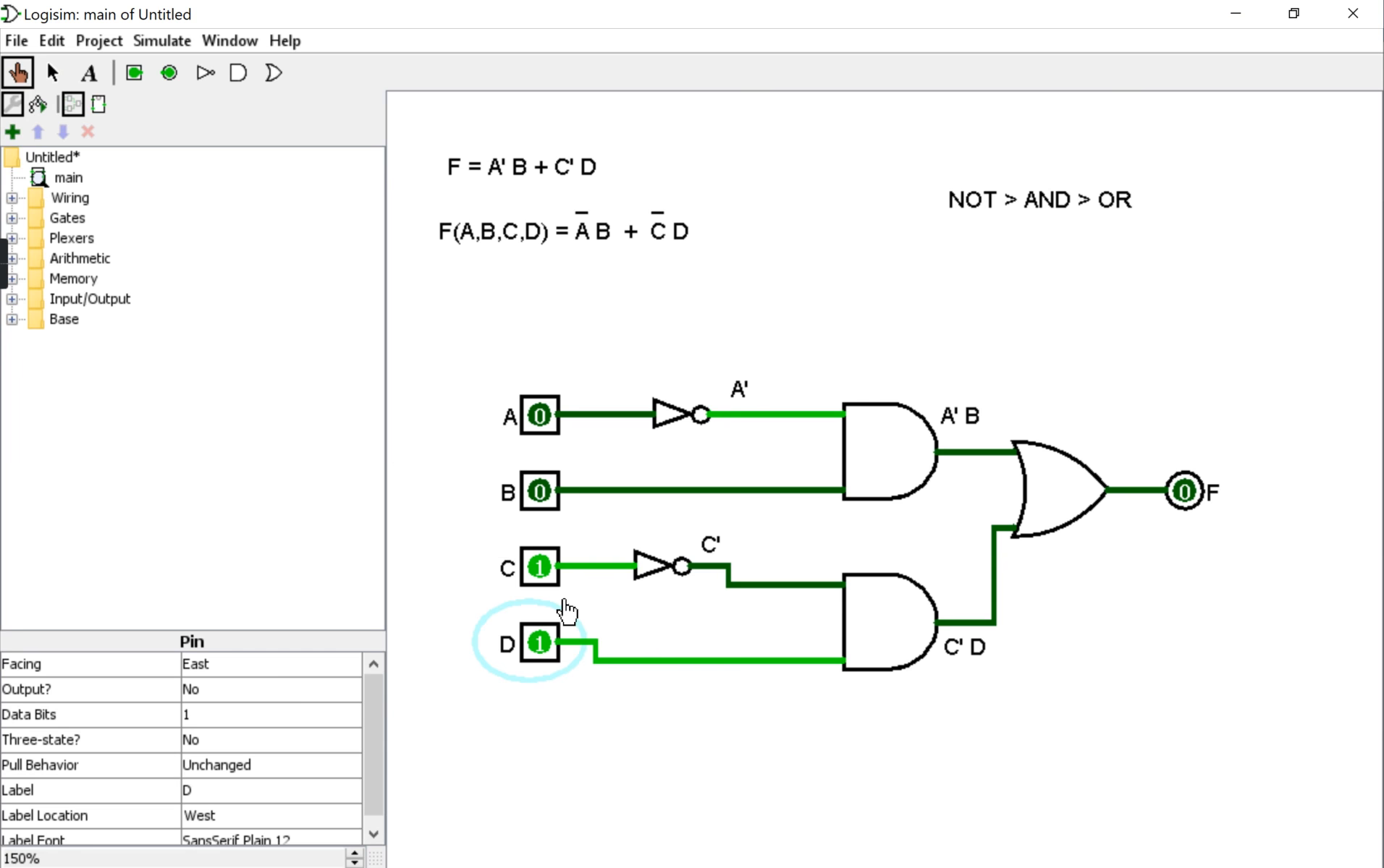
pyautogui.click(545, 504)
pyautogui.click(545, 576)
pyautogui.click(537, 655)
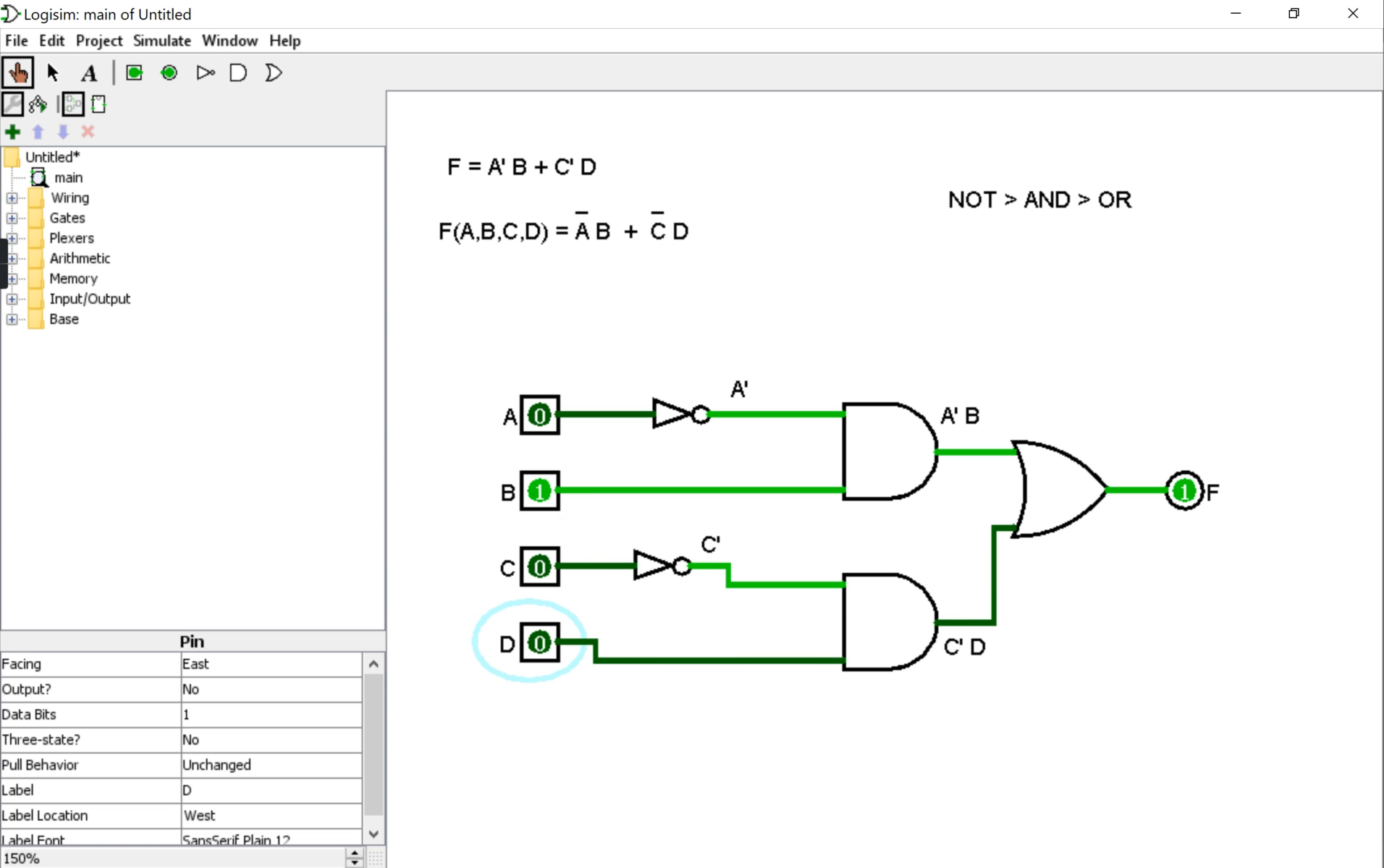
pyautogui.click(724, 867)
pyautogui.write('1')
pyautogui.click(544, 644)
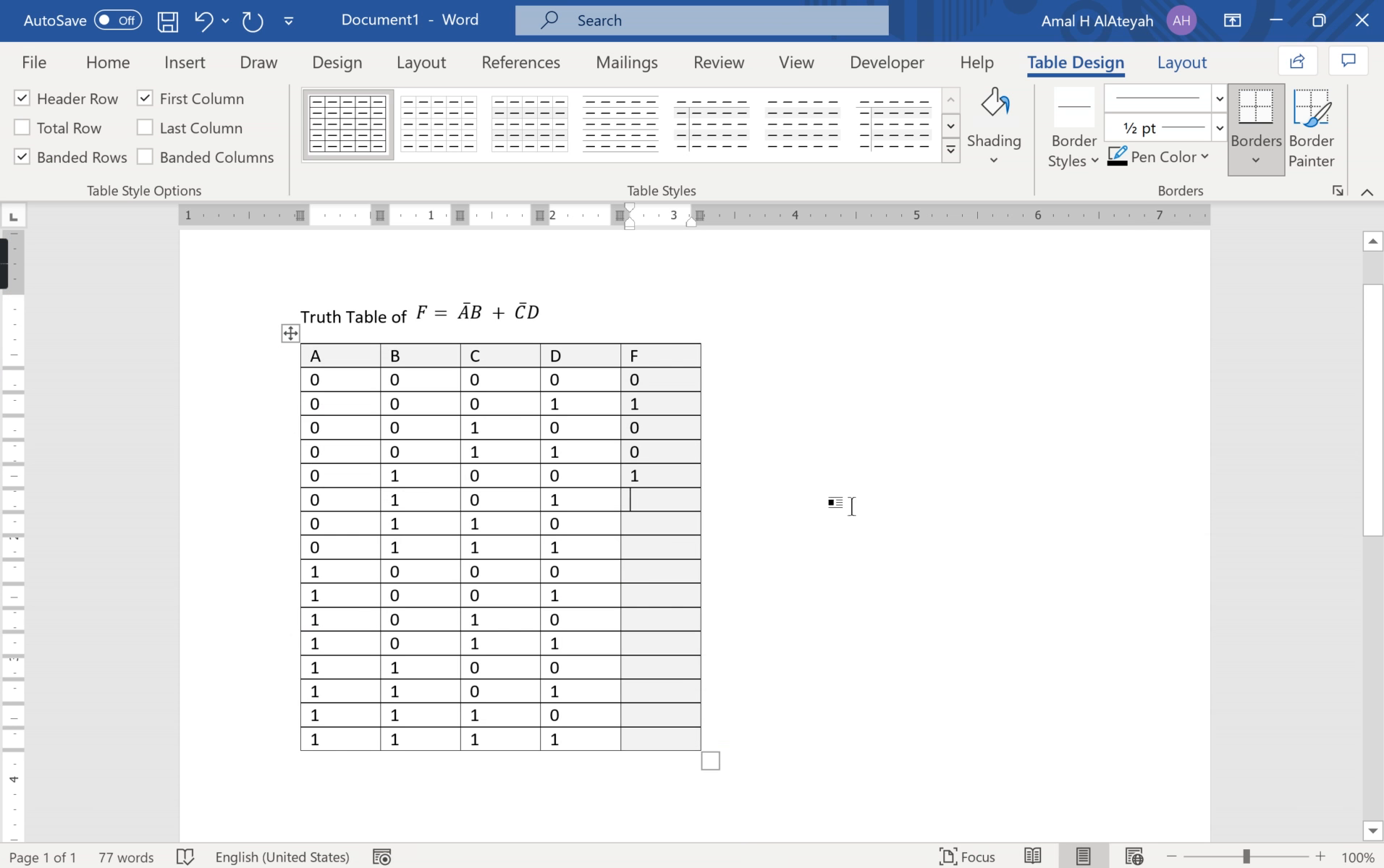
pyautogui.write('1')
# Set inputs C and A to 1 in Logisim and enter 0 for F in the Word table's 1 1 1 1 row.
pyautogui.click(626, 744)
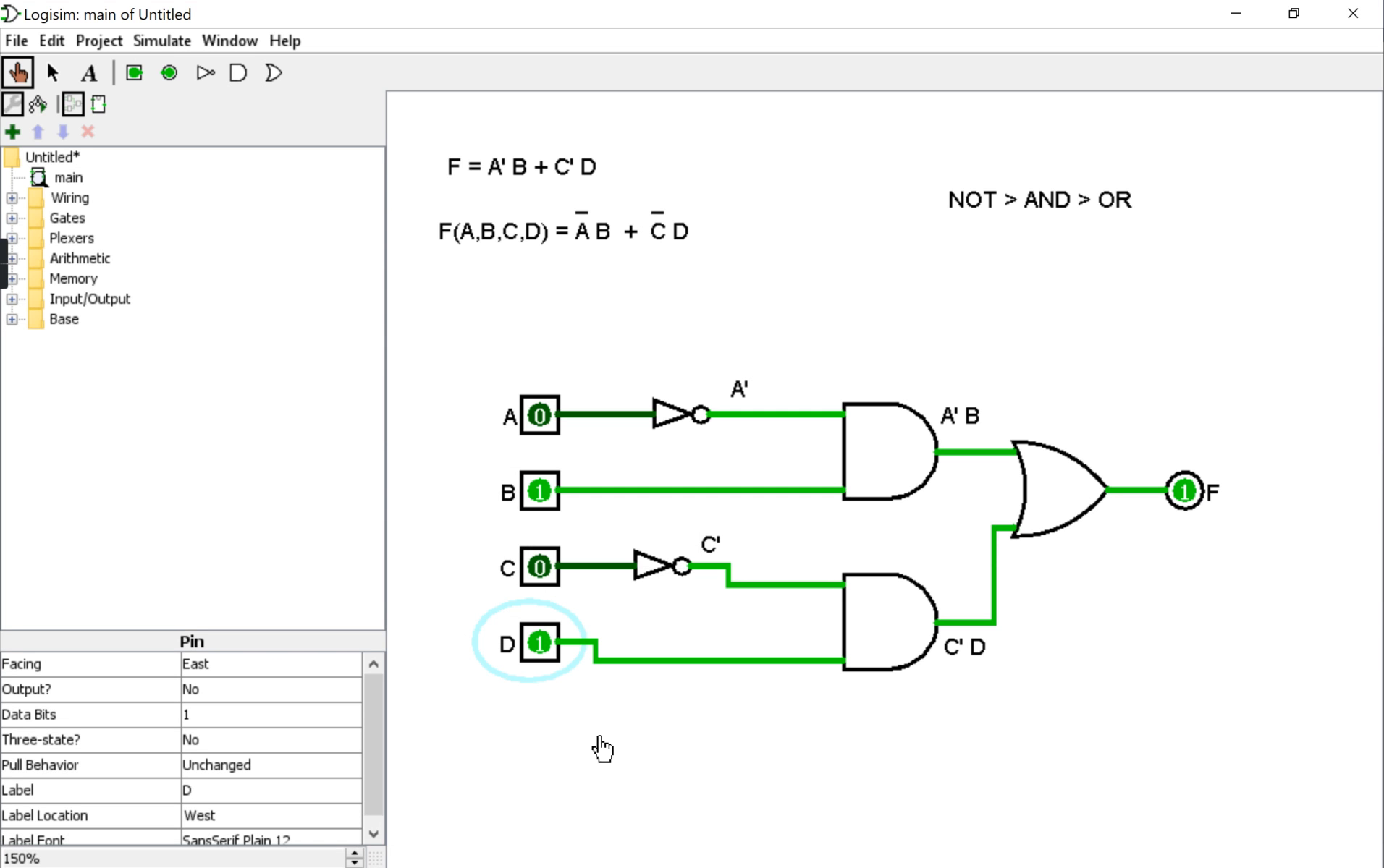
pyautogui.click(537, 570)
pyautogui.click(539, 417)
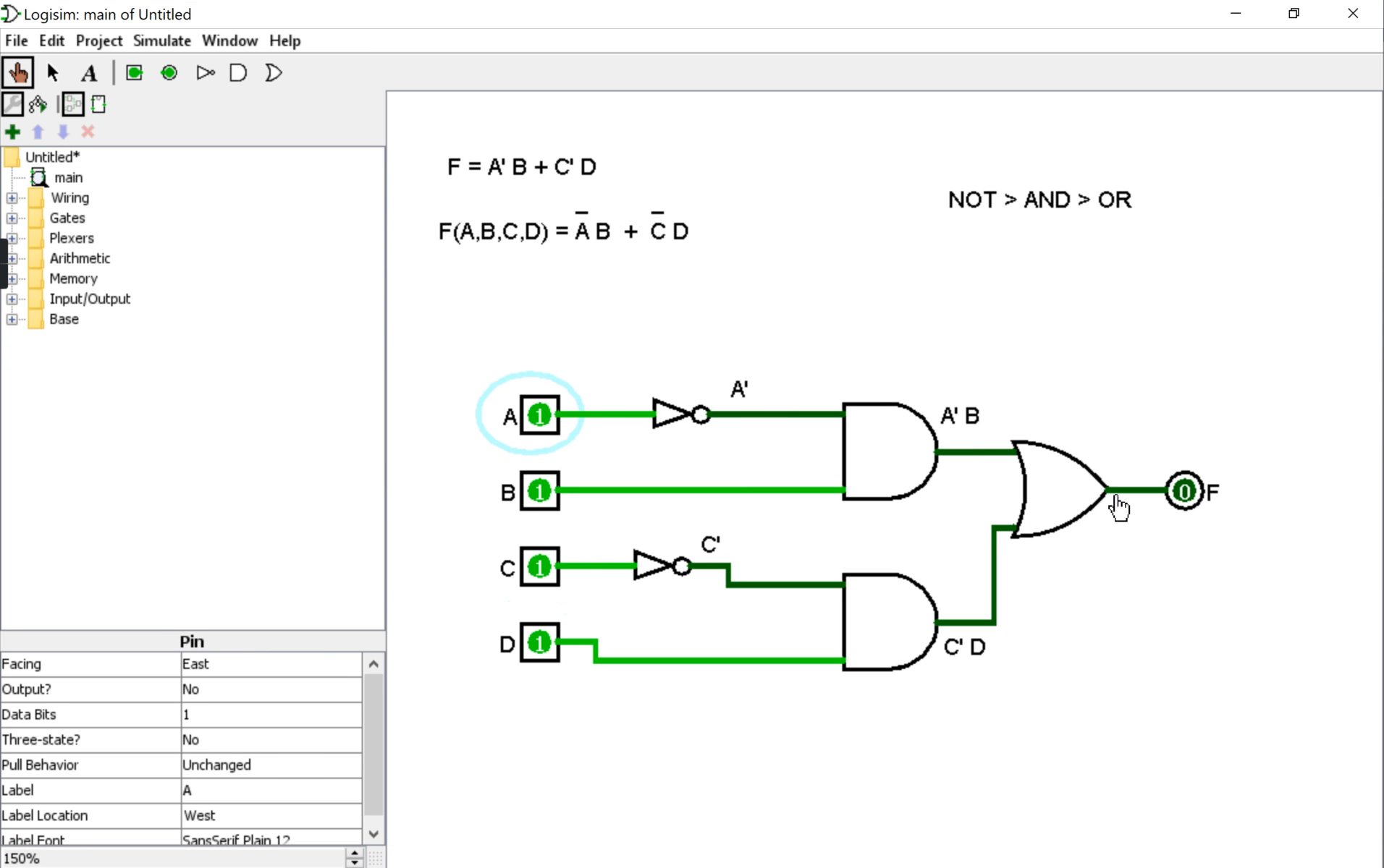
pyautogui.click(687, 867)
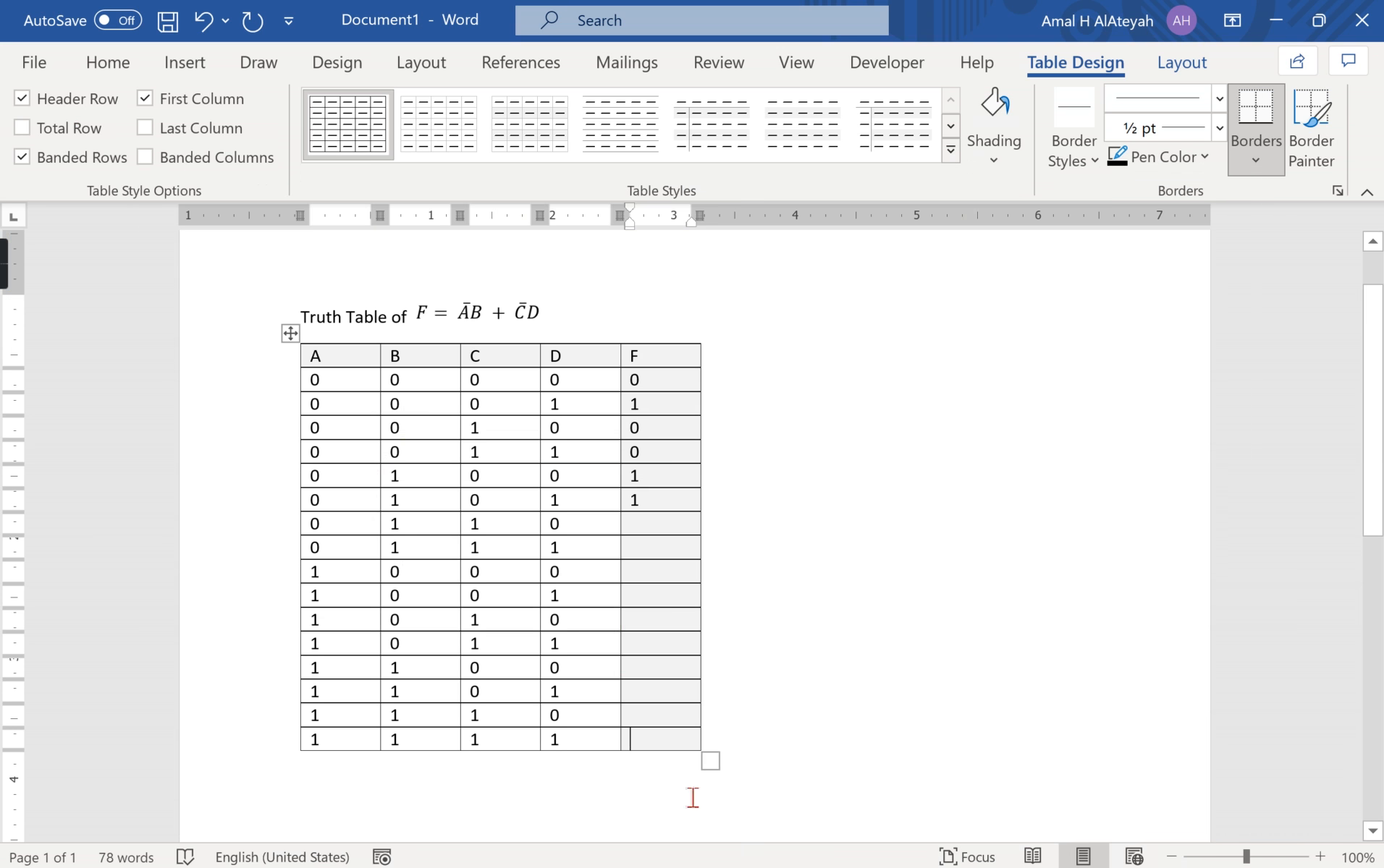
pyautogui.click(660, 740)
pyautogui.write('0')
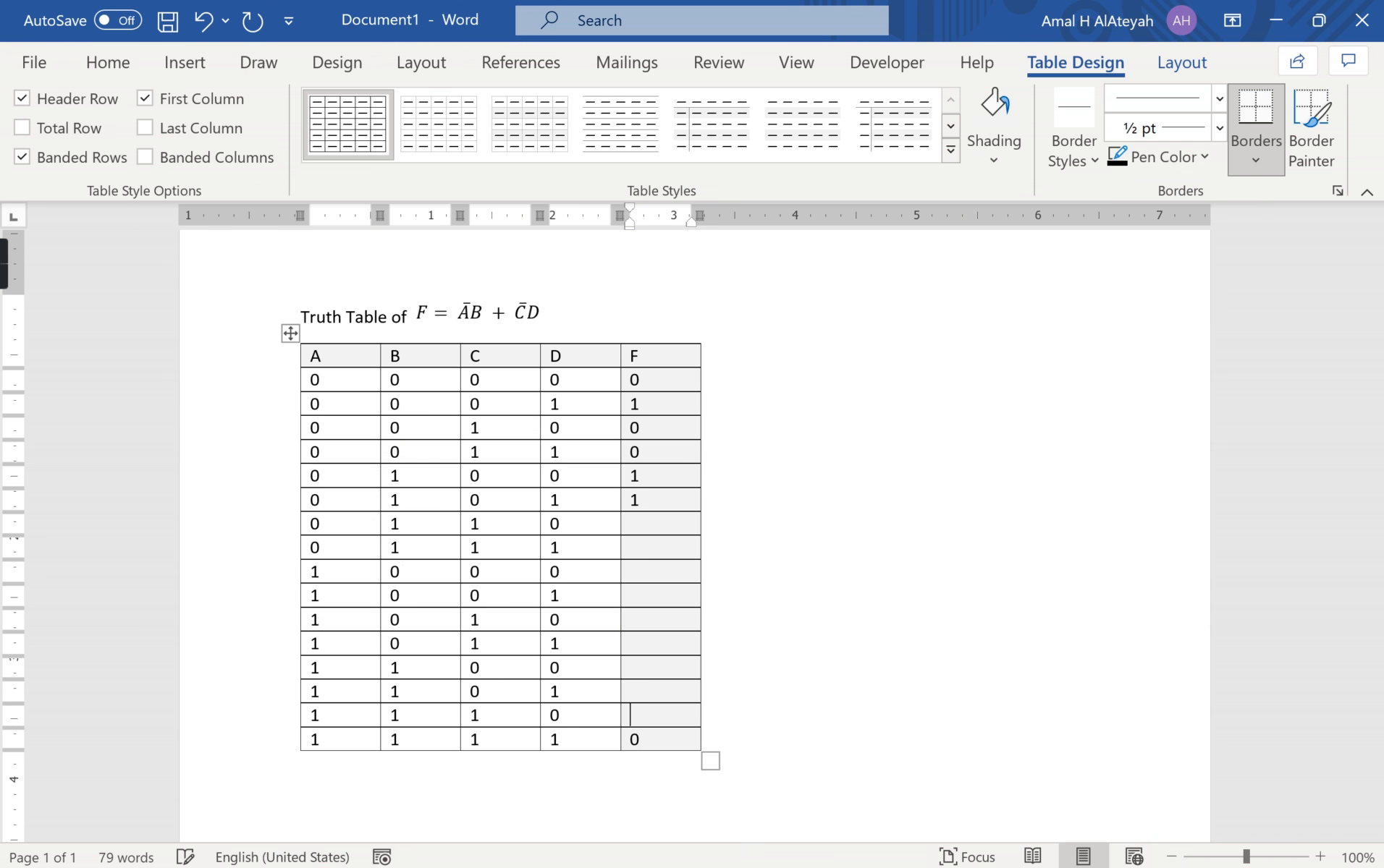
# Set inputs A and D to 0 in Logisim and enter 1 for F in the Word table's 0 1 1 0 row.
pyautogui.press('Up')
pyautogui.moveTo(717, 865)
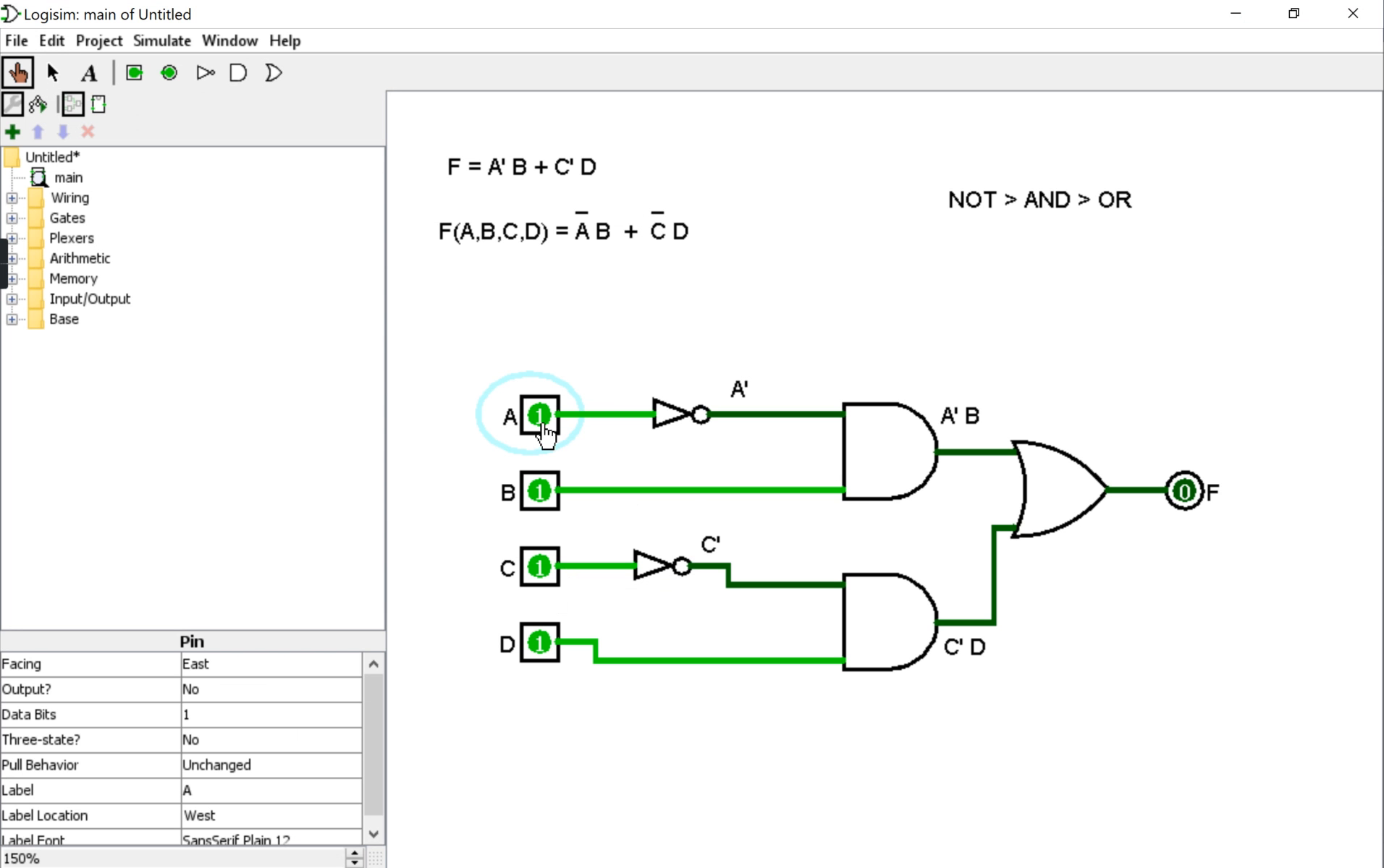
pyautogui.click(739, 867)
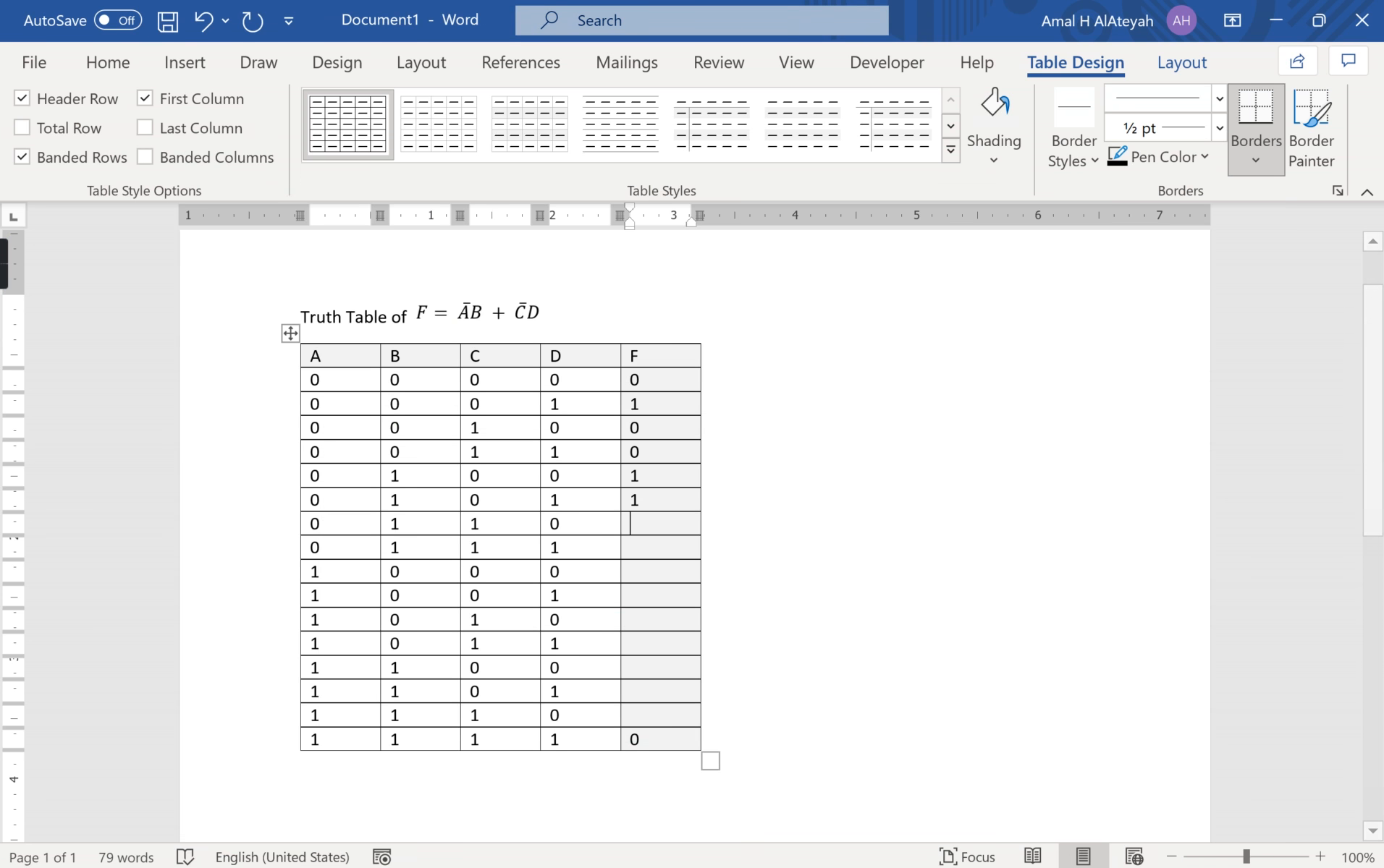
pyautogui.click(720, 867)
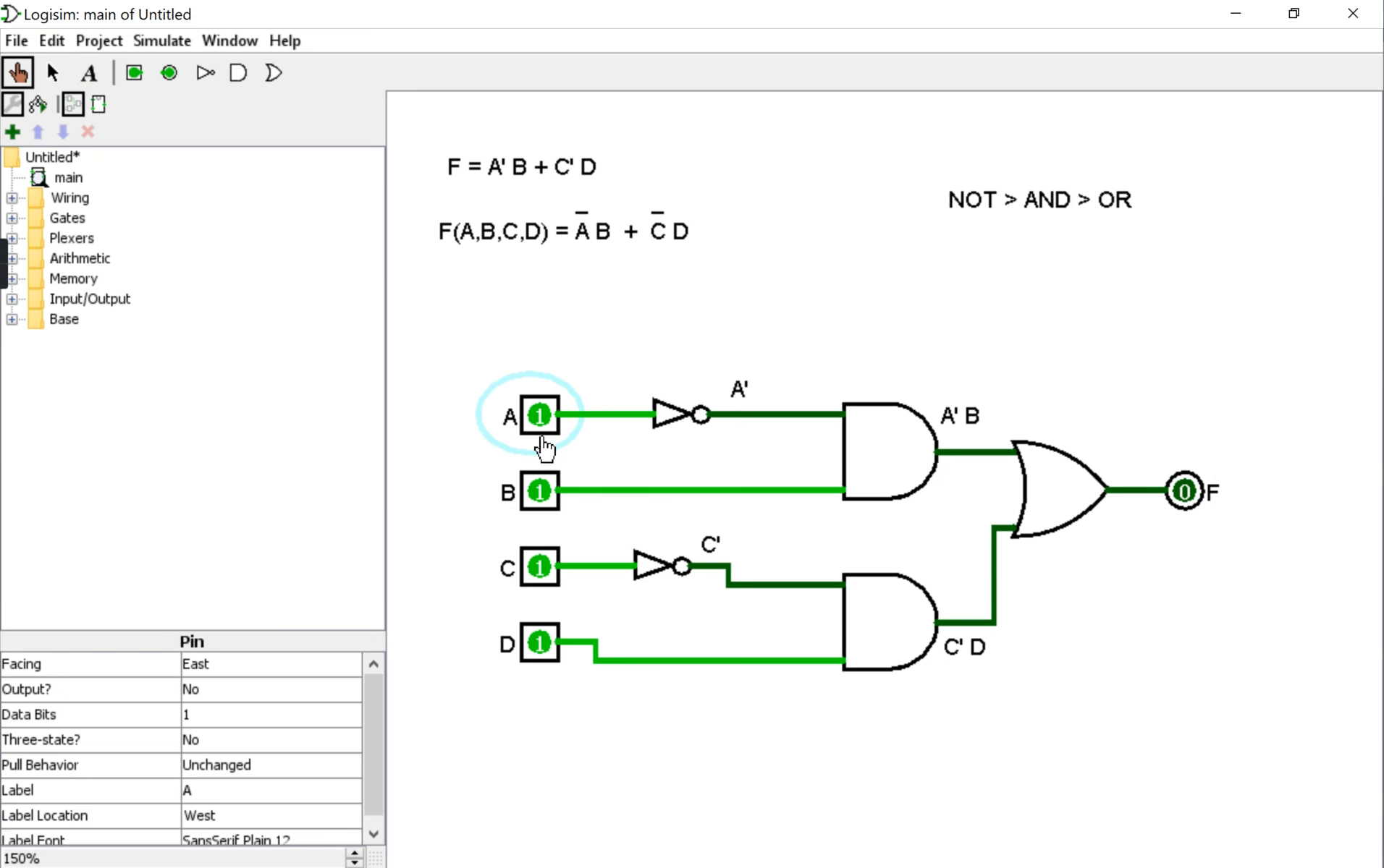
pyautogui.click(539, 425)
pyautogui.click(540, 643)
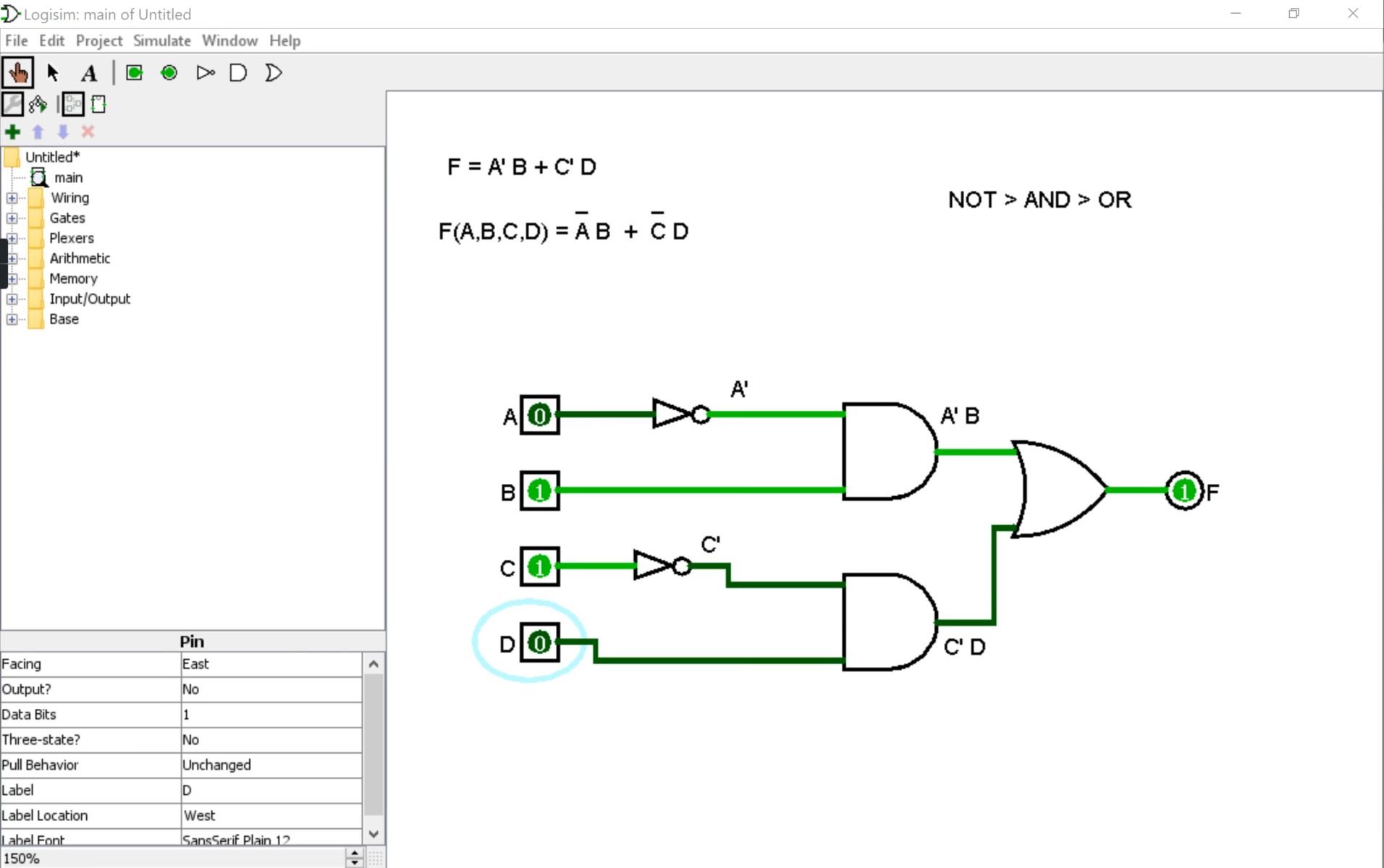
pyautogui.click(709, 867)
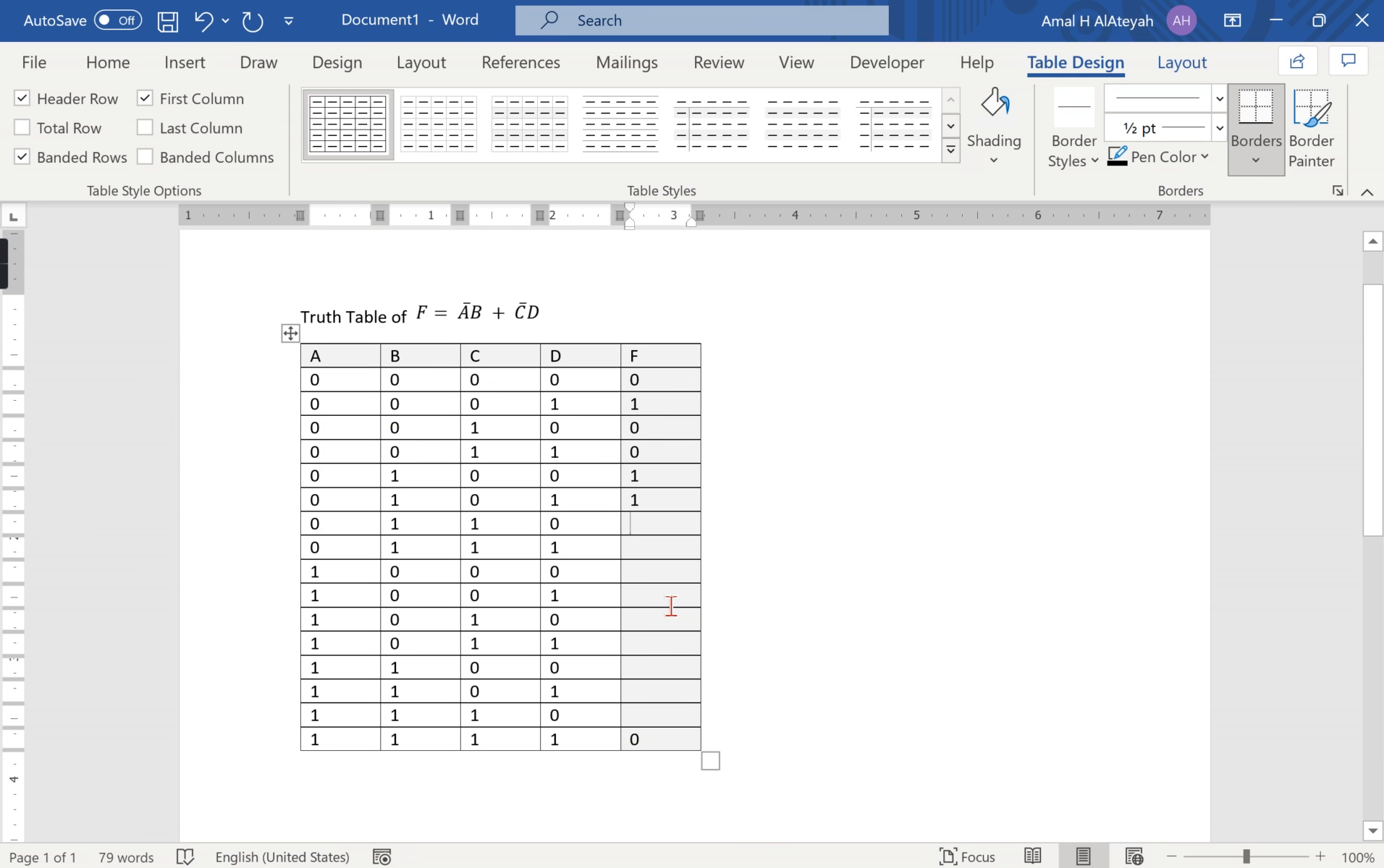
pyautogui.write('1')
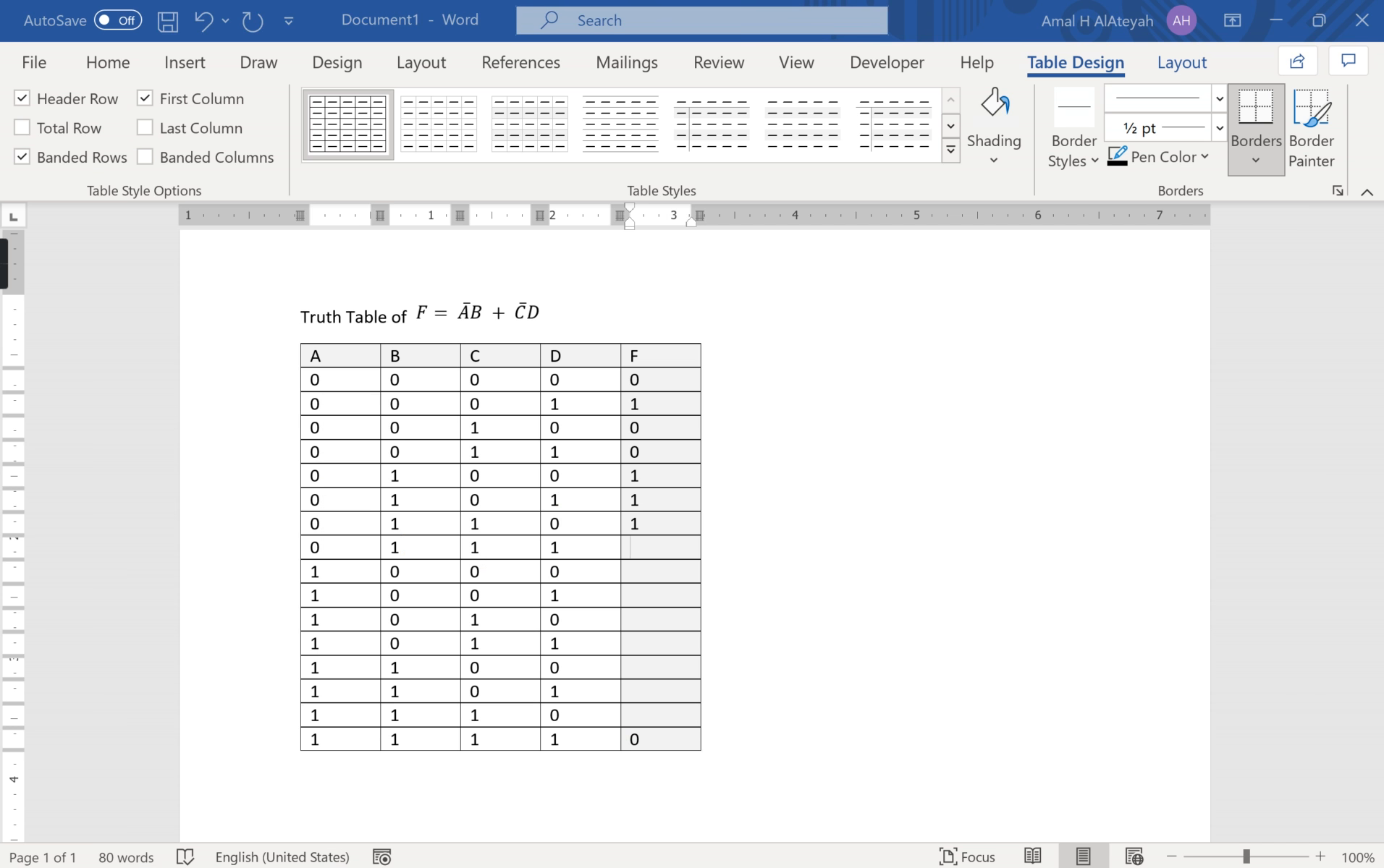
# Set input D to 1 in Logisim and enter 1 for F in the Word table's 0 1 1 1 row.
pyautogui.click(706, 865)
pyautogui.click(535, 643)
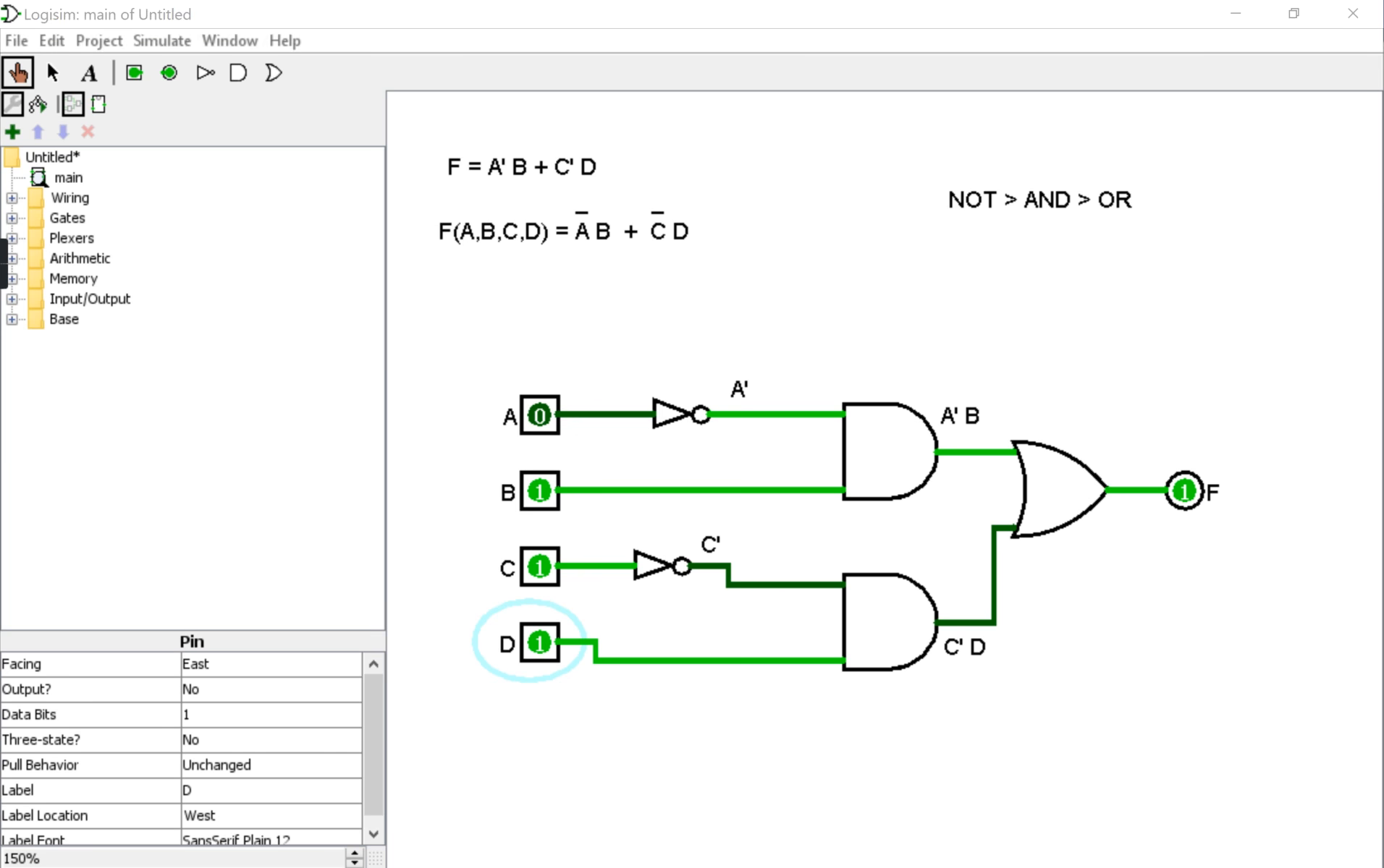
pyautogui.click(744, 860)
pyautogui.write('1')
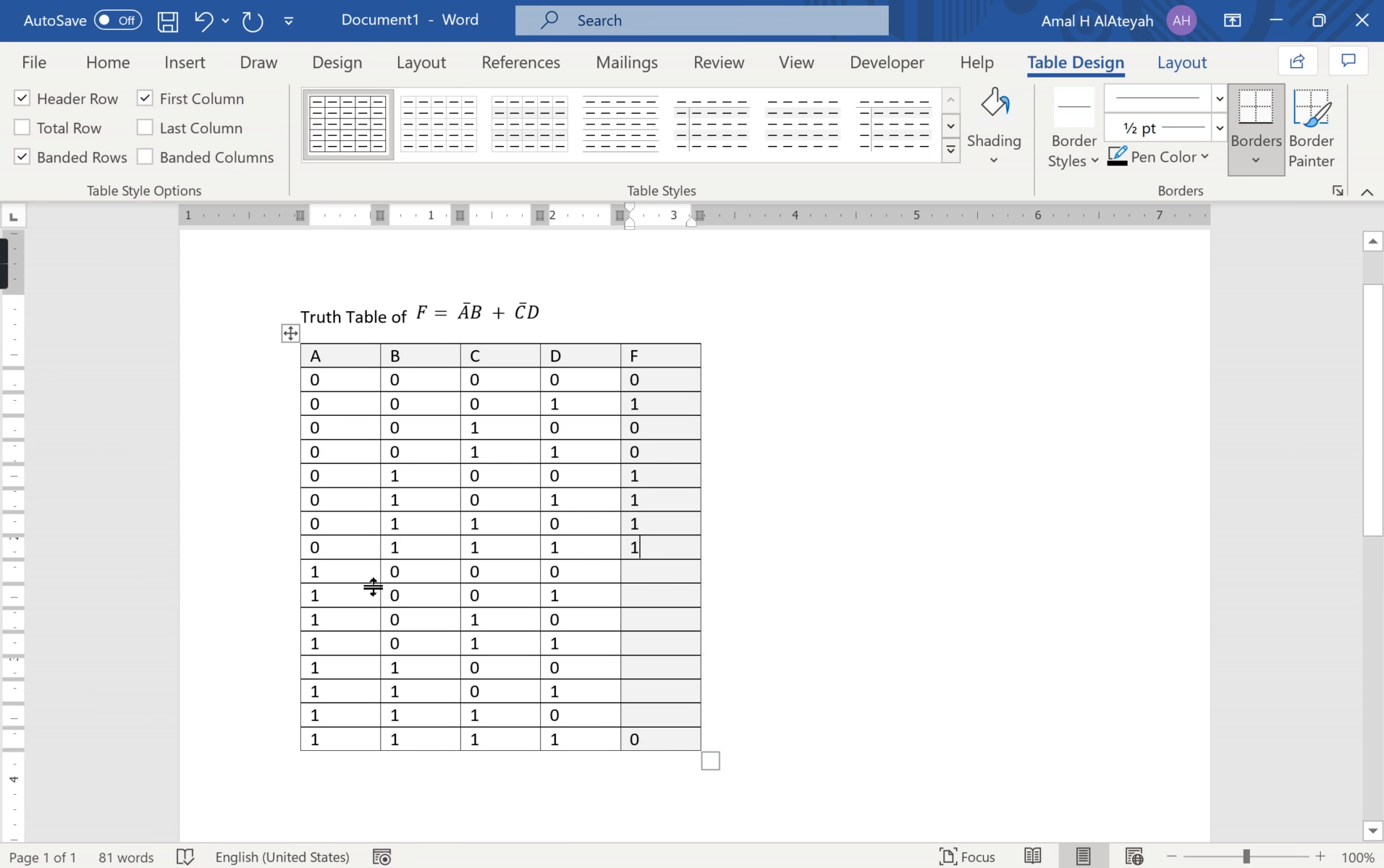
# Set input A to 1 and B, C and D to 0 in Logisim, and enter 0 for F in the Word table's 1 0 0 0 row.
pyautogui.moveTo(556, 577); pyautogui.dragTo(409, 577)
pyautogui.click(744, 860)
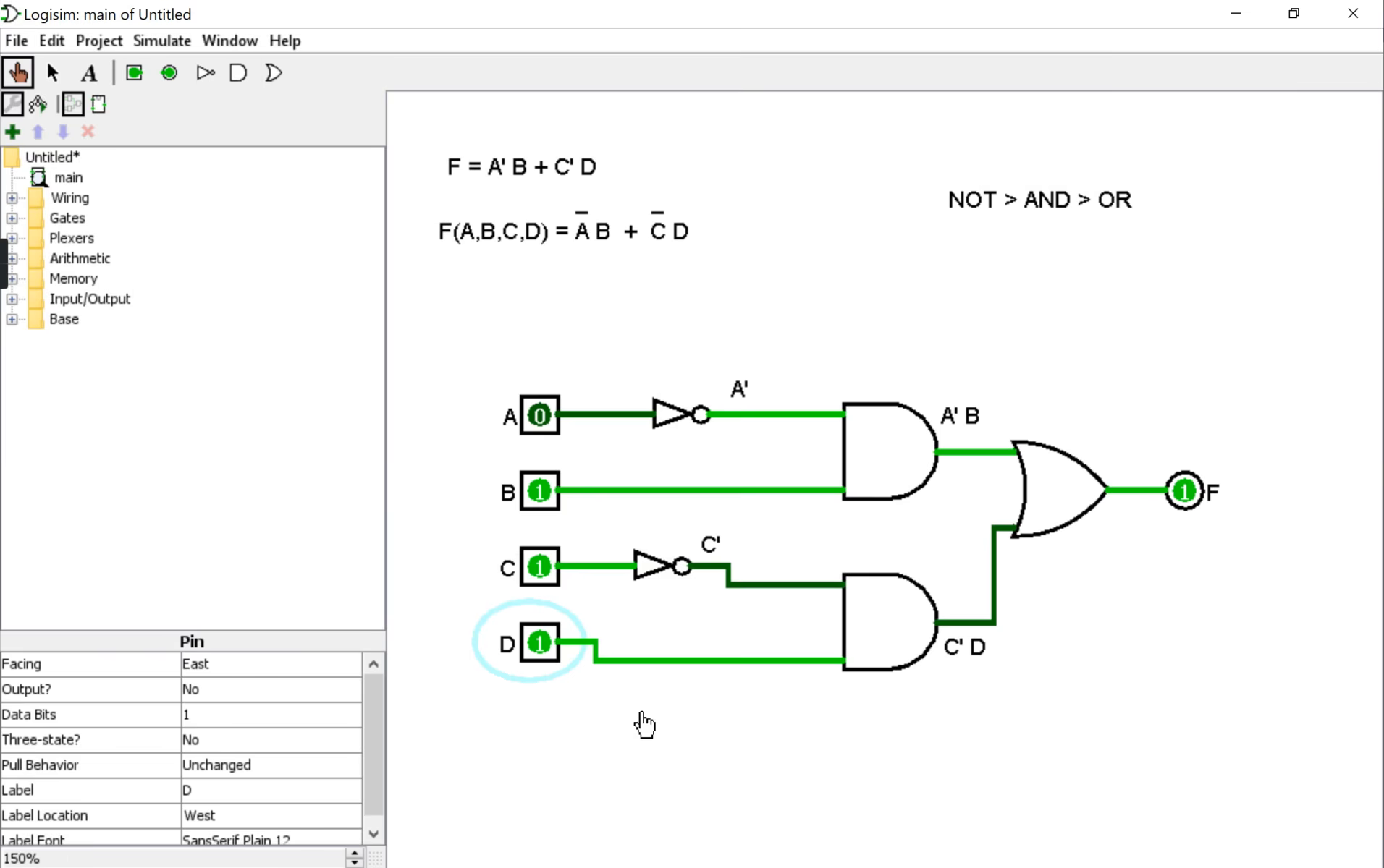
pyautogui.click(533, 407)
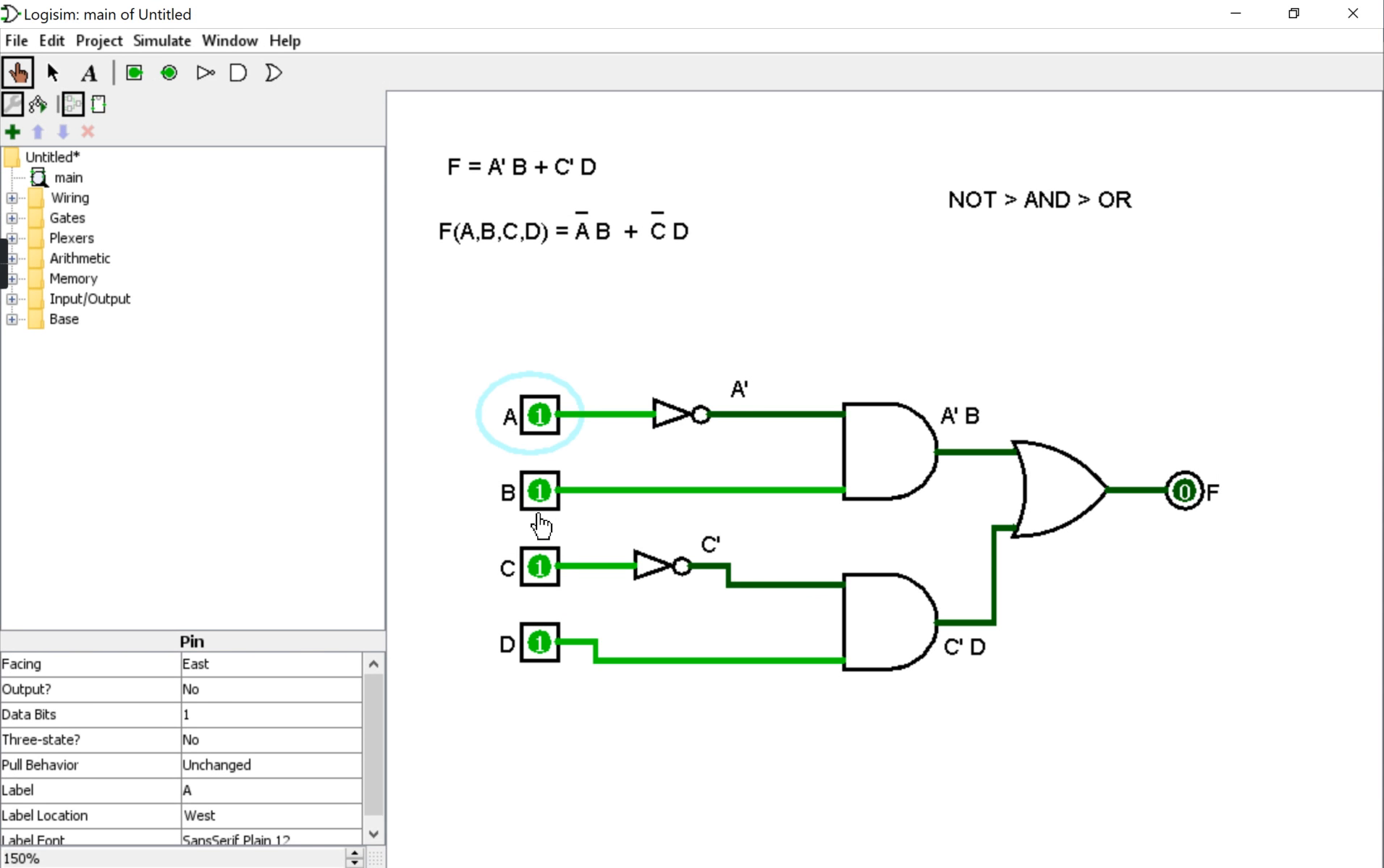
pyautogui.click(539, 492)
pyautogui.click(539, 568)
pyautogui.click(542, 644)
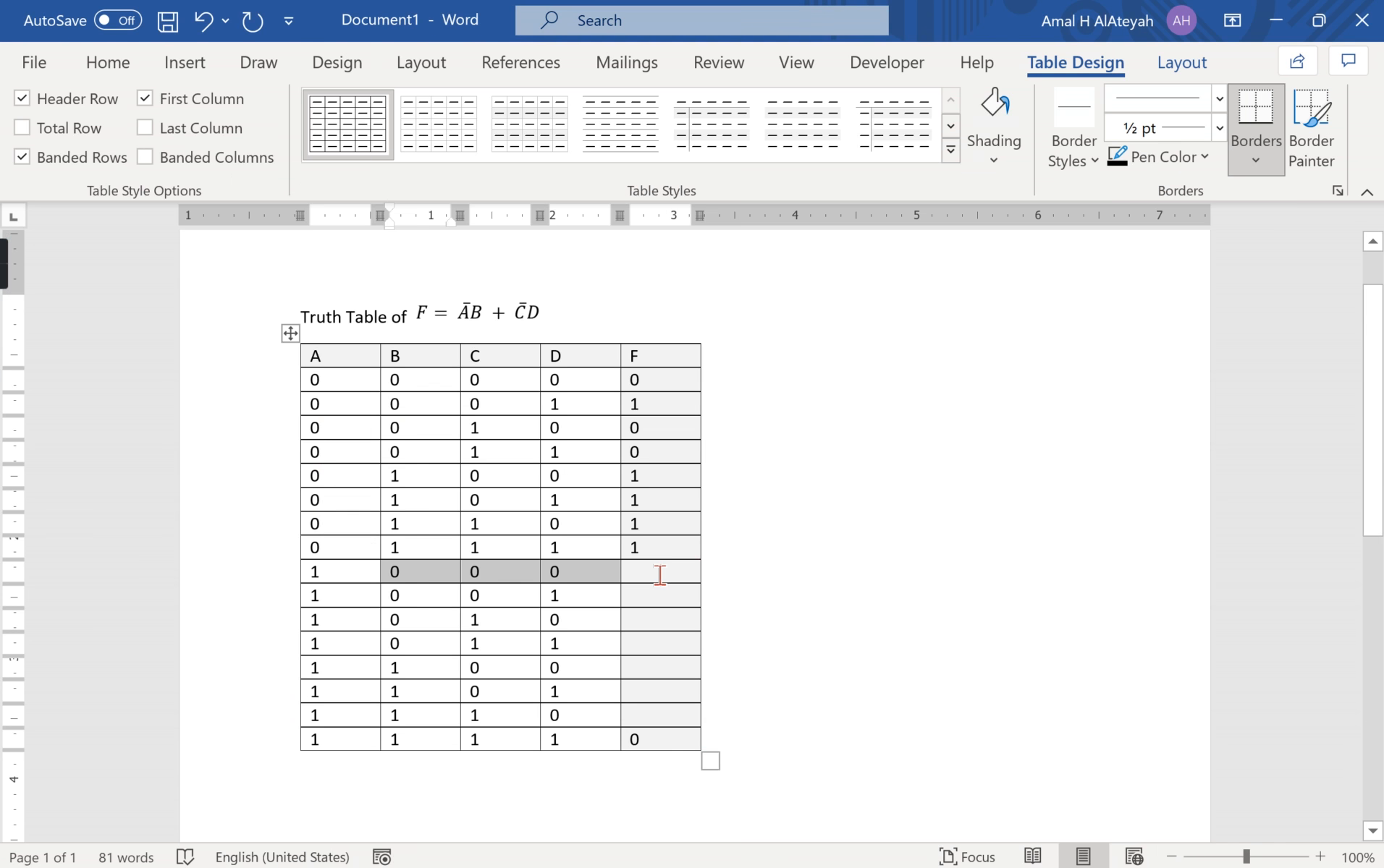
pyautogui.click(659, 575)
pyautogui.write('0')
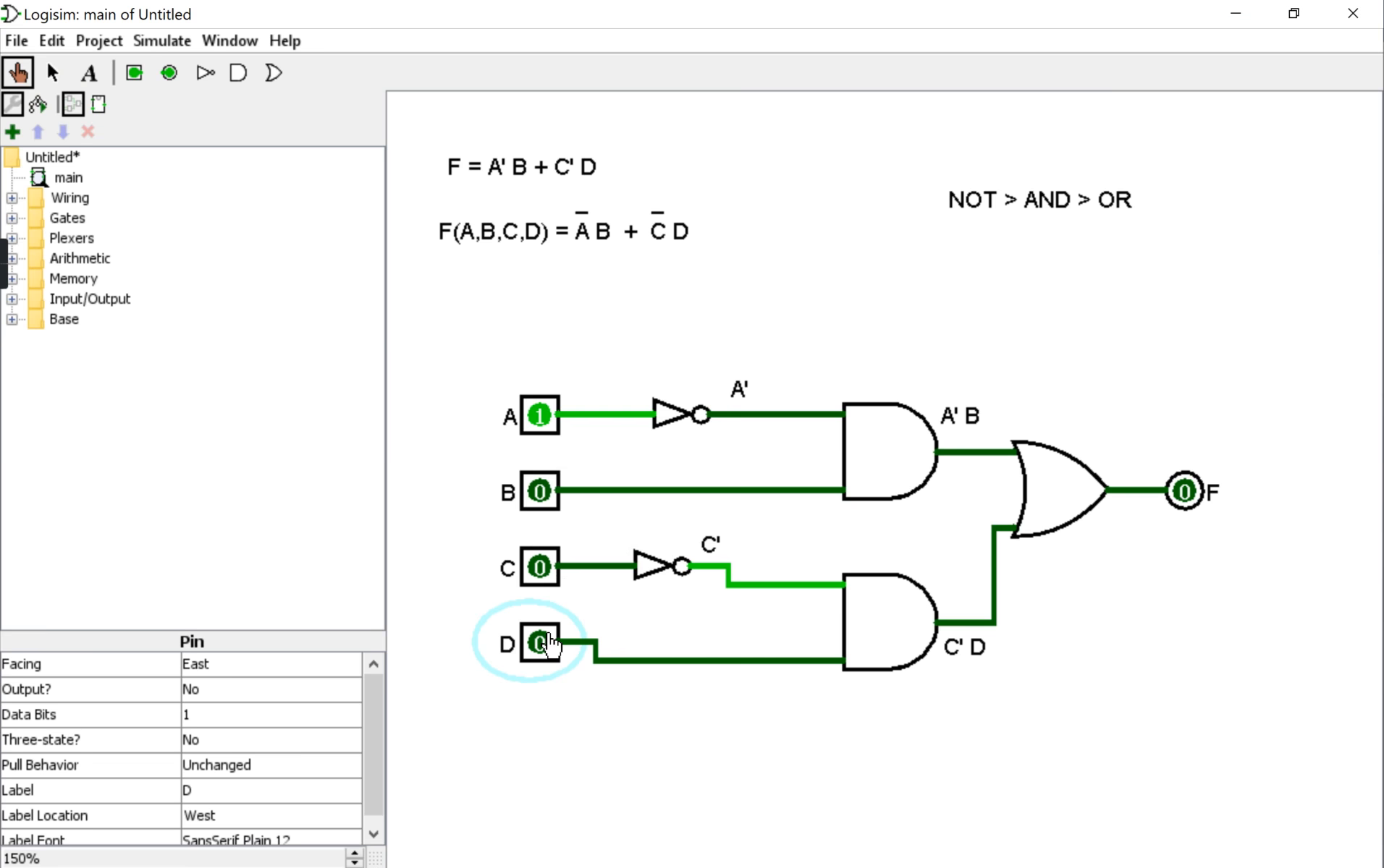
# Simulate combinations 1 0 0 1 and 1 0 1 0 in Logisim, entering 1 and 0 respectively for F in the matching Word table rows.
pyautogui.click(539, 642)
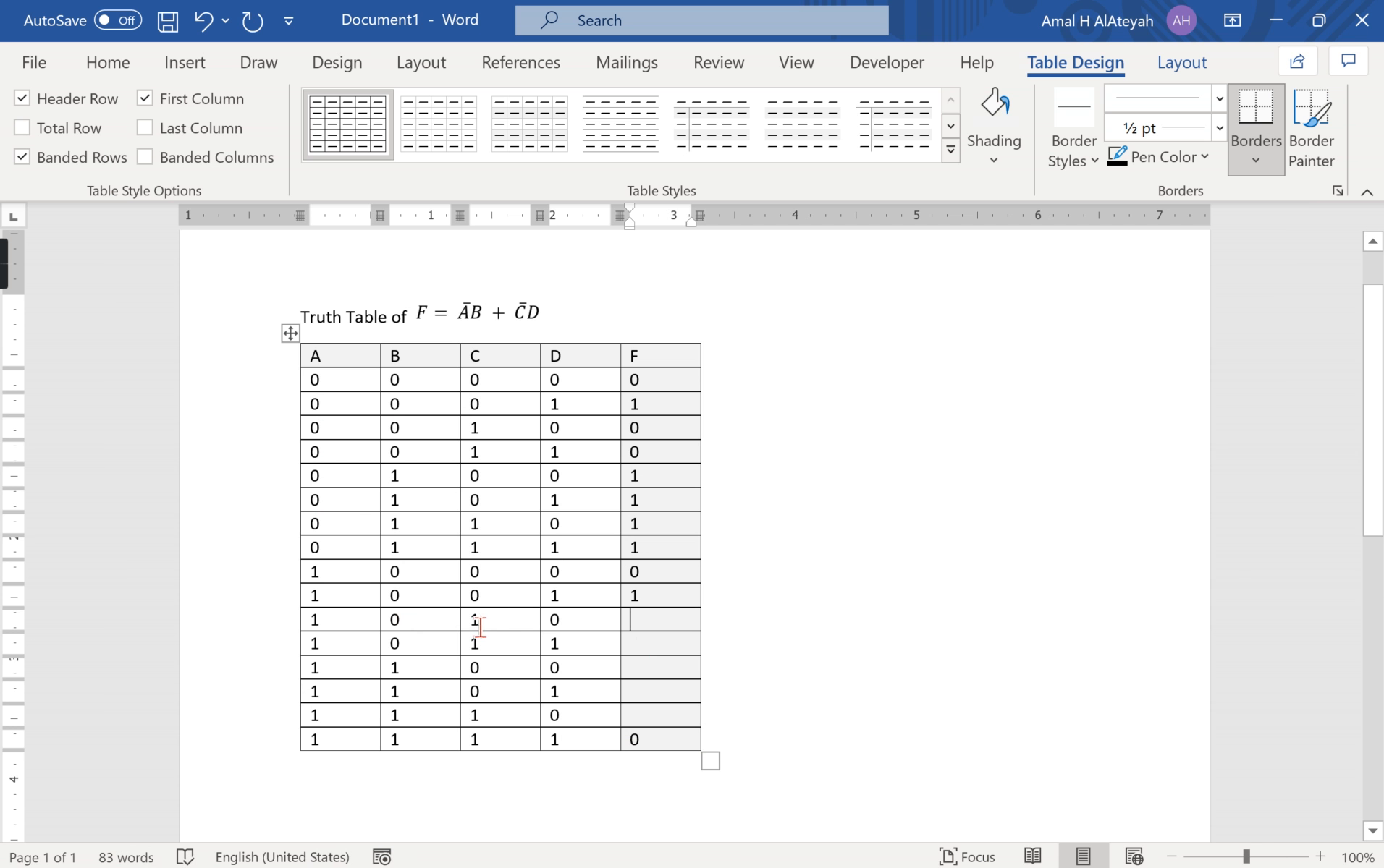
pyautogui.click(742, 864)
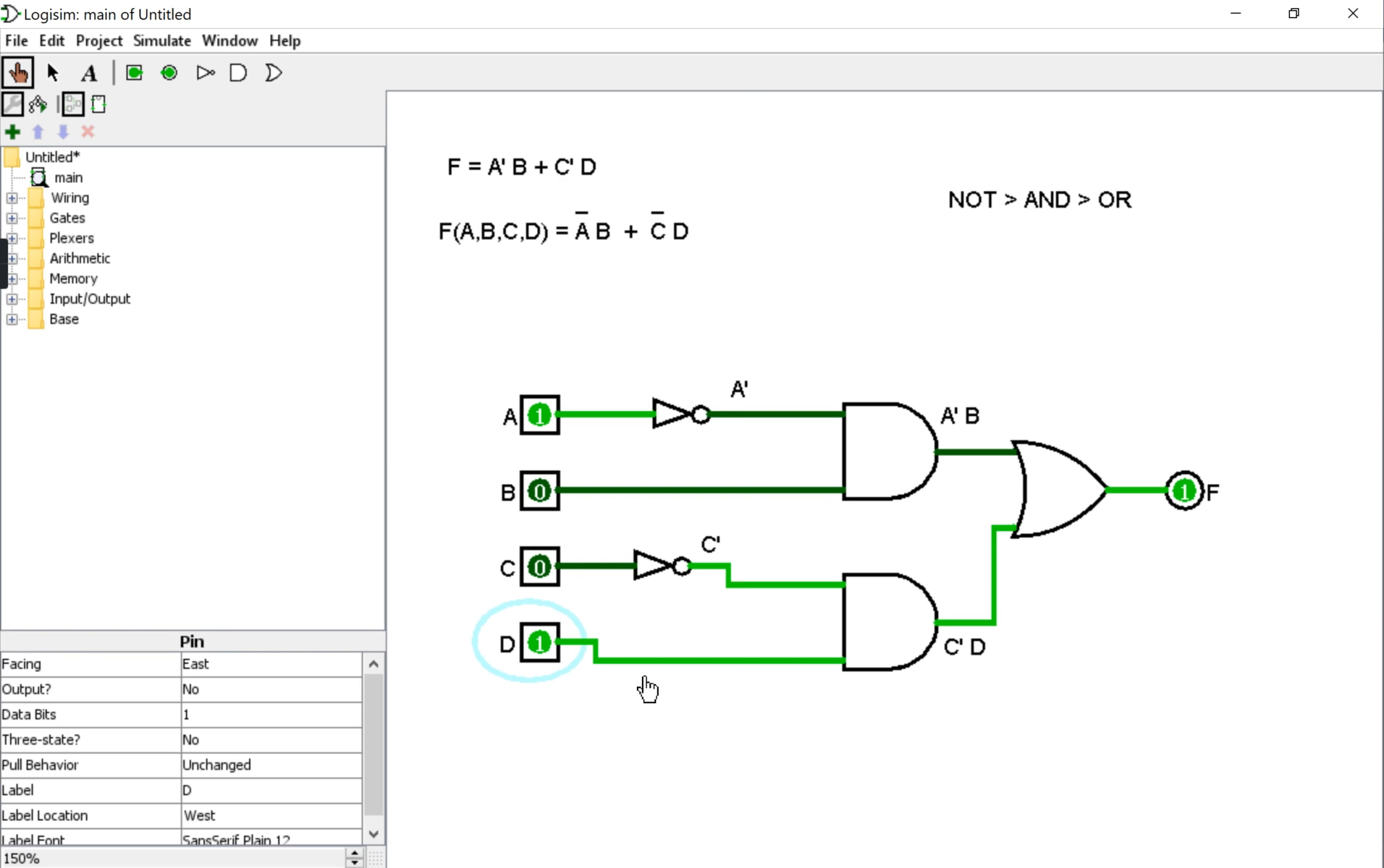
pyautogui.click(541, 572)
pyautogui.click(545, 648)
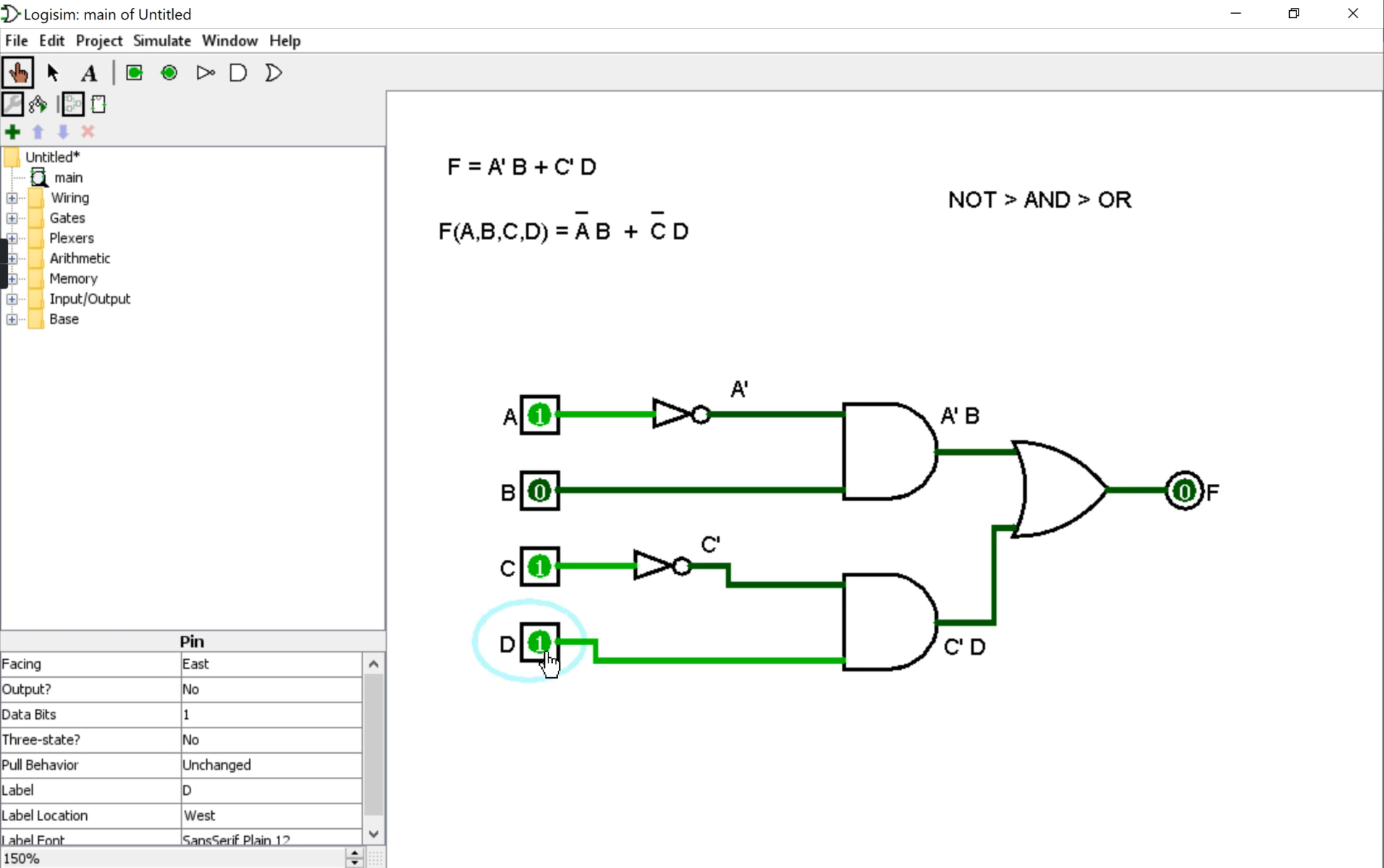
pyautogui.click(694, 865)
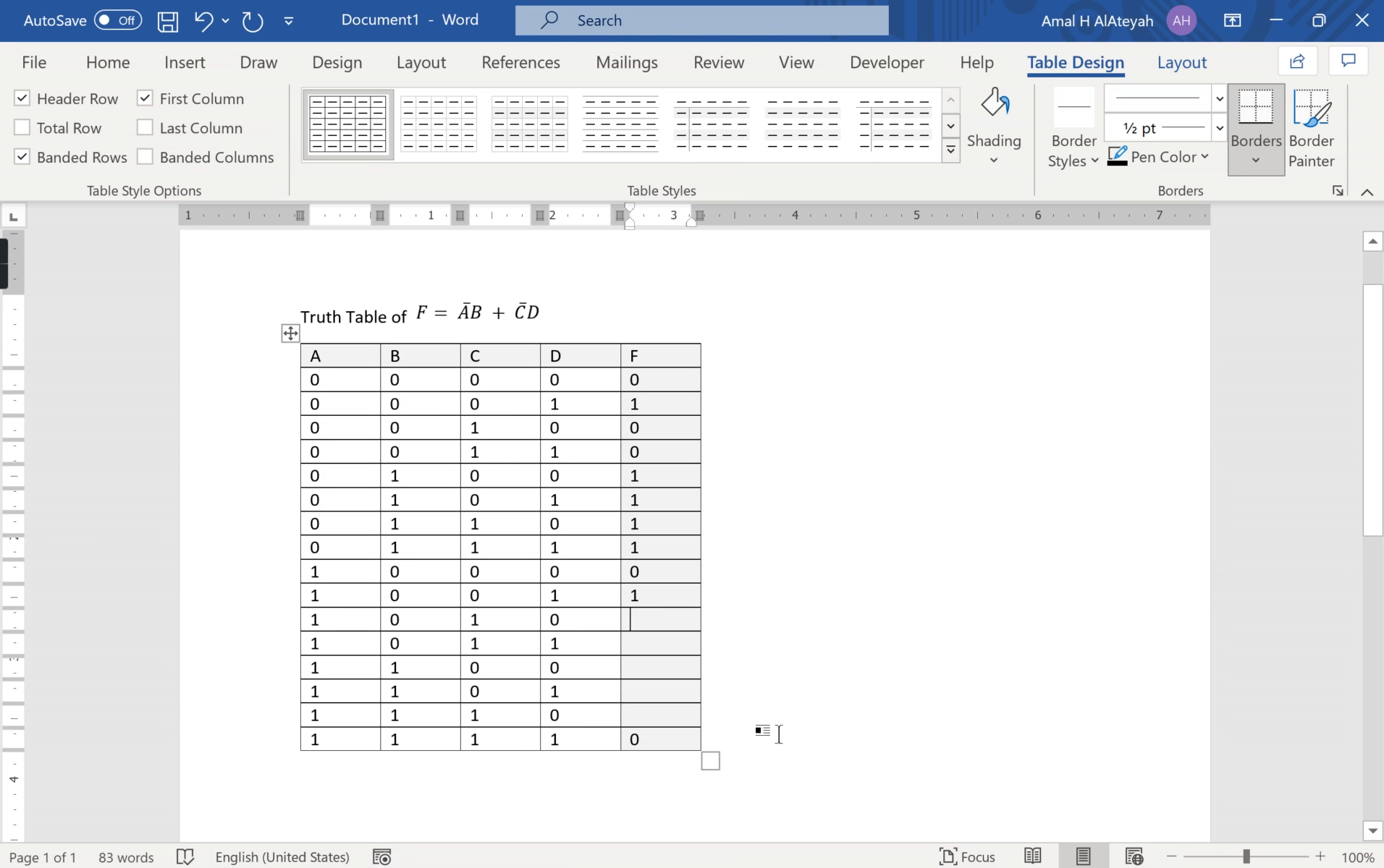
pyautogui.write('0')
# Set input D to 1 in Logisim and enter 0 for F in the Word table's 1 0 1 1 row.
pyautogui.click(697, 865)
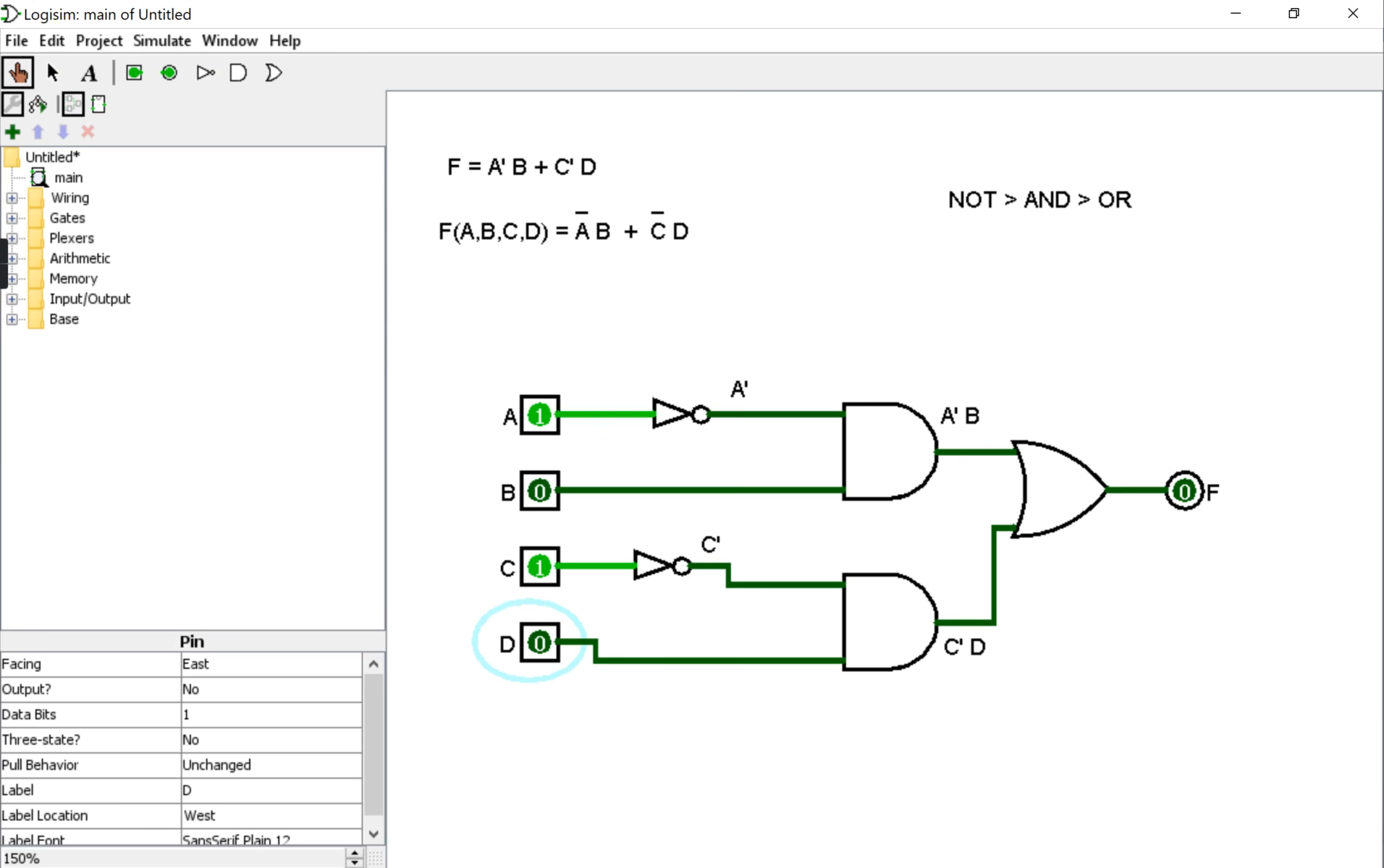
pyautogui.click(539, 653)
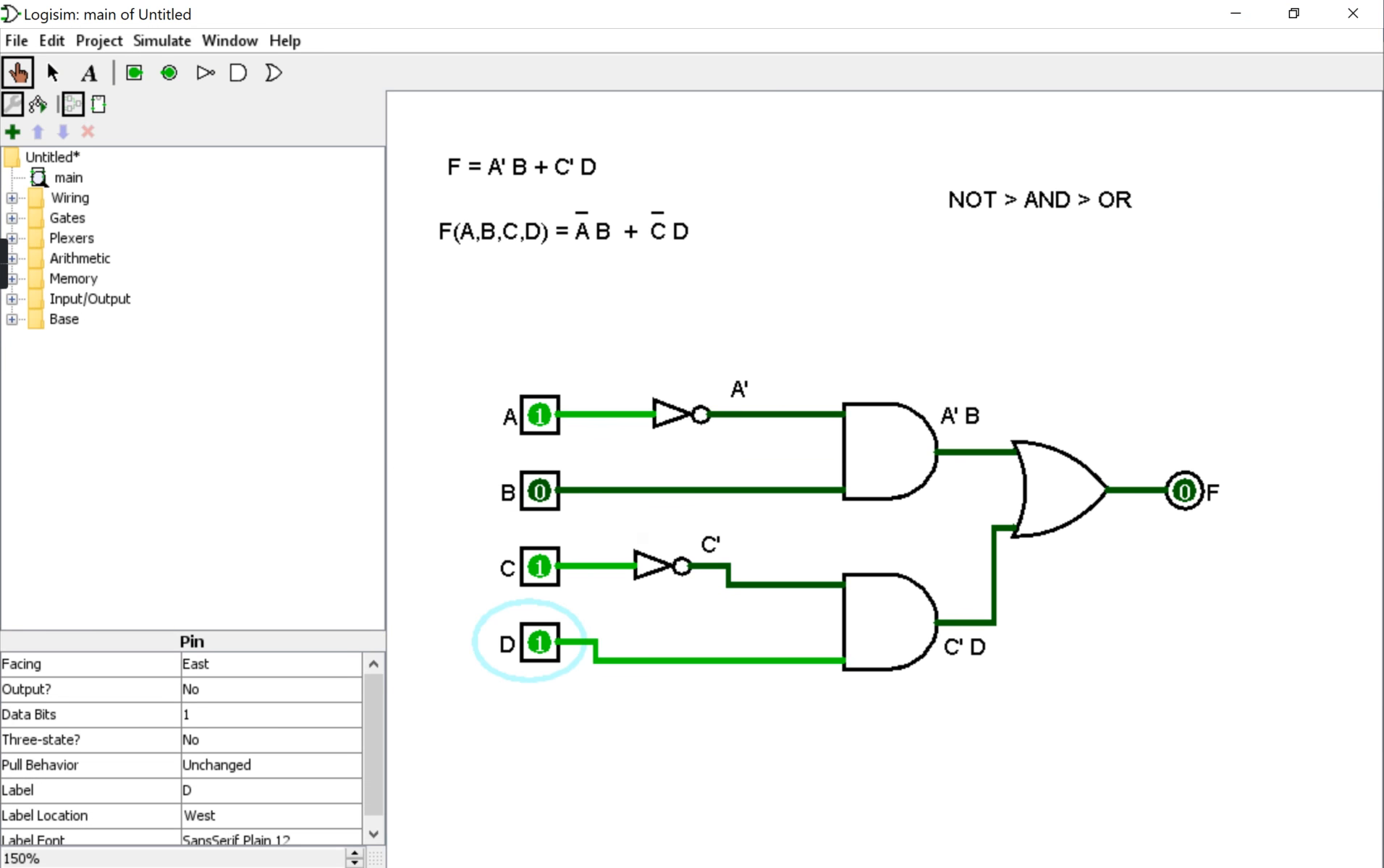
pyautogui.hotkey('alt', 'Tab')
pyautogui.write('0')
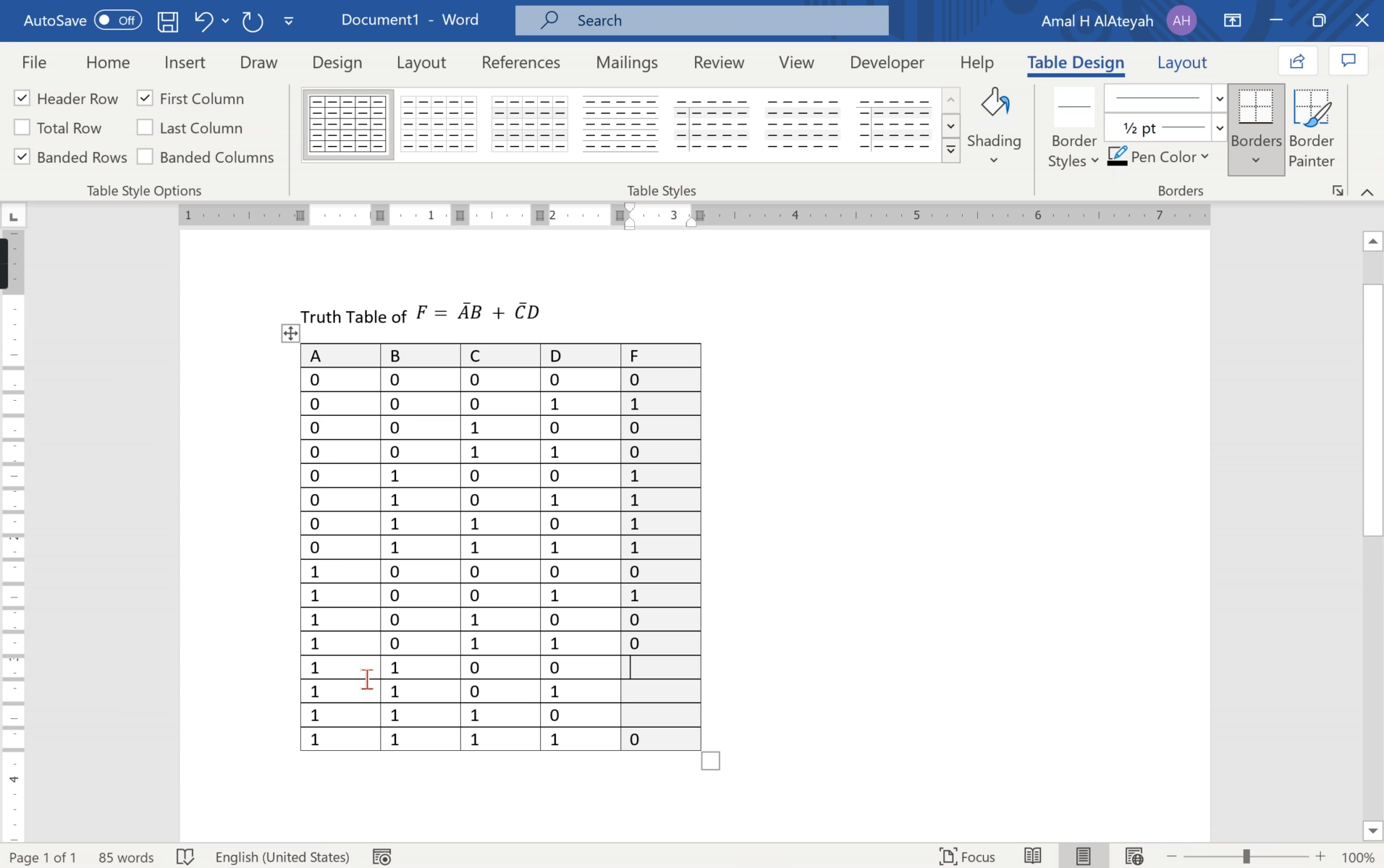
# Set input B to 1 and C and D to 0 in Logisim, and enter 0 for F in the Word table's 1 1 0 0 row.
pyautogui.hotkey('alt', 'Tab')
pyautogui.click(540, 499)
pyautogui.click(541, 566)
pyautogui.click(539, 641)
pyautogui.hotkey('alt', 'Tab')
pyautogui.write('0')
# Set input D to 1 in Logisim and enter 1 for F in the Word table's 1 1 0 1 row.
pyautogui.hotkey('alt', 'Tab')
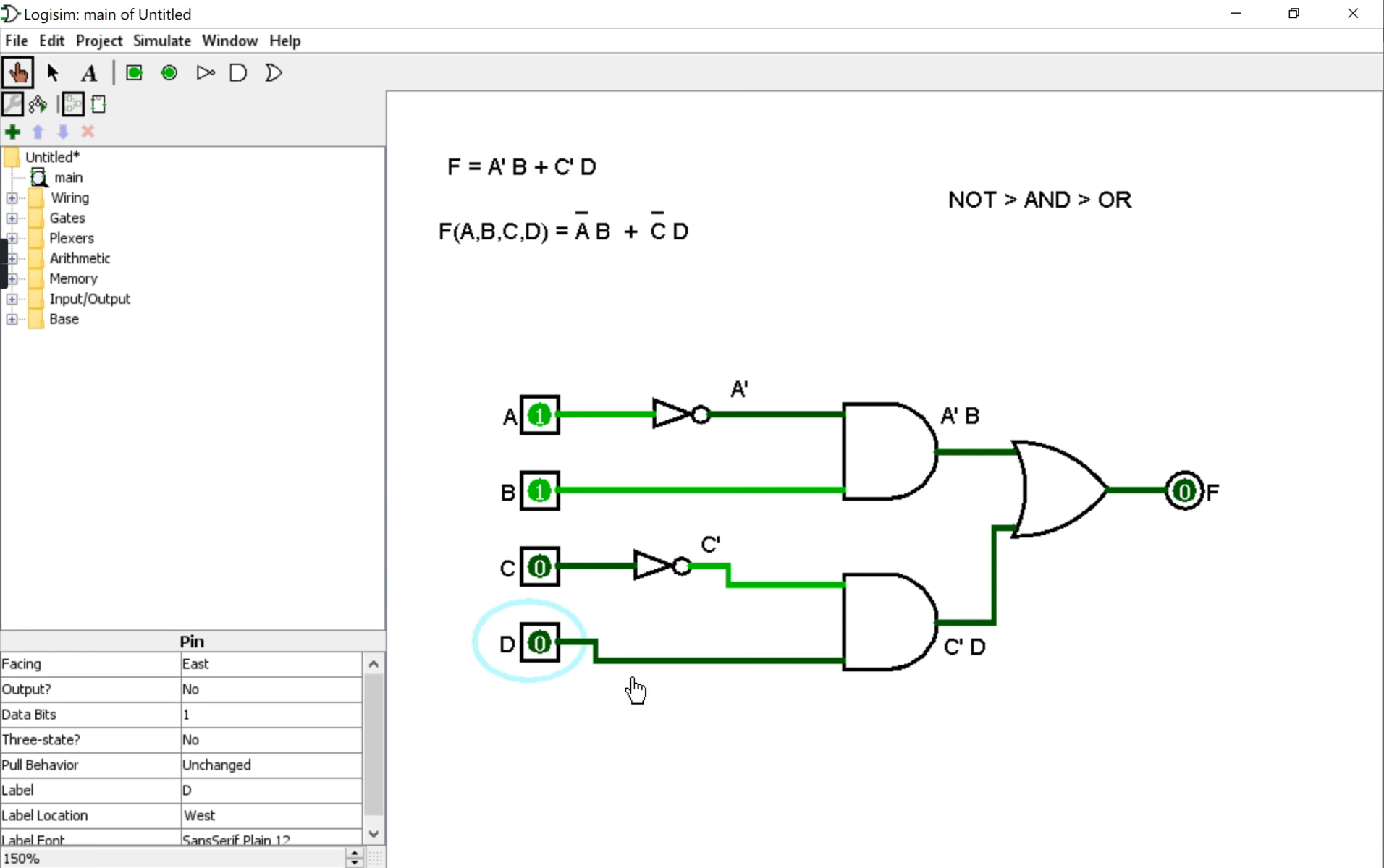
pyautogui.click(539, 642)
pyautogui.hotkey('alt', 'Tab')
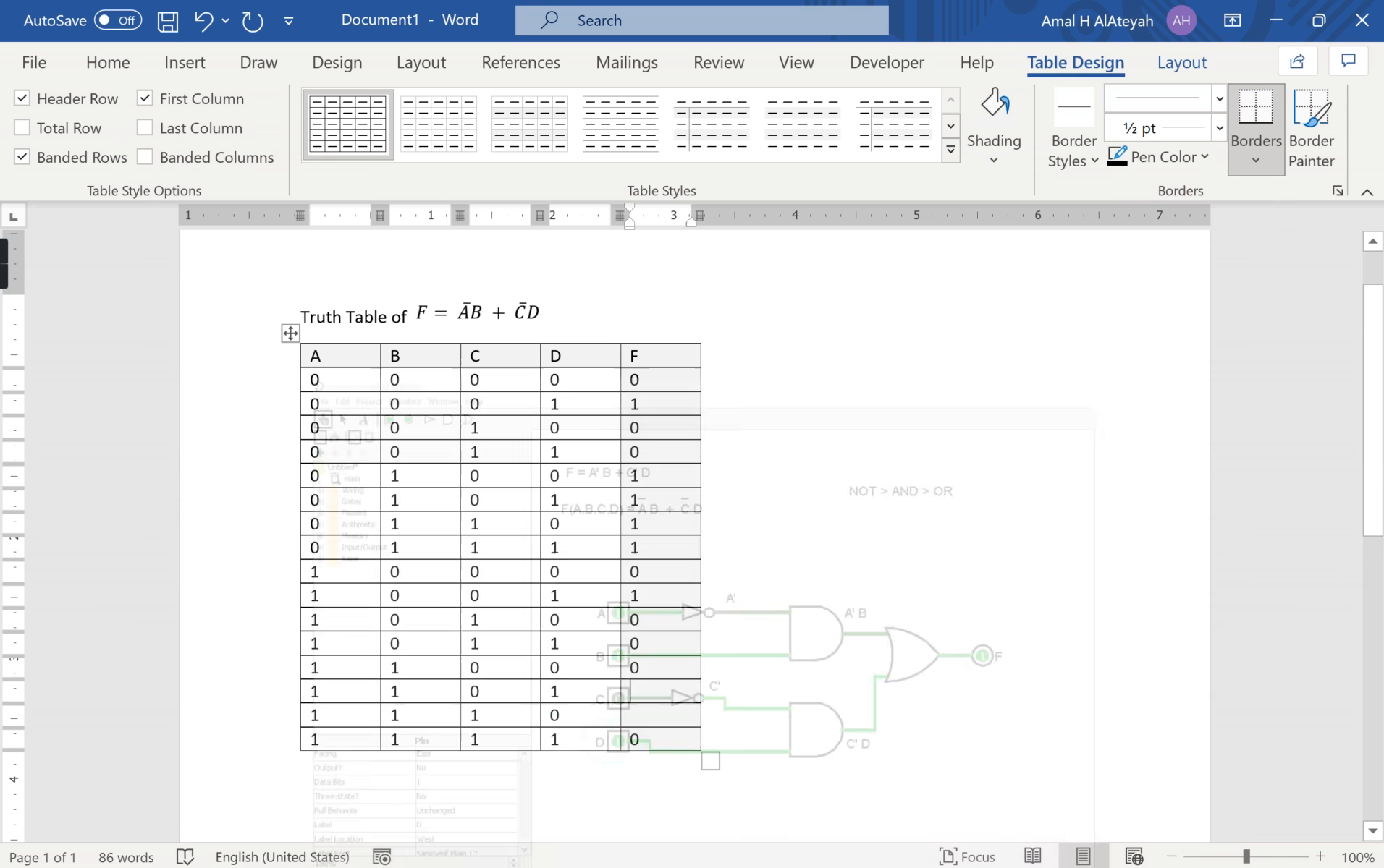
pyautogui.write('1')
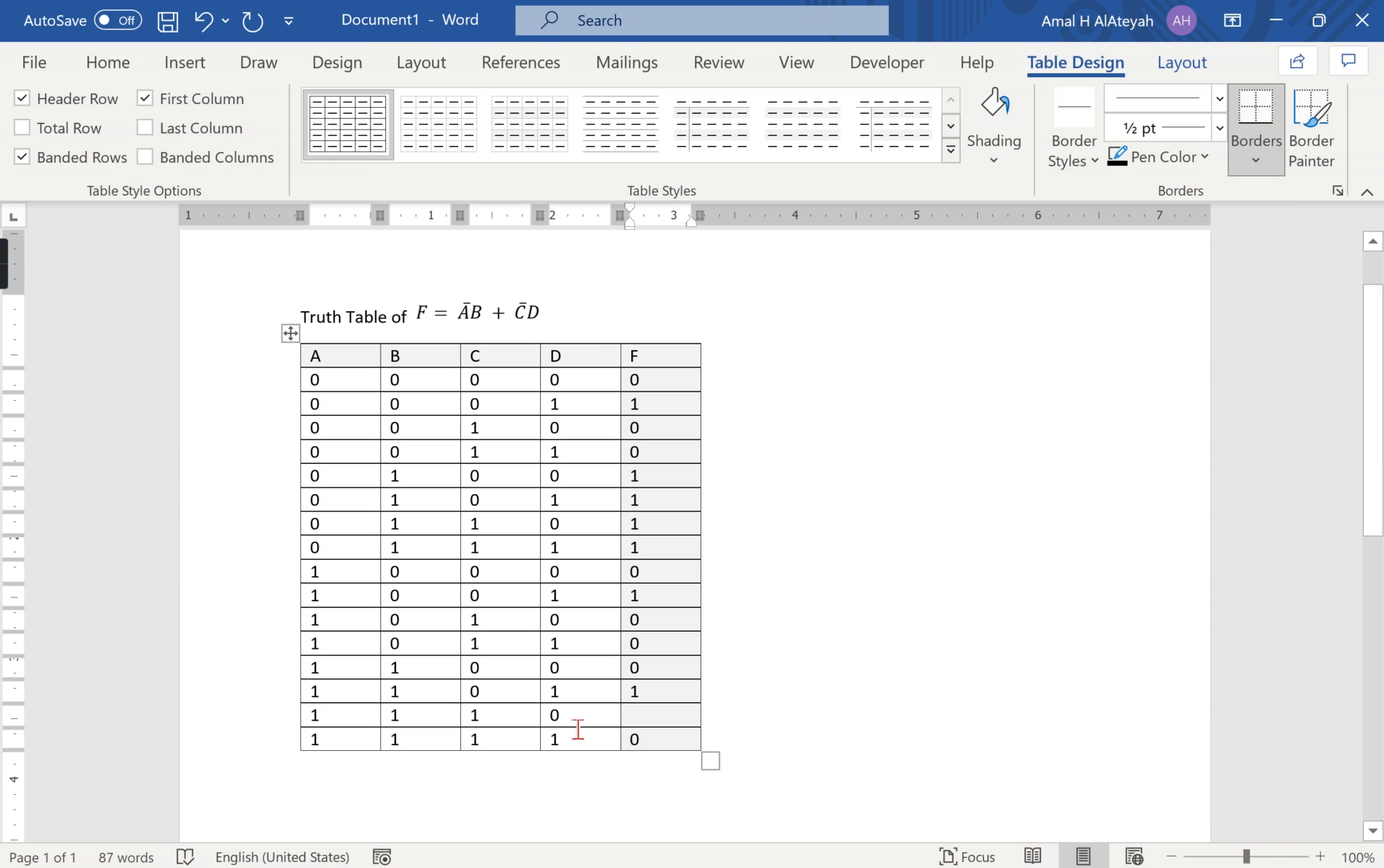
# Set input C to 1 and D to 0 in Logisim, and enter 0 for F in the Word table's 1 1 1 0 row.
pyautogui.hotkey('alt', 'Tab')
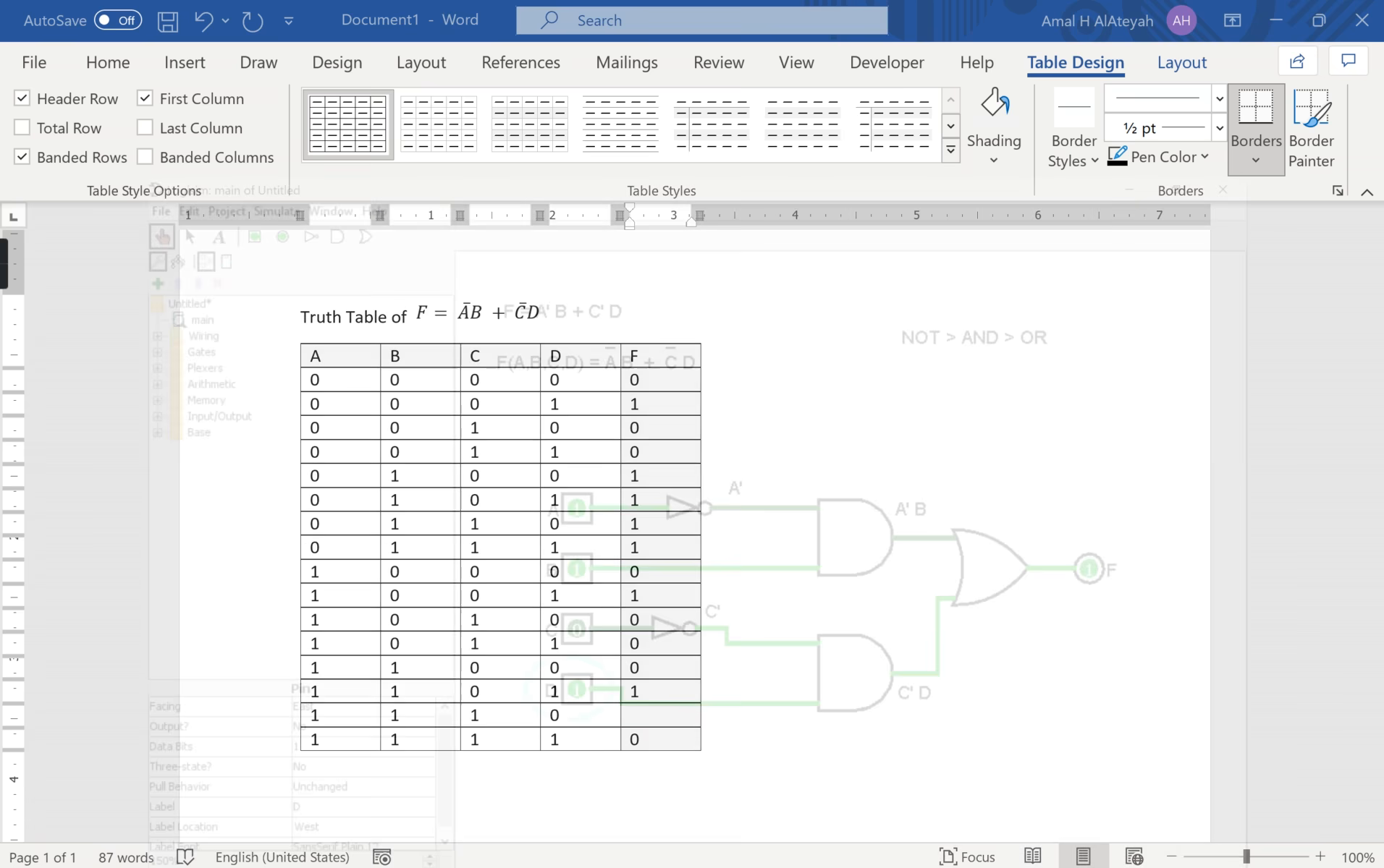
pyautogui.click(539, 572)
pyautogui.click(539, 643)
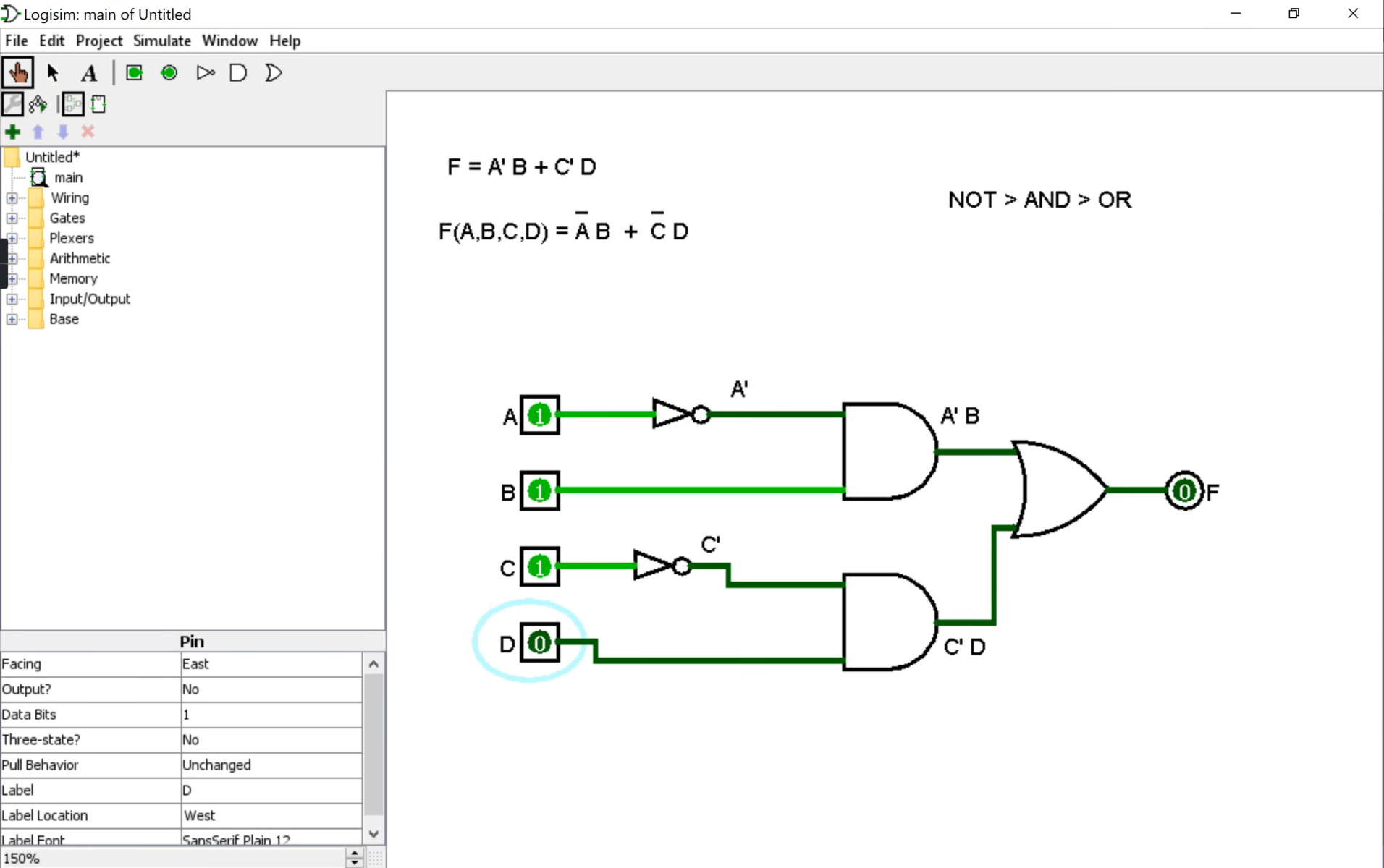
pyautogui.hotkey('alt', 'Tab')
pyautogui.write('0')
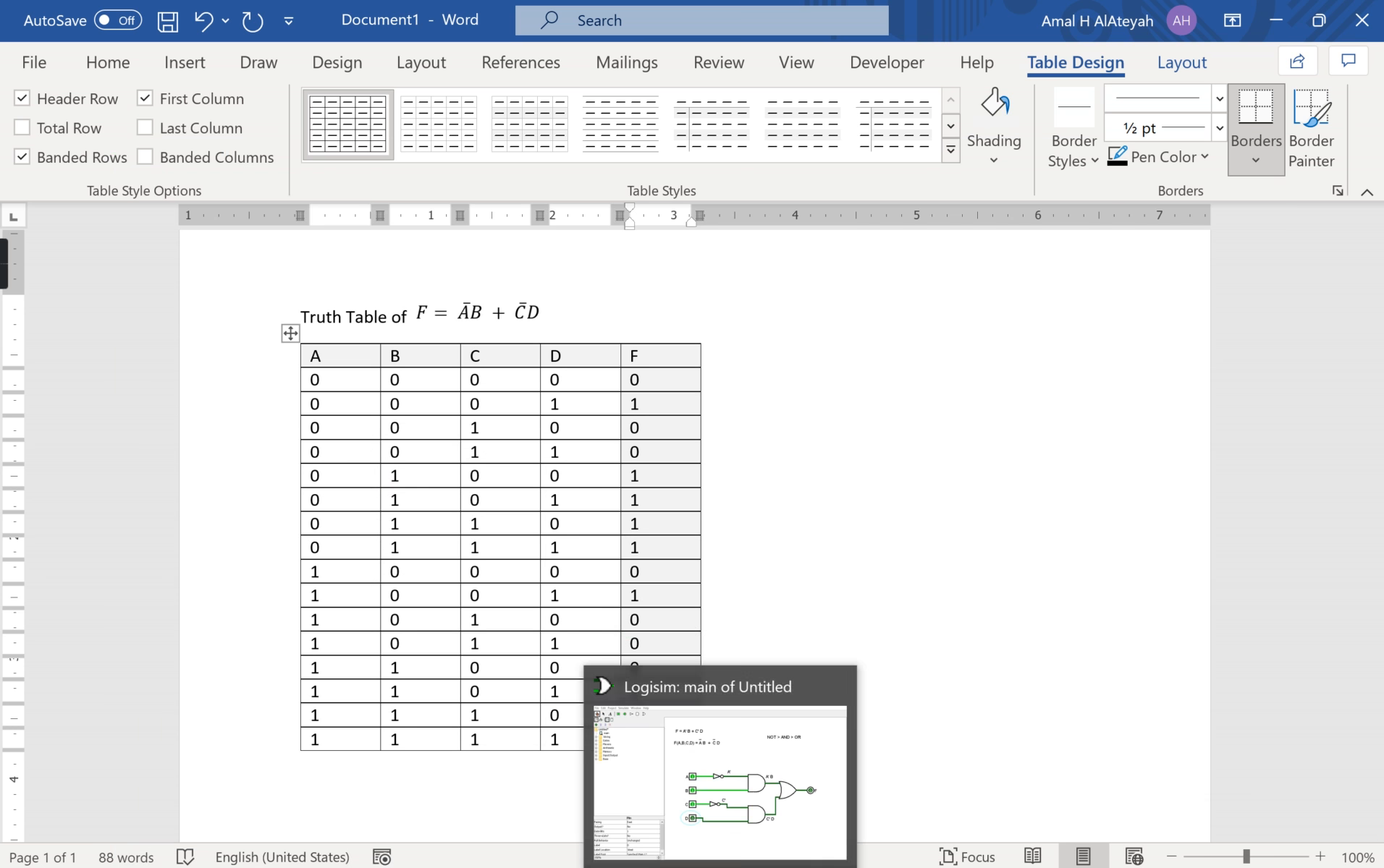
# Switch to Logisim and add a text label with the author's first name above the circuit.
pyautogui.click(757, 803)
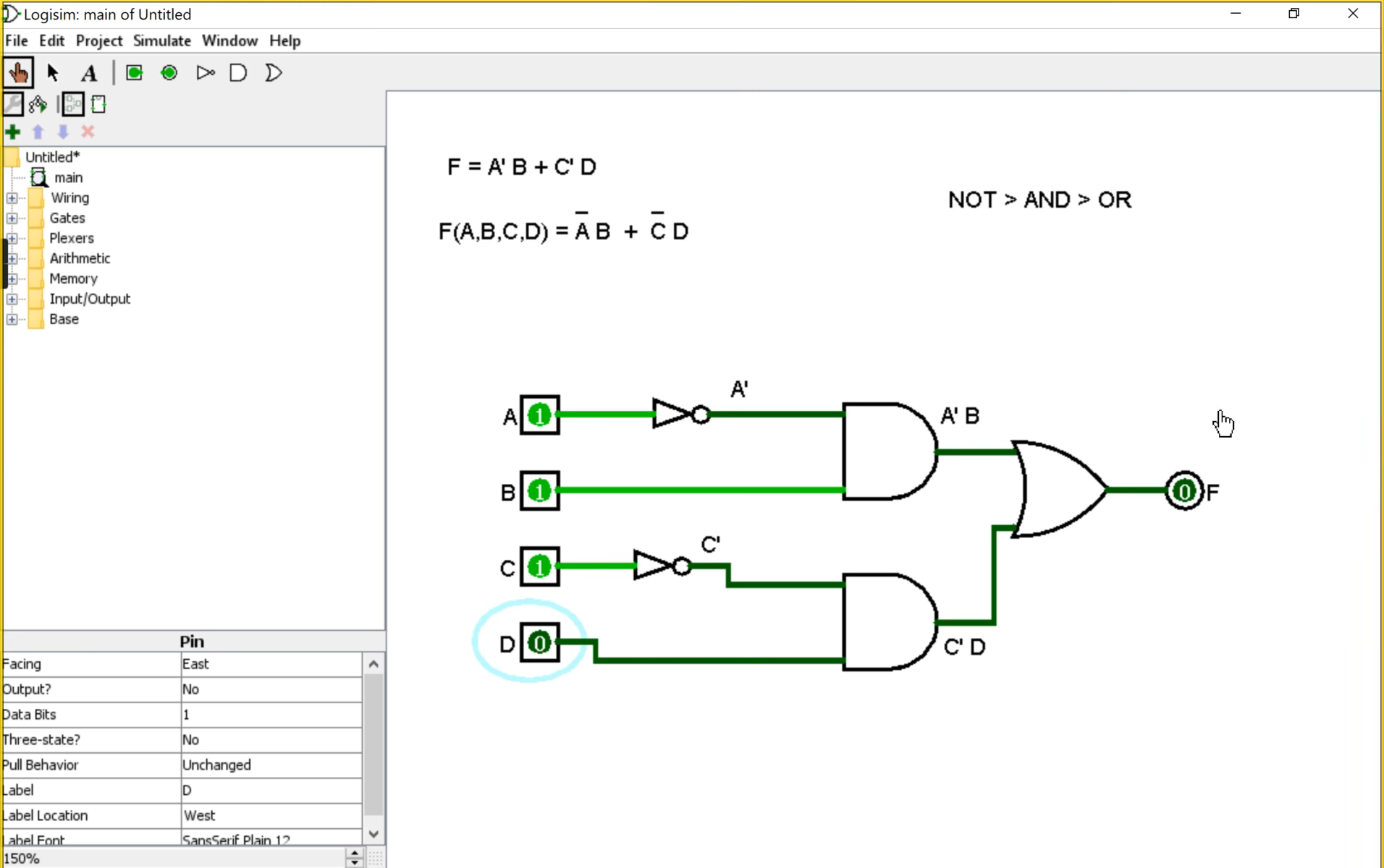
pyautogui.press('super+shift+s')
pyautogui.press('Escape')
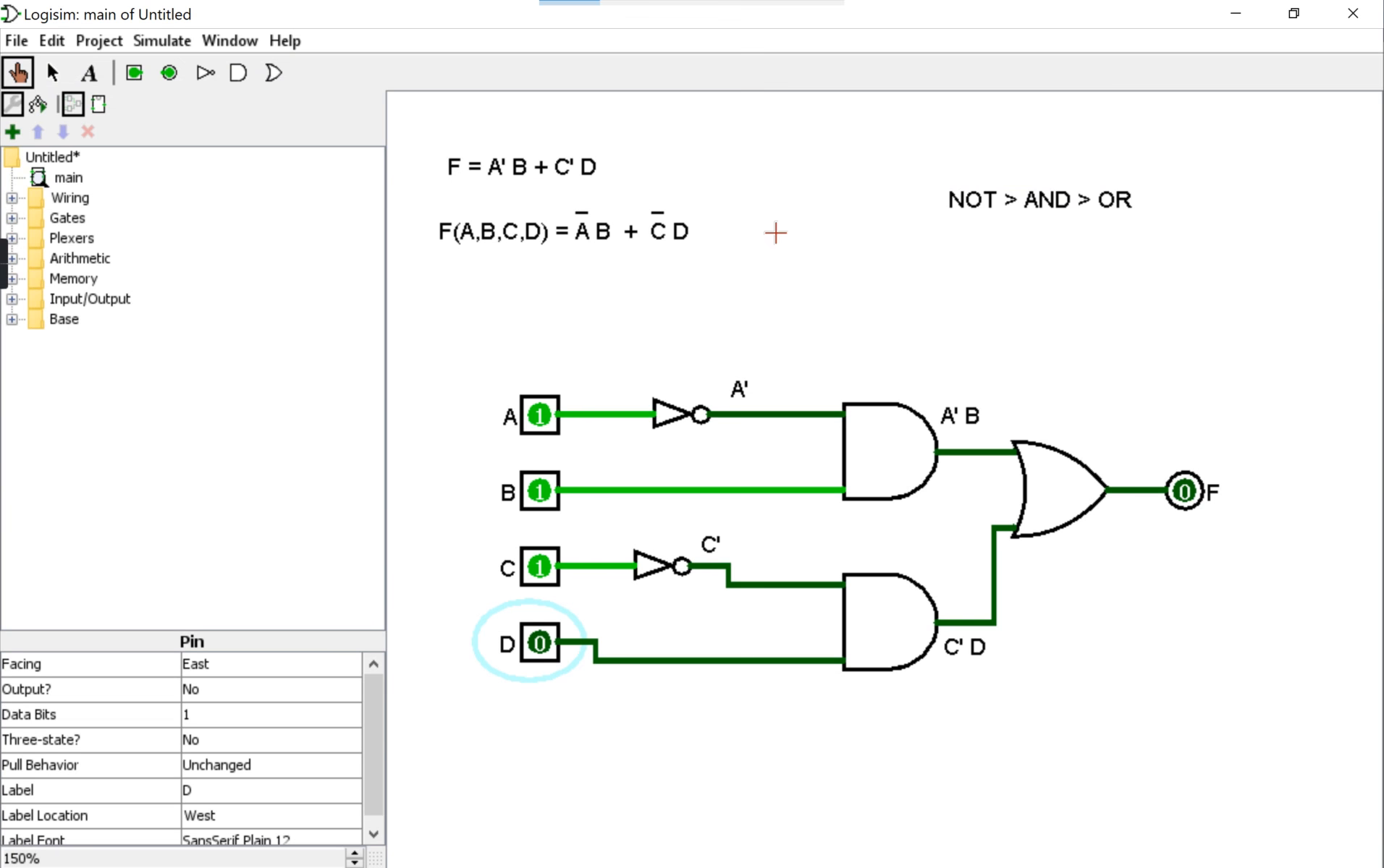
pyautogui.click(88, 72)
pyautogui.click(793, 313)
pyautogui.write('Amal')
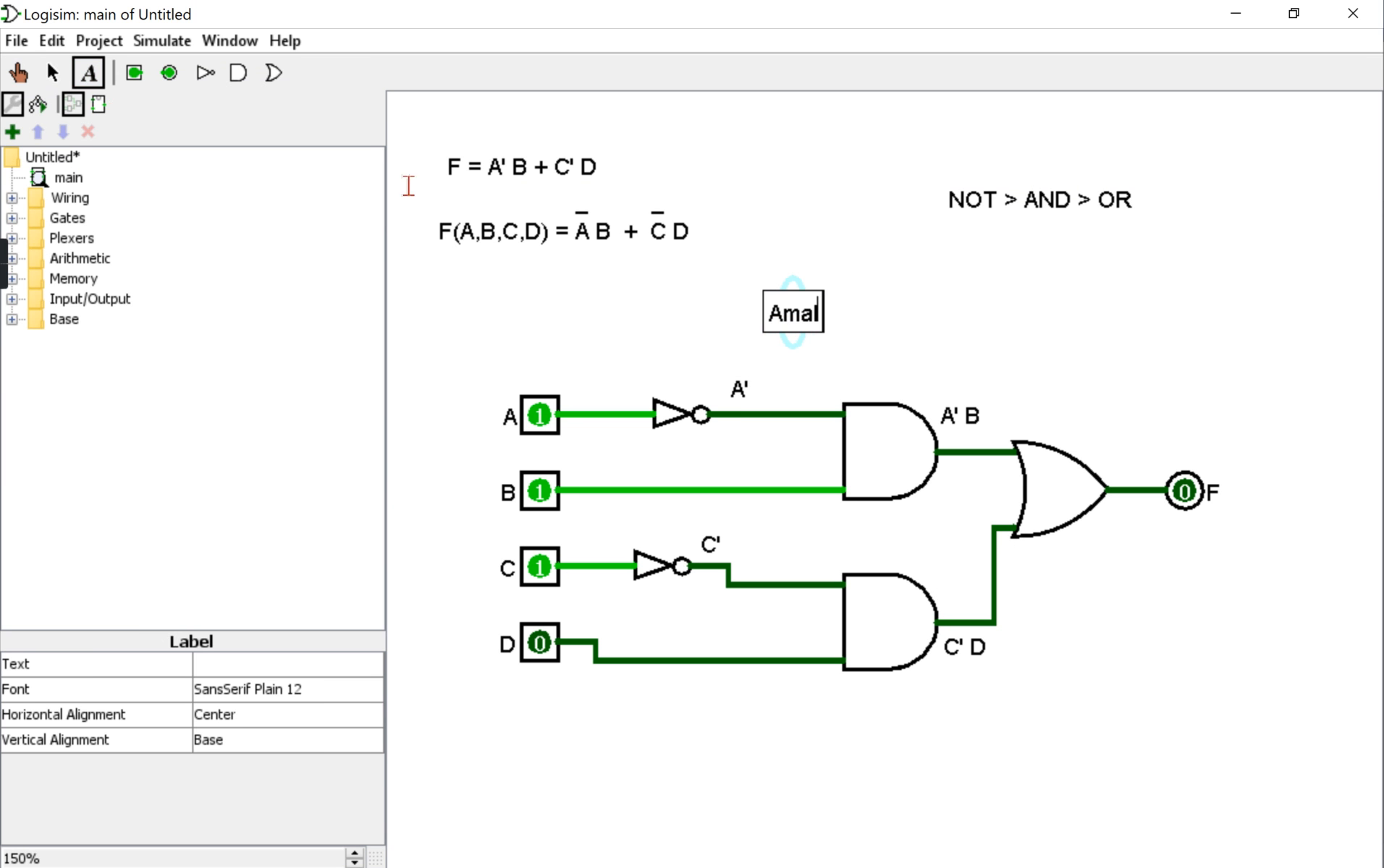
pyautogui.click(52, 72)
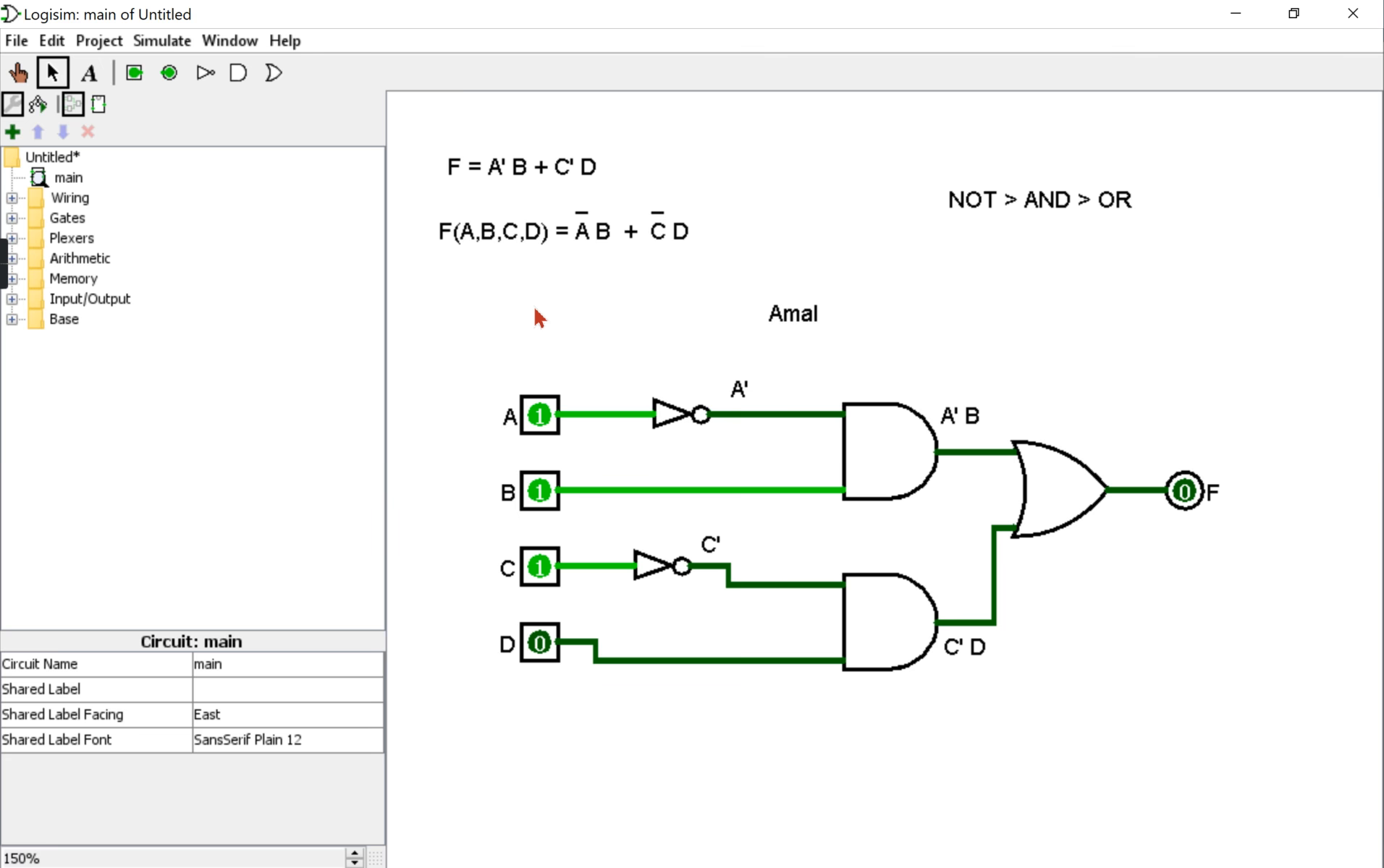
# Capture a screenshot of the name label and whole circuit, and paste it below the truth table in the Word document.
pyautogui.press('super+shift+s')
pyautogui.moveTo(440, 259); pyautogui.dragTo(1242, 715)
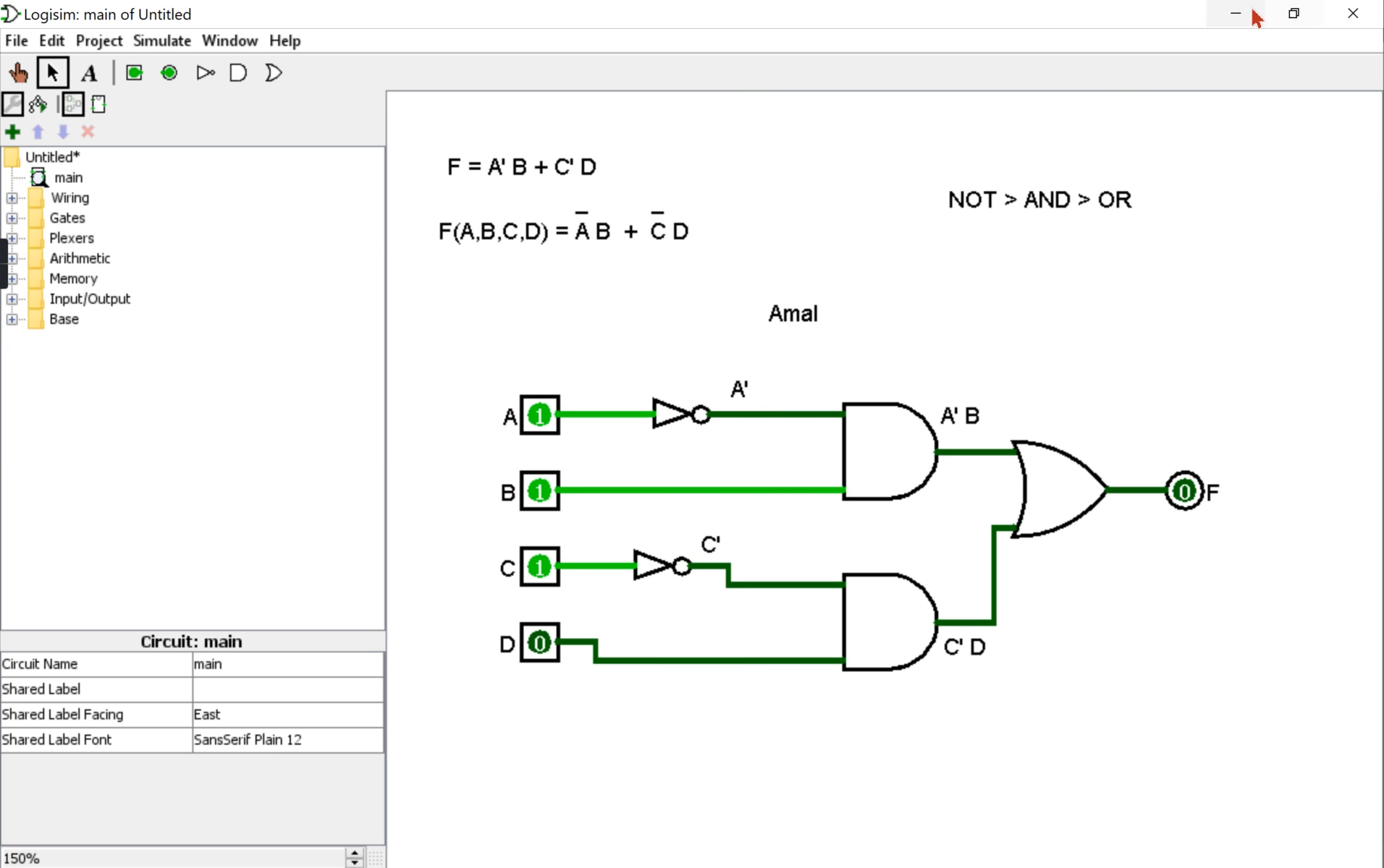
pyautogui.click(1254, 15)
pyautogui.click(882, 789)
pyautogui.scroll(-3, 882, 787)
pyautogui.hotkey('ctrl', 'v')
pyautogui.scroll(5, 967, 615)
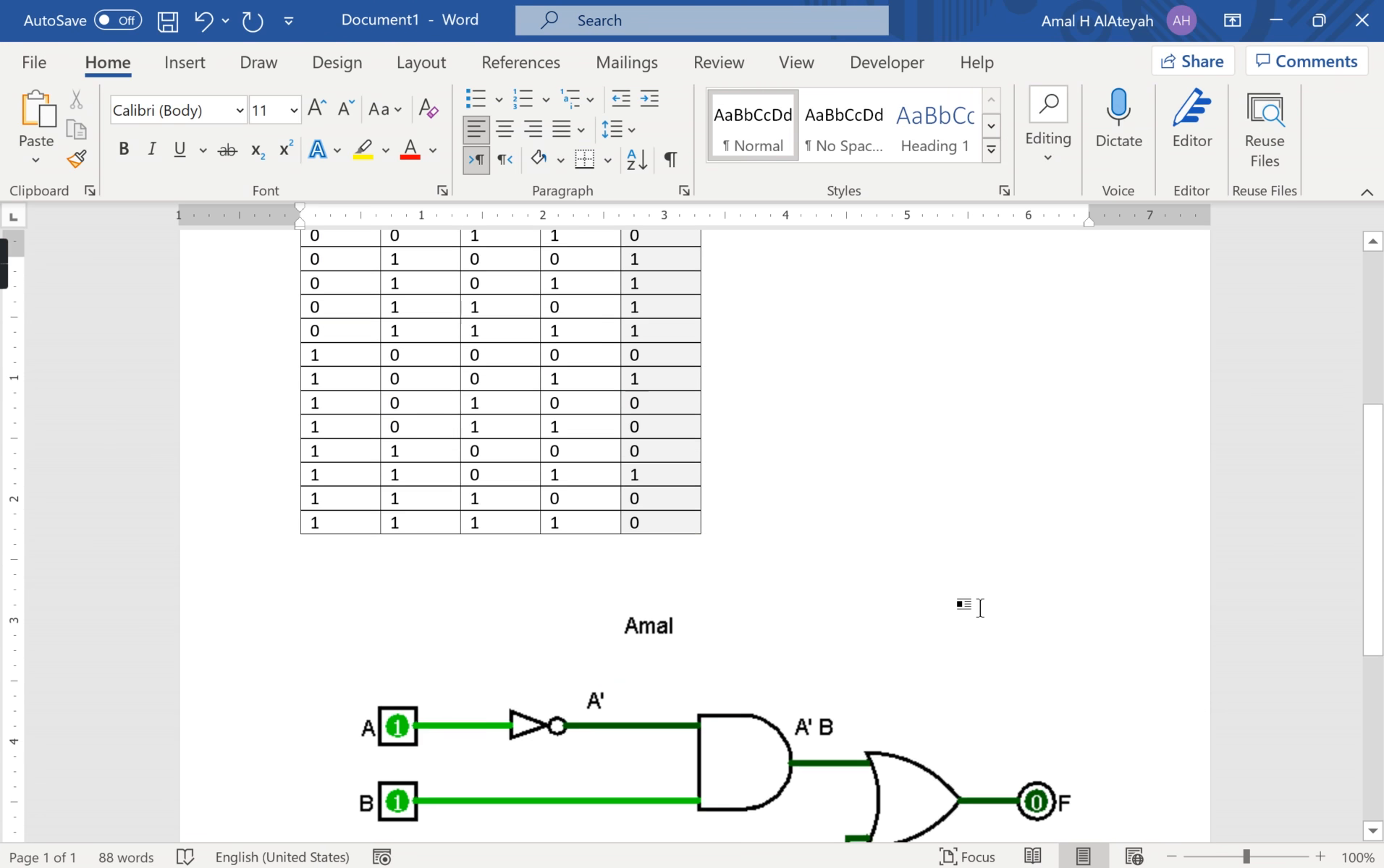
pyautogui.scroll(-5, 979, 611)
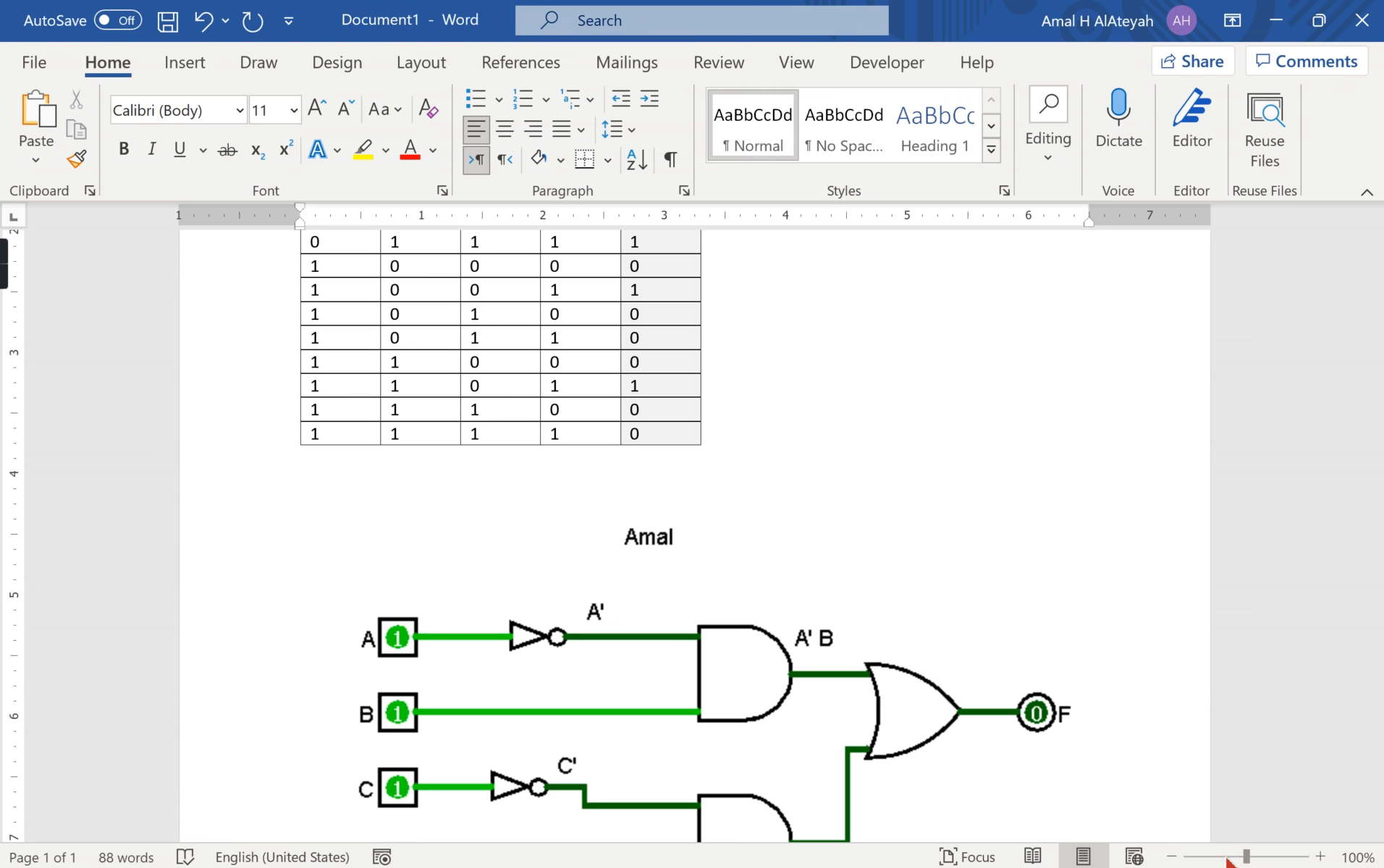
pyautogui.moveTo(1246, 857); pyautogui.dragTo(1227, 858)
pyautogui.scroll(3, 1020, 471)
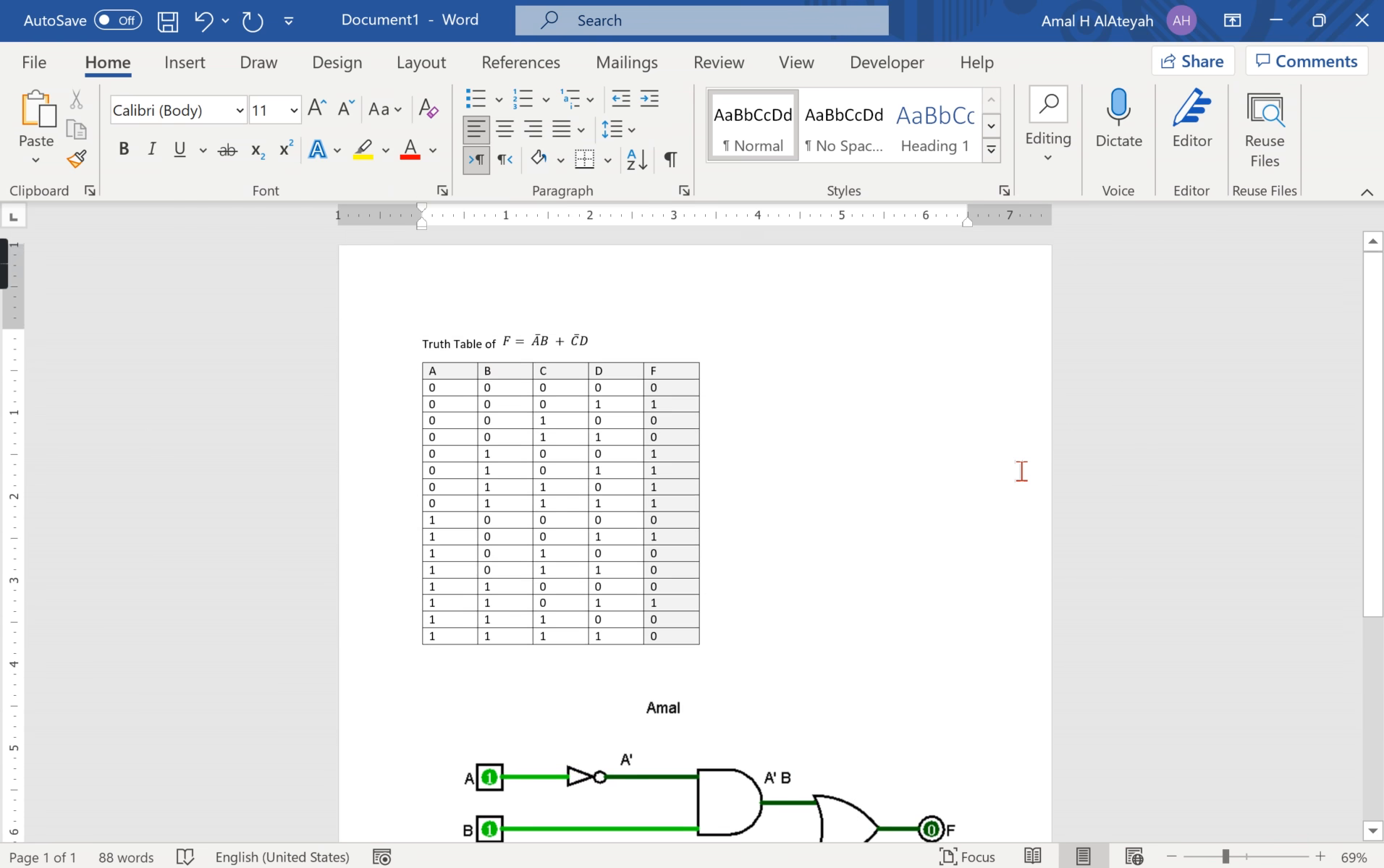
pyautogui.scroll(-1, 1020, 471)
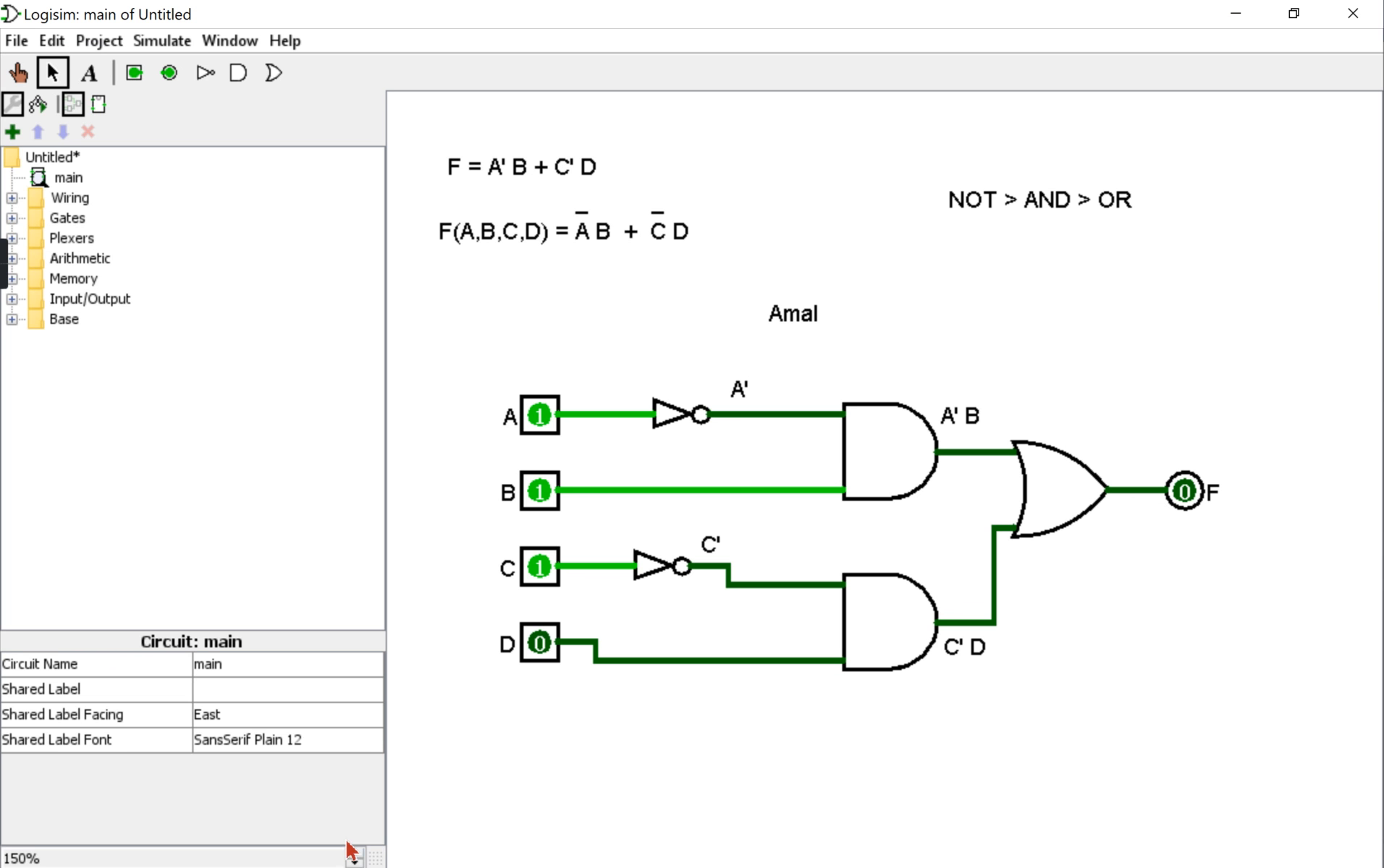
pyautogui.click(353, 862)
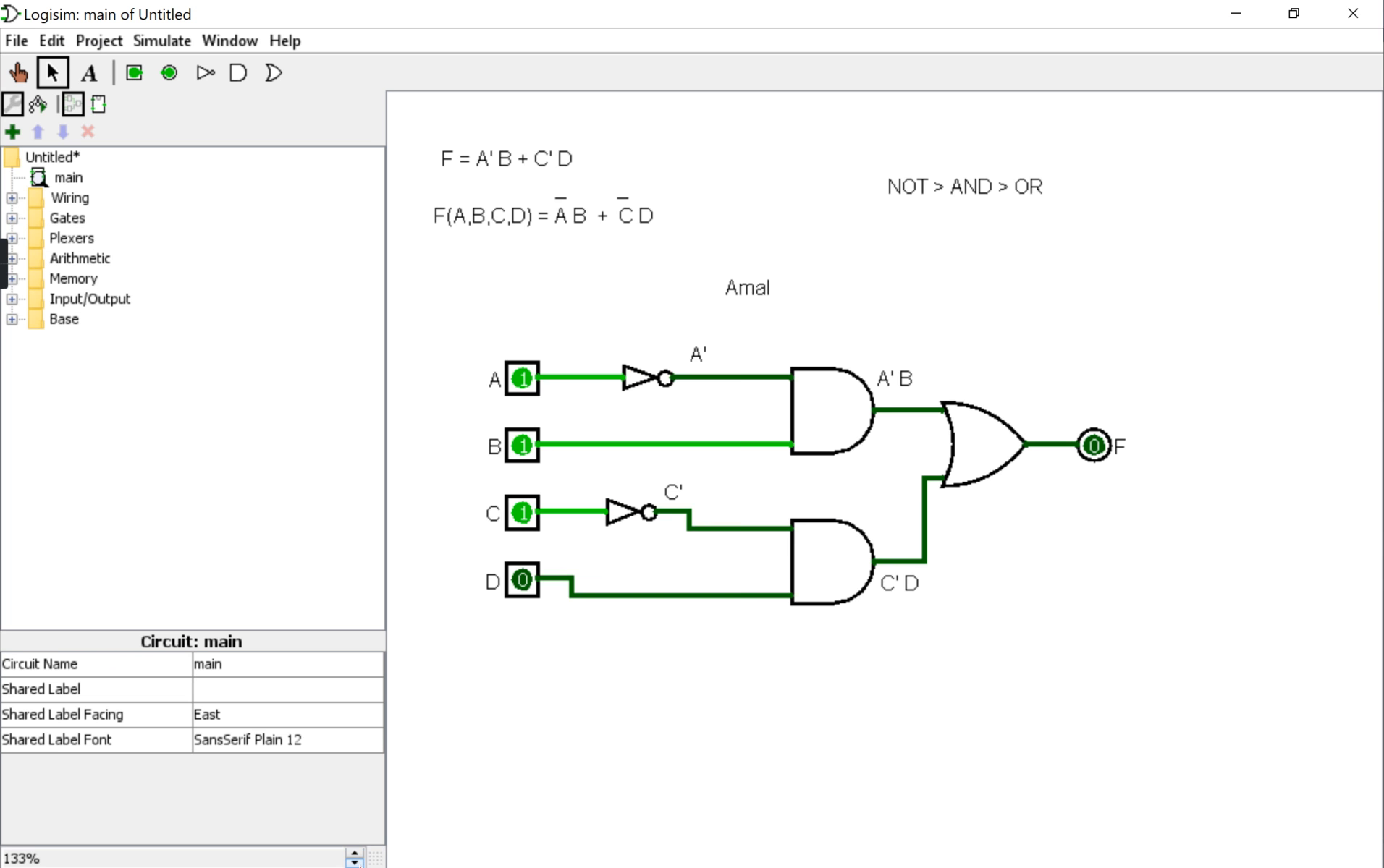
pyautogui.click(354, 862)
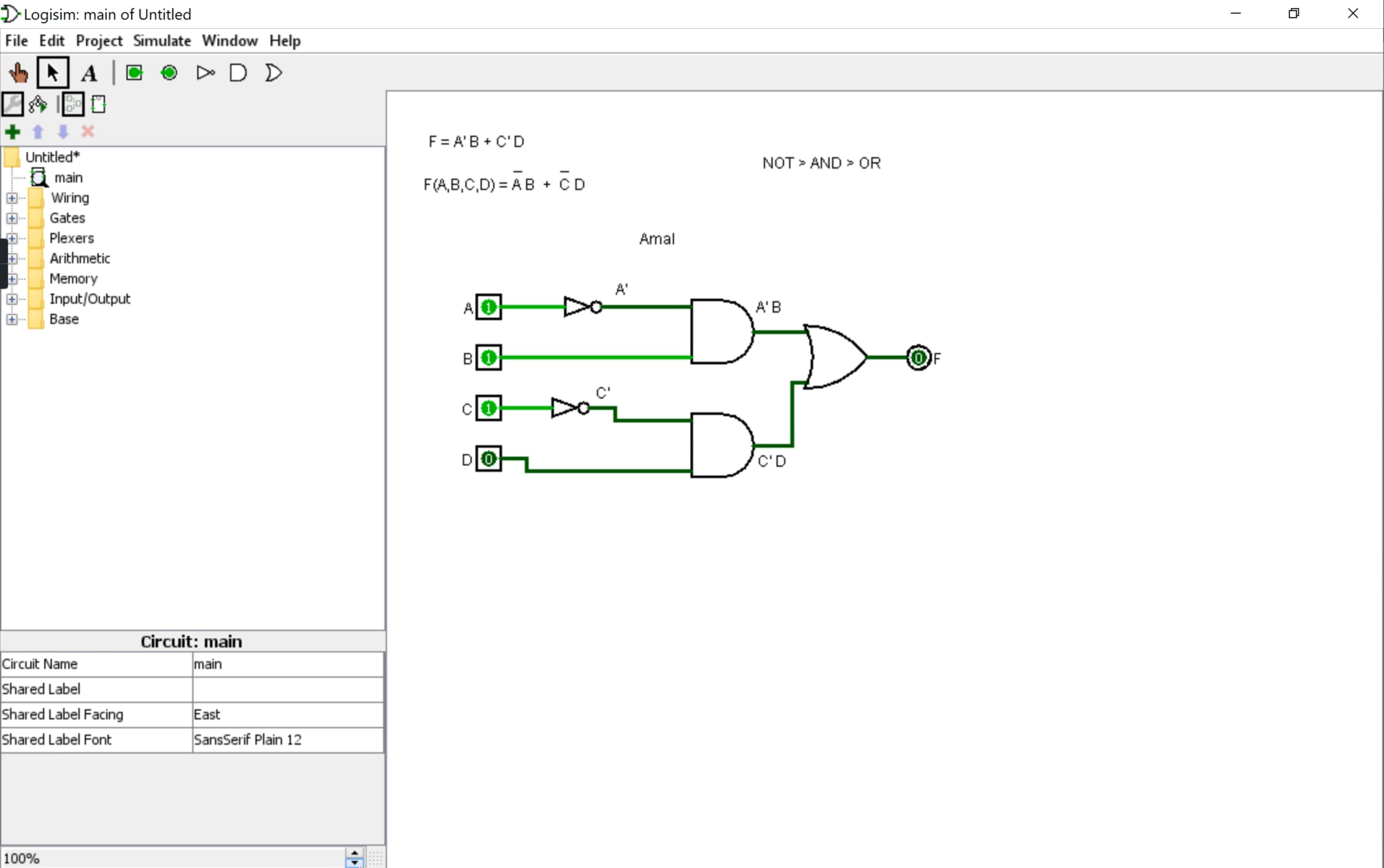
pyautogui.click(354, 854)
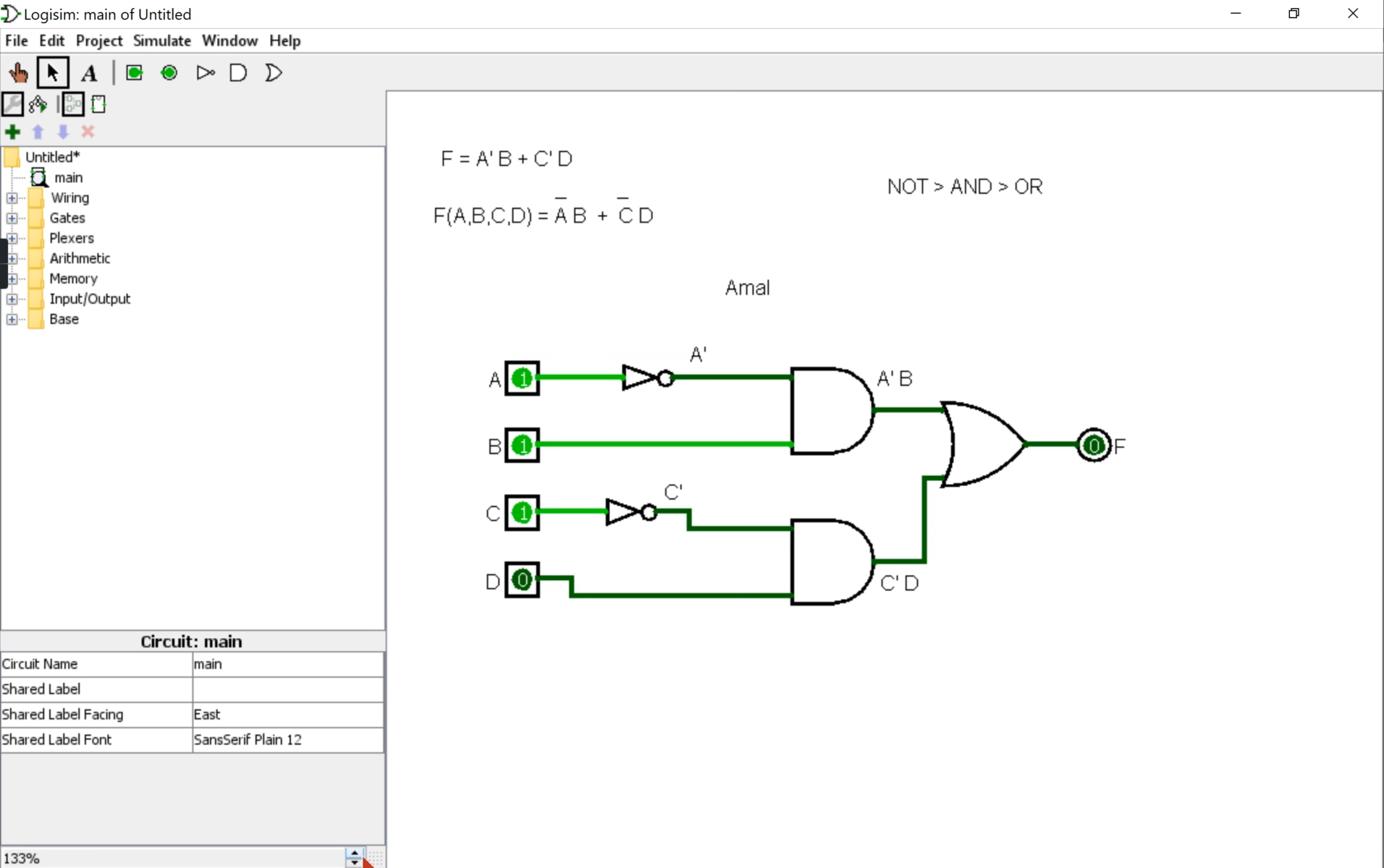
pyautogui.click(354, 854)
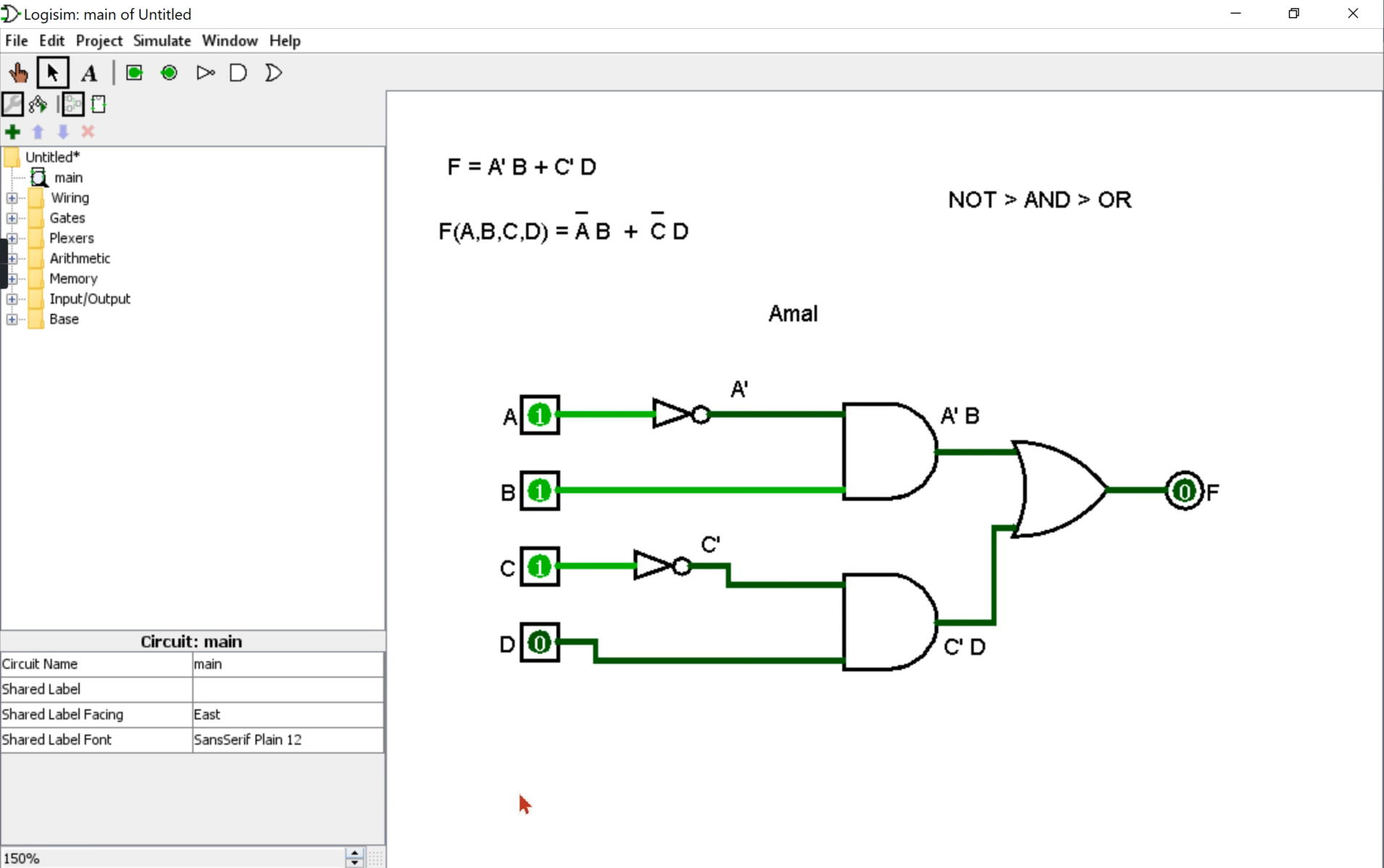